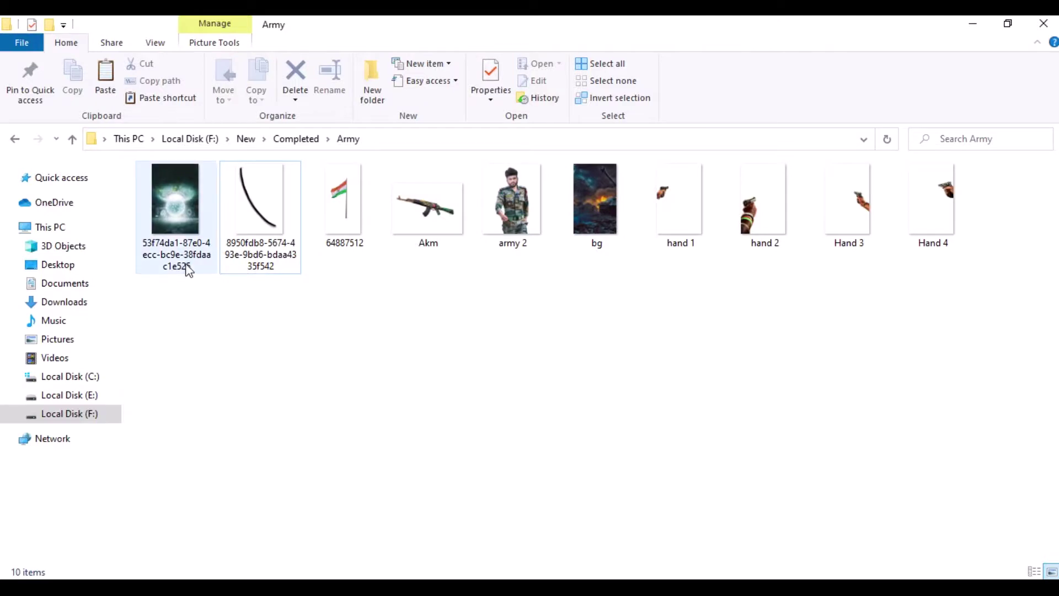
Step: Drag the globe PNG from File Explorer toward the Photoshop Home screen
mouse_move(184, 267)
left_mouse_down()
mouse_move(477, 576)
mouse_move(445, 300)
left_mouse_up()
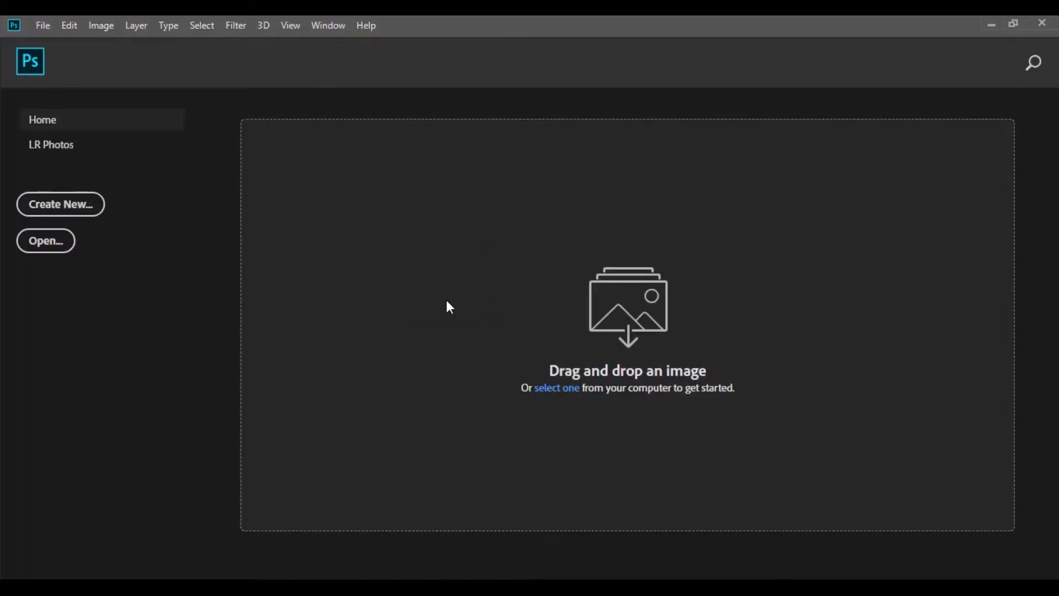
Step: Create a new blank document, Untitled-1, with the default preset
left_click(43, 25)
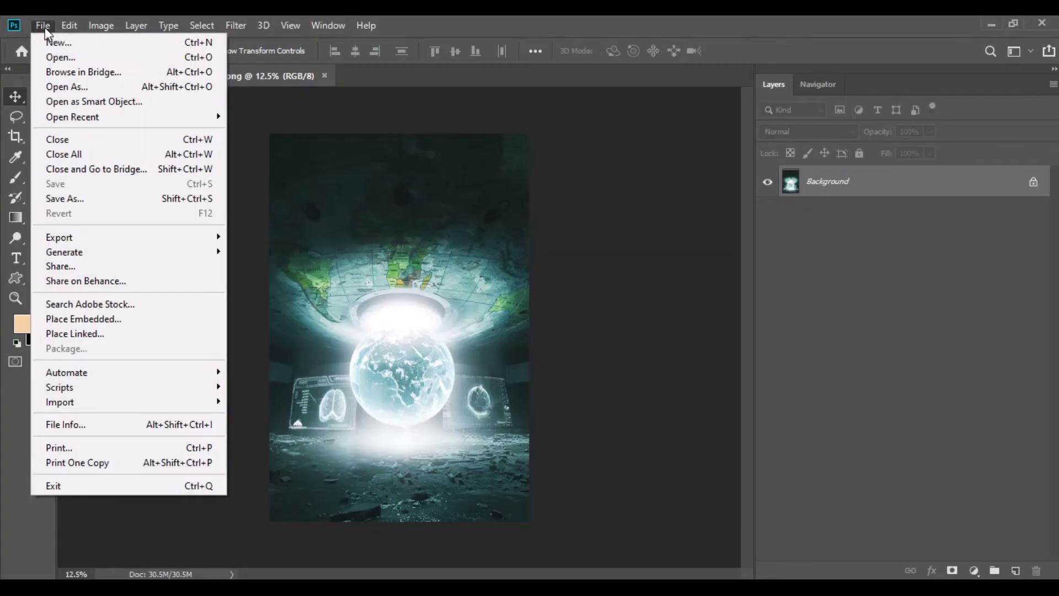
left_click(47, 38)
left_click(839, 504)
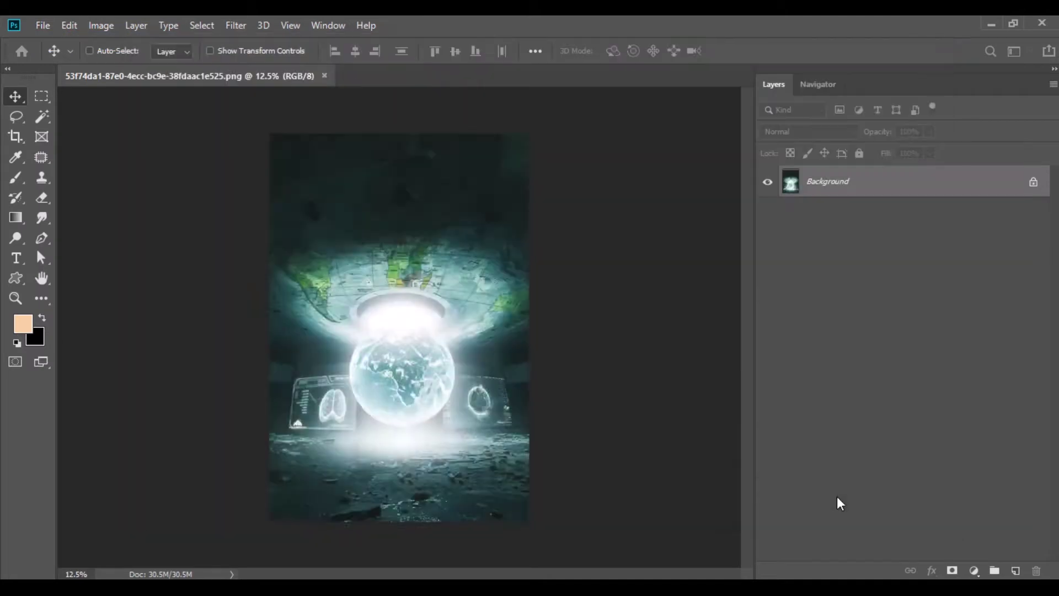
Step: Convert the globe's Background layer to a smart object and drag it into Untitled-1
left_click(266, 77)
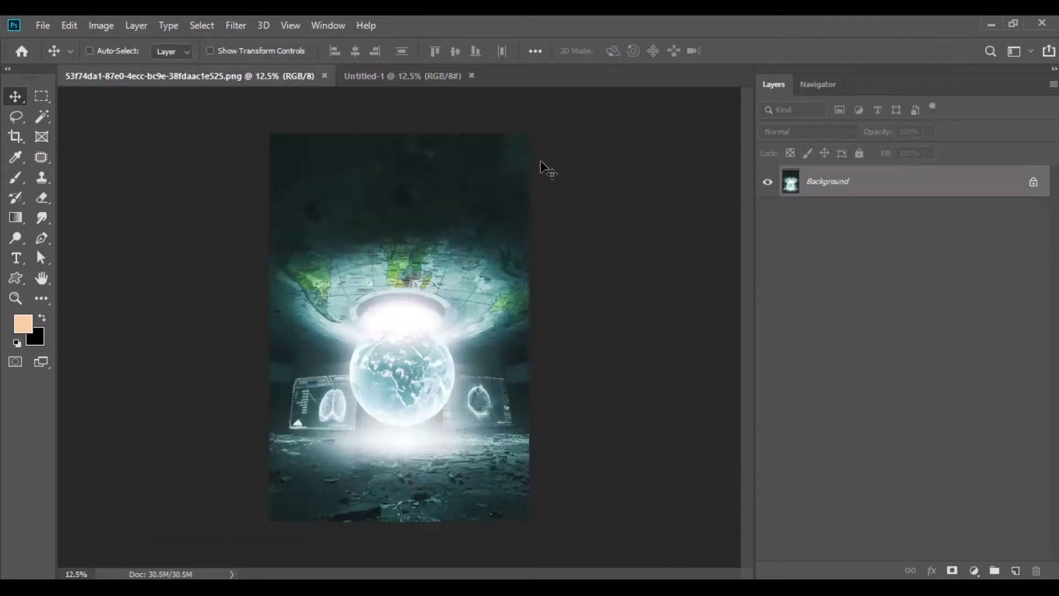
right_click(828, 187)
left_click(878, 278)
mouse_move(667, 305)
left_mouse_down()
mouse_move(434, 87)
mouse_move(386, 338)
left_mouse_up()
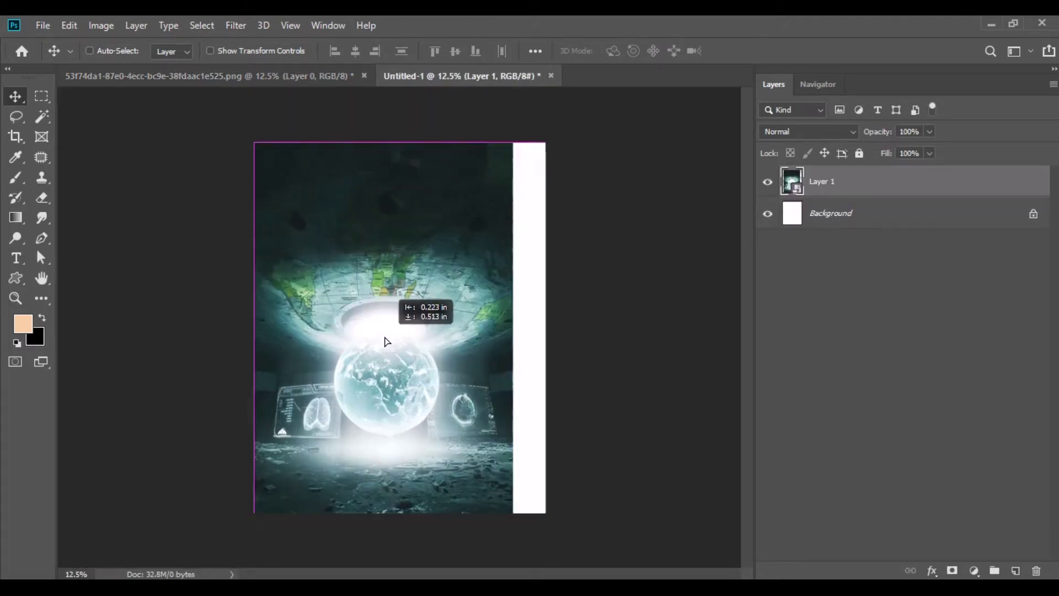
Step: Free Transform the globe layer so it fills the whole canvas
left_click(70, 26)
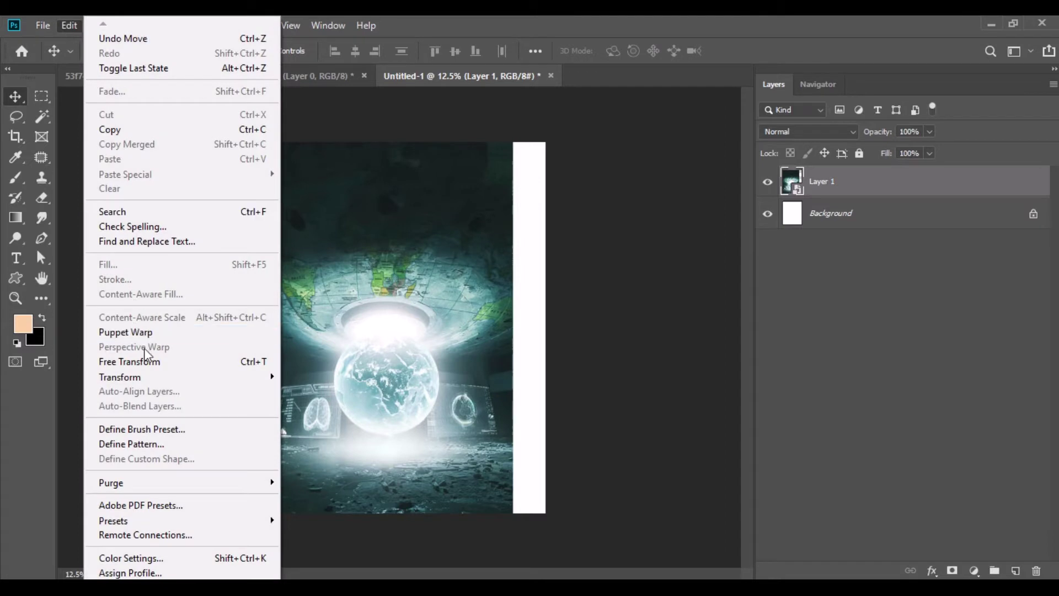
left_click(145, 358)
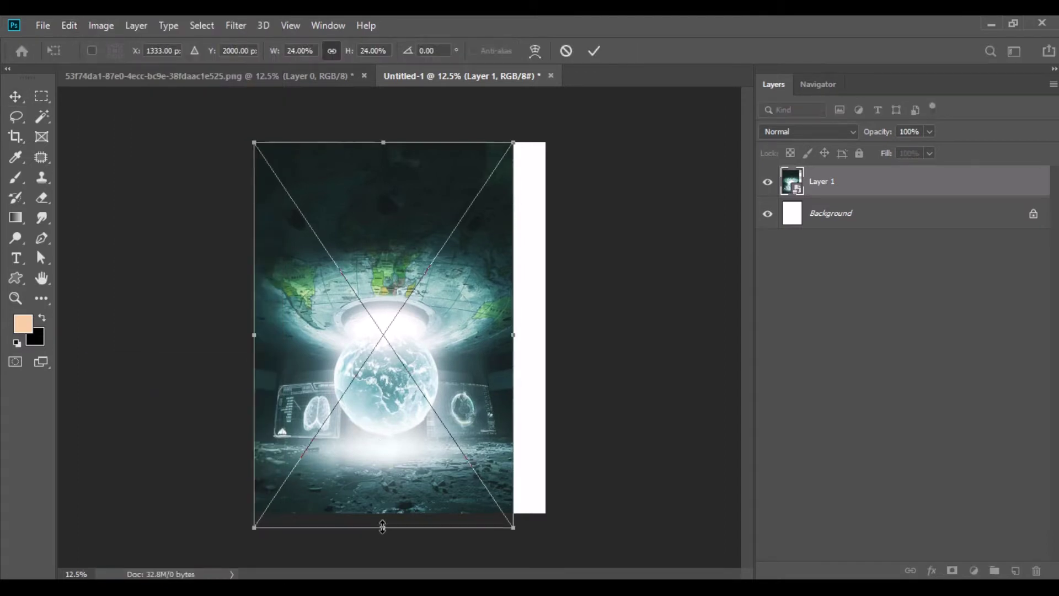
left_click_drag(383, 531, 383, 513)
left_click_drag(513, 328, 546, 327)
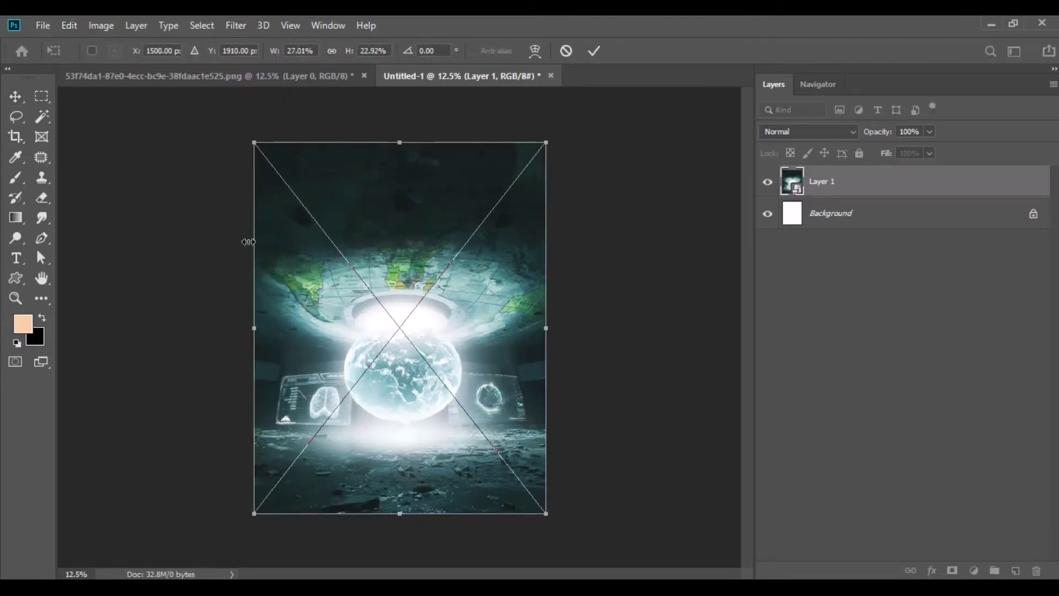
left_click(16, 97)
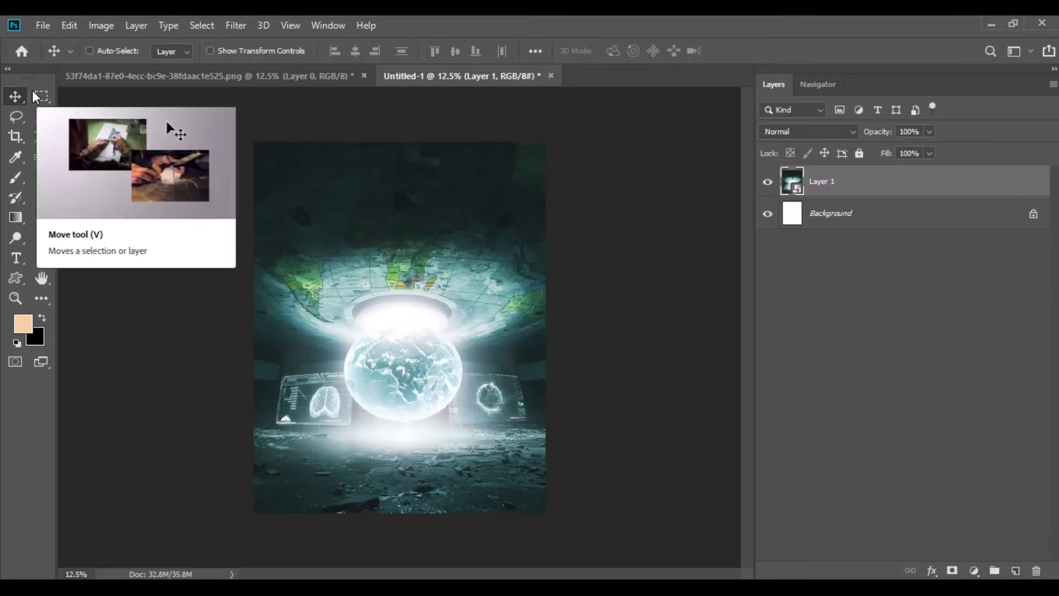
Step: Close the original globe PNG without saving, and bring bg.jpg into Photoshop
left_click(364, 76)
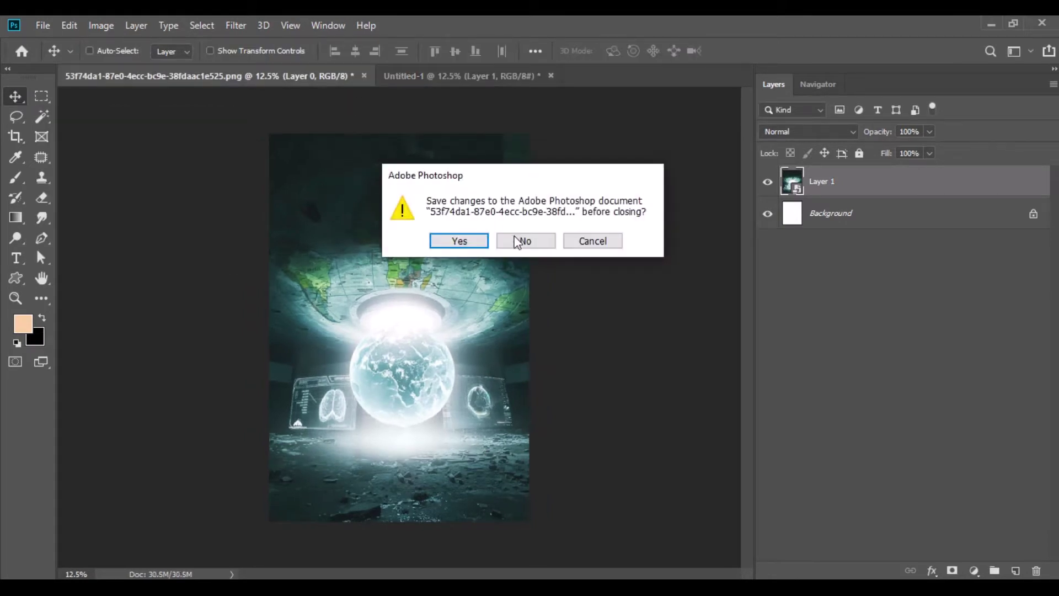
left_click(516, 241)
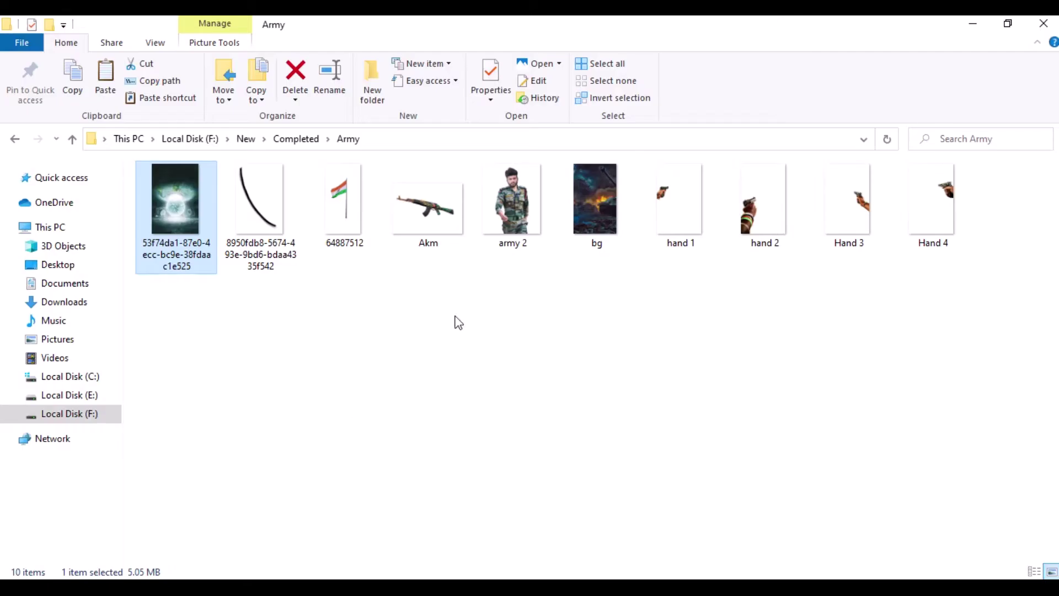
left_click_drag(595, 199, 385, 81)
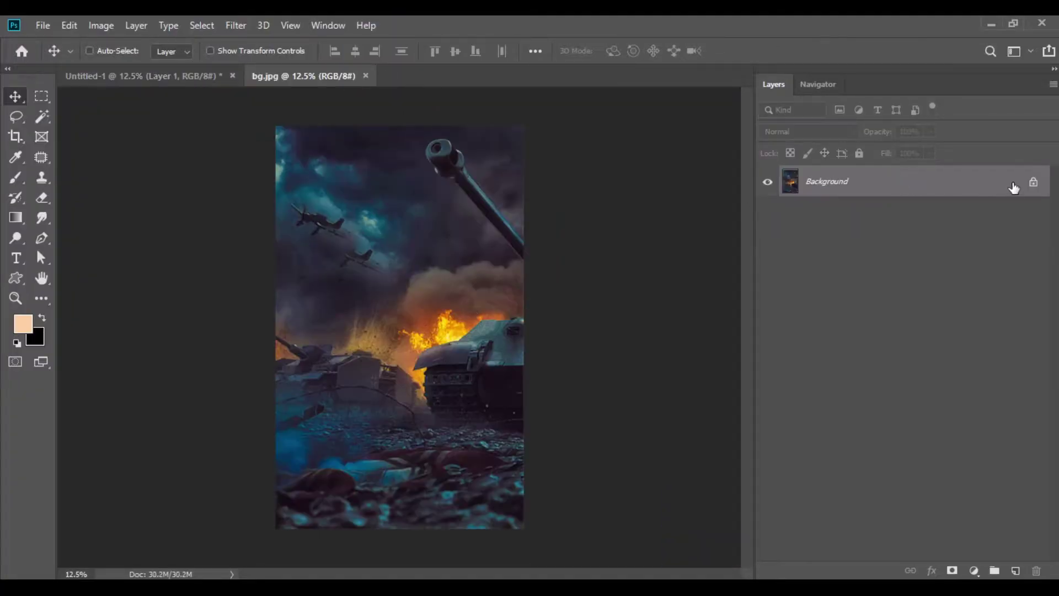
Step: Unlock bg.jpg's layer and add it to the poster, scaled to 69% at lower right
left_click(1034, 182)
mouse_move(400, 325)
left_mouse_down()
mouse_move(510, 415)
mouse_move(270, 269)
left_mouse_up()
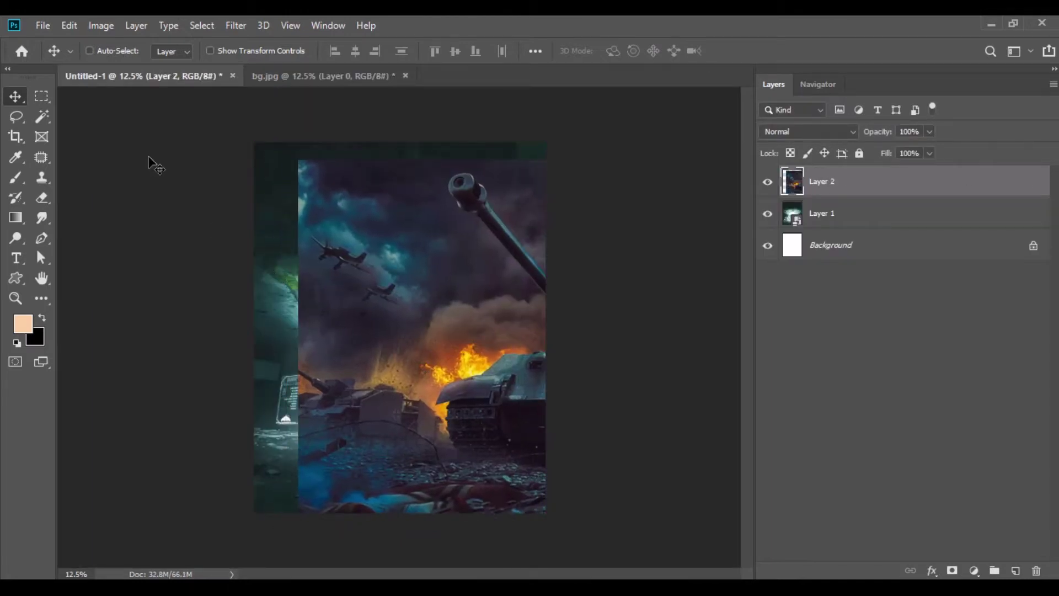
left_click(69, 25)
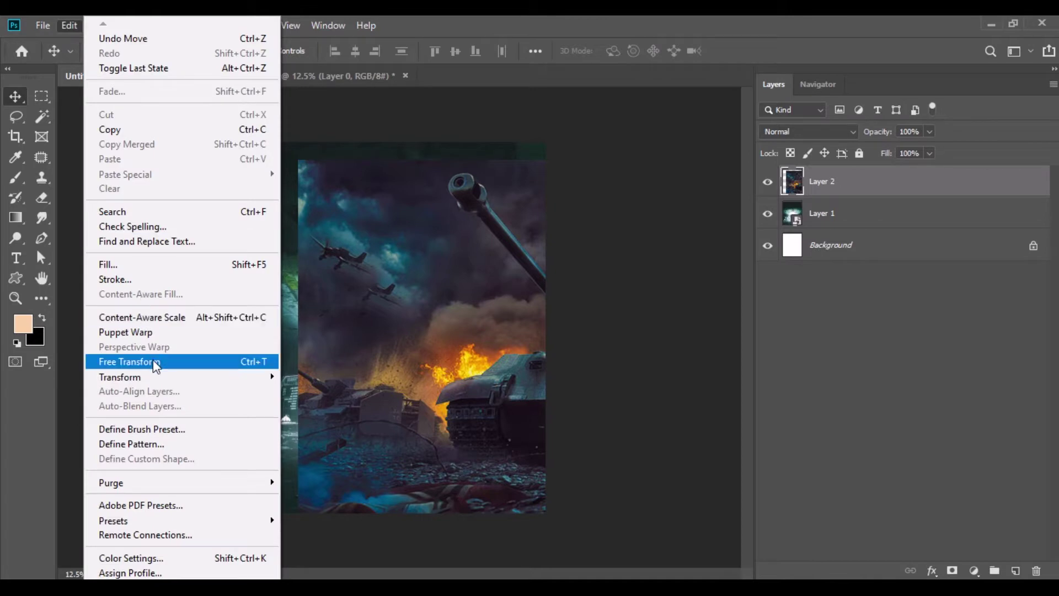
left_click(155, 361)
left_click_drag(338, 55, 314, 56)
left_click_drag(414, 380, 452, 402)
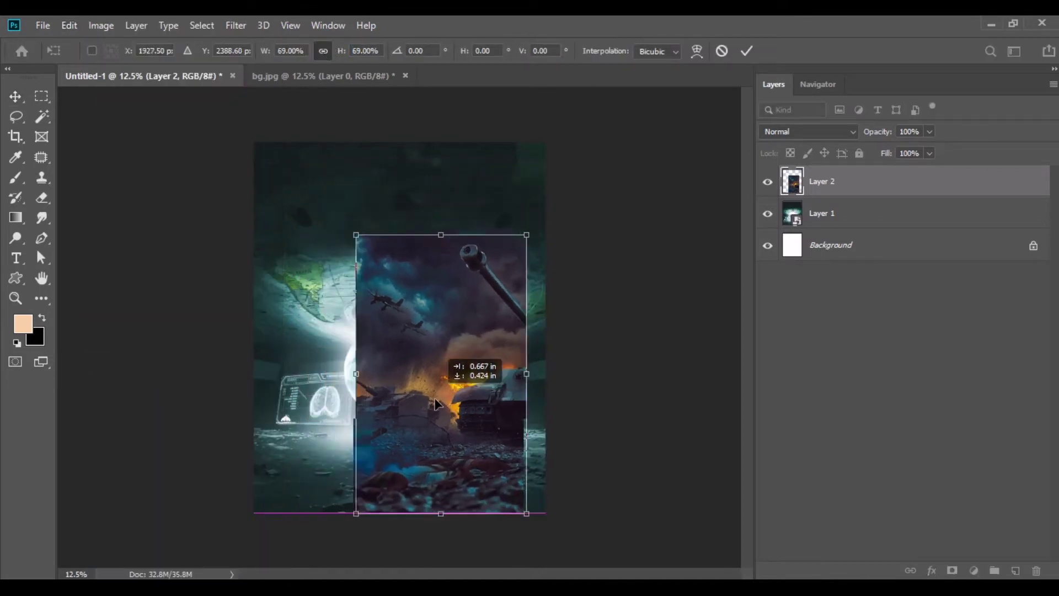
key("Return")
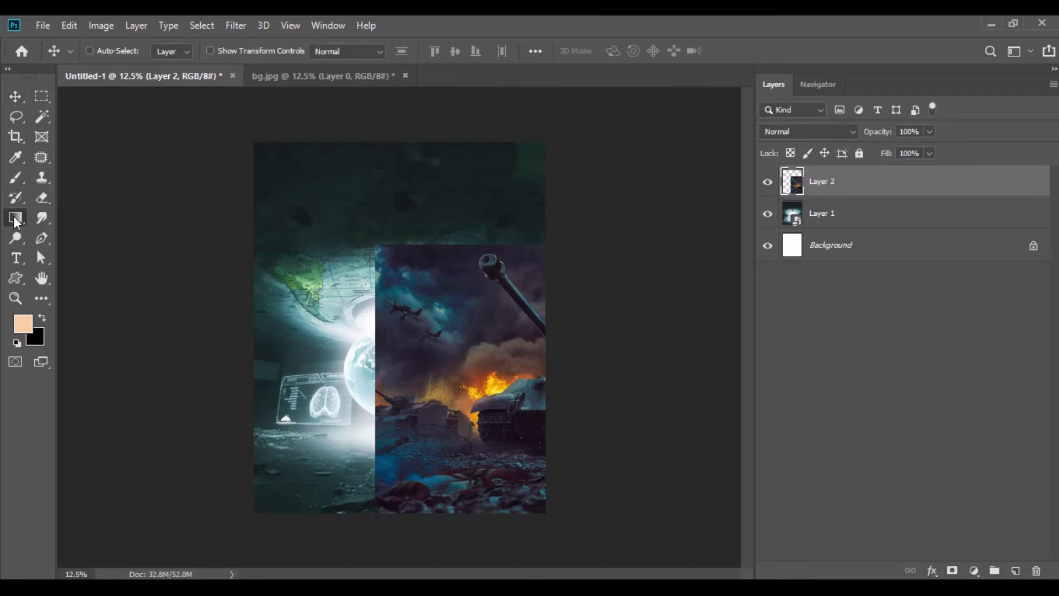
Step: Mask Layer 2 with black-to-white gradients so the tanks fade into the globe
left_click(15, 217)
left_click(952, 570)
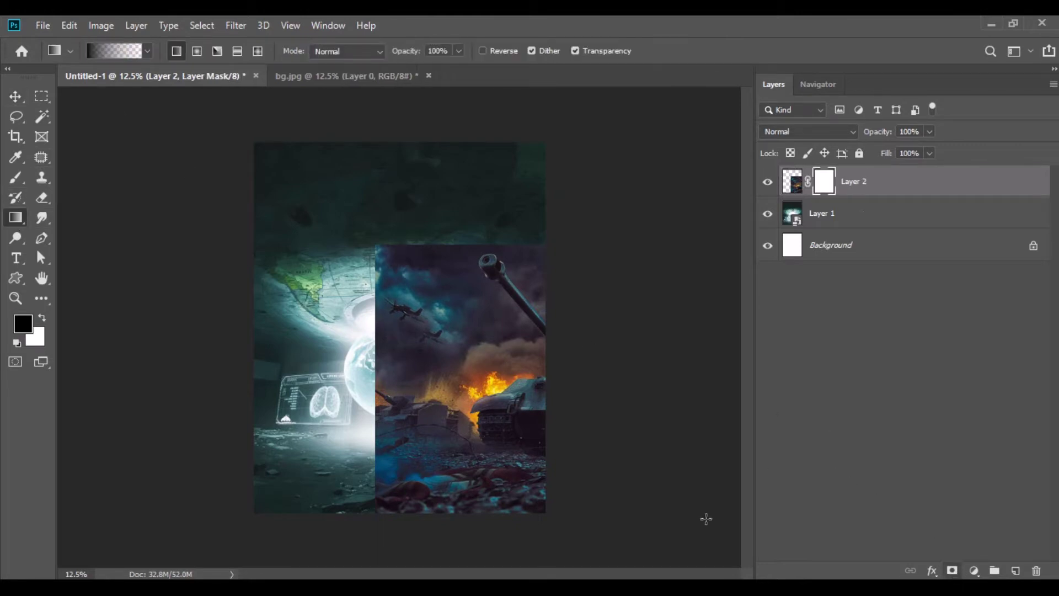
left_click_drag(471, 529, 465, 386)
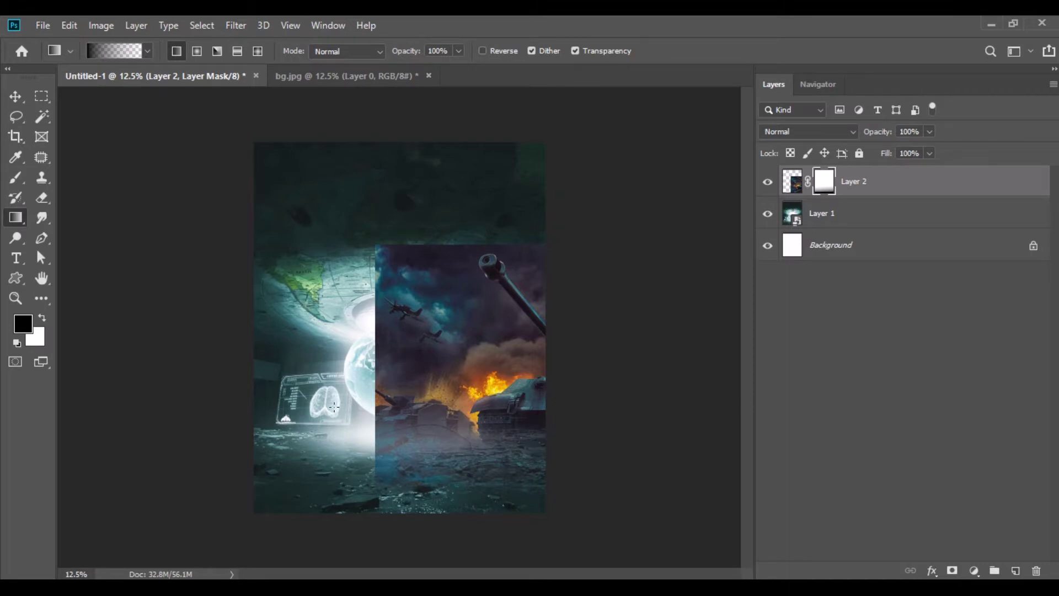
mouse_move(531, 399)
left_mouse_down()
mouse_move(355, 393)
mouse_move(503, 396)
left_mouse_up()
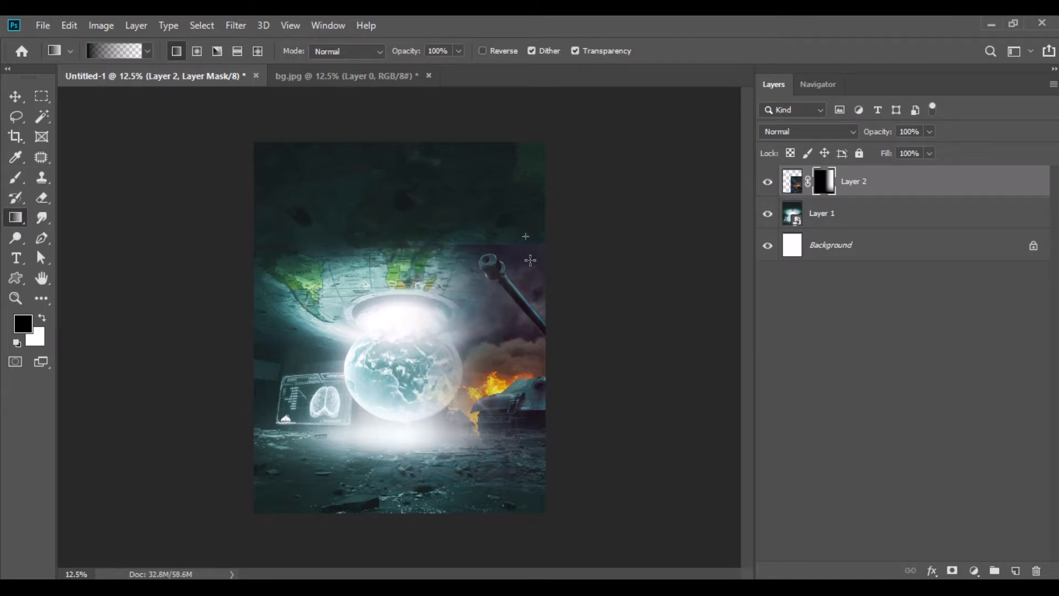
left_click_drag(530, 260, 525, 249)
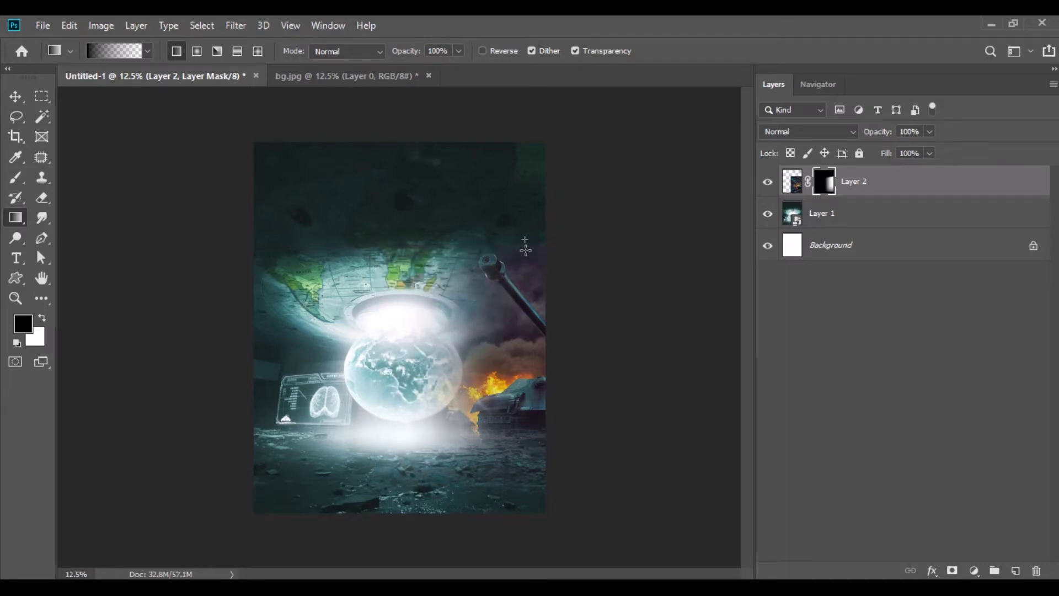
Step: Set Layer 2's fill to 80% and reposition the tanks beside the globe
left_click(16, 102)
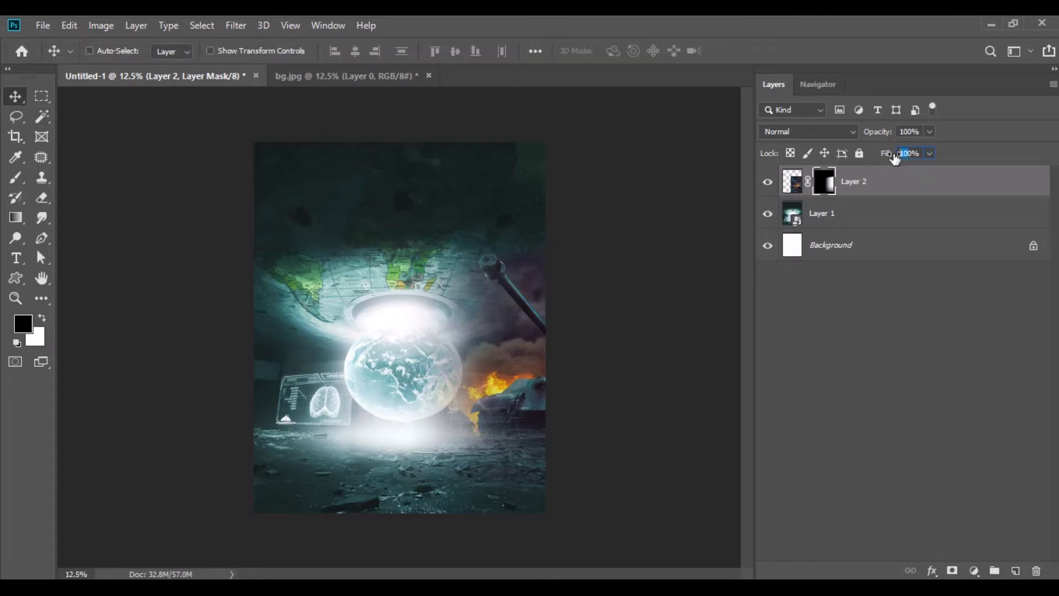
type("60")
left_click_drag(502, 411, 508, 428)
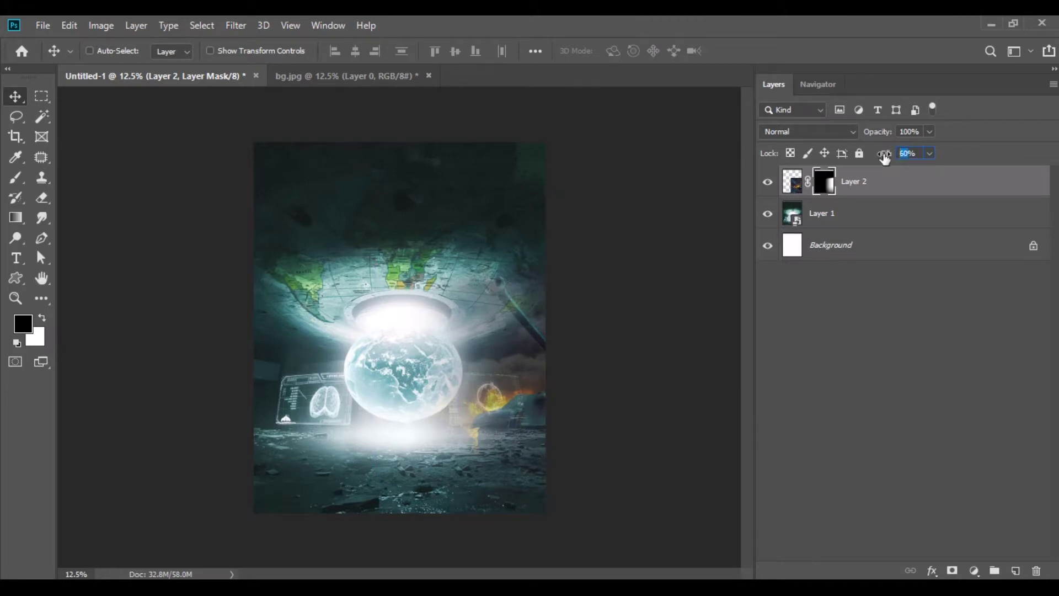
type("8")
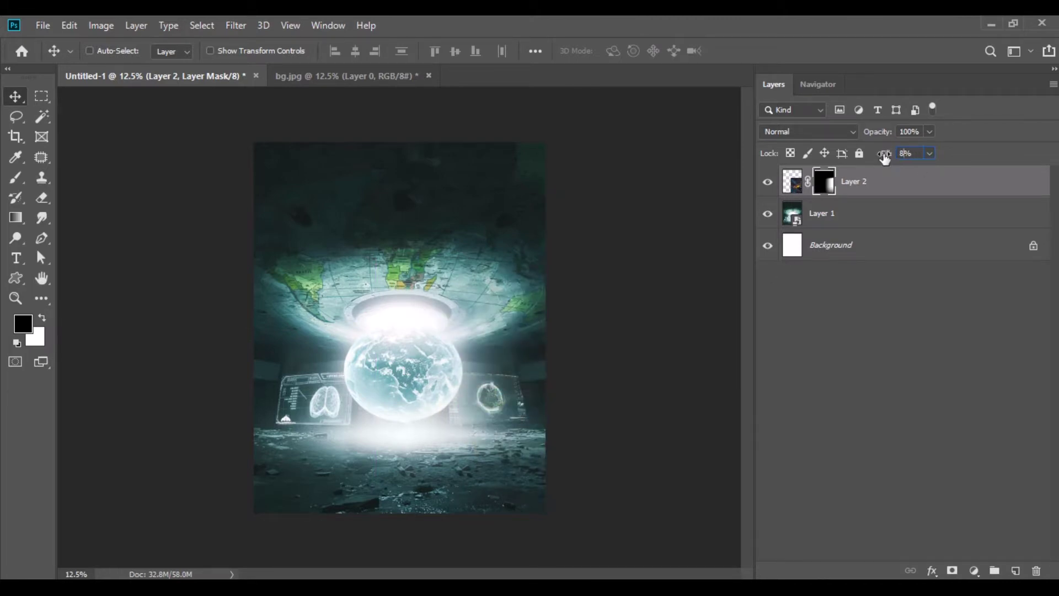
type("0")
left_click_drag(579, 388, 575, 357)
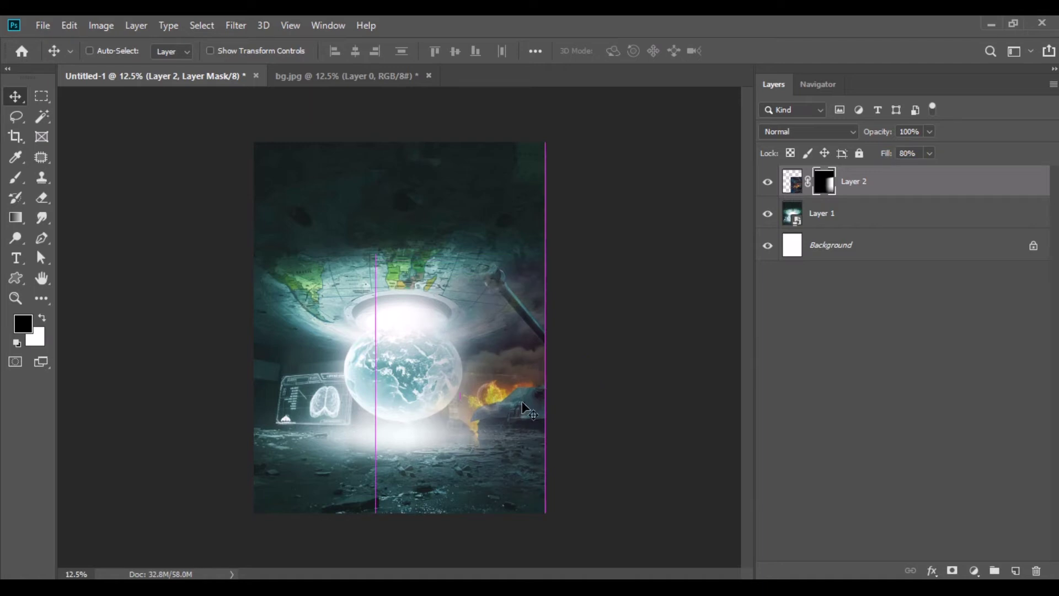
Step: Duplicate Layer 2, flip the copy horizontally, scale it to 81%, and align it left
left_click_drag(842, 188, 1016, 570)
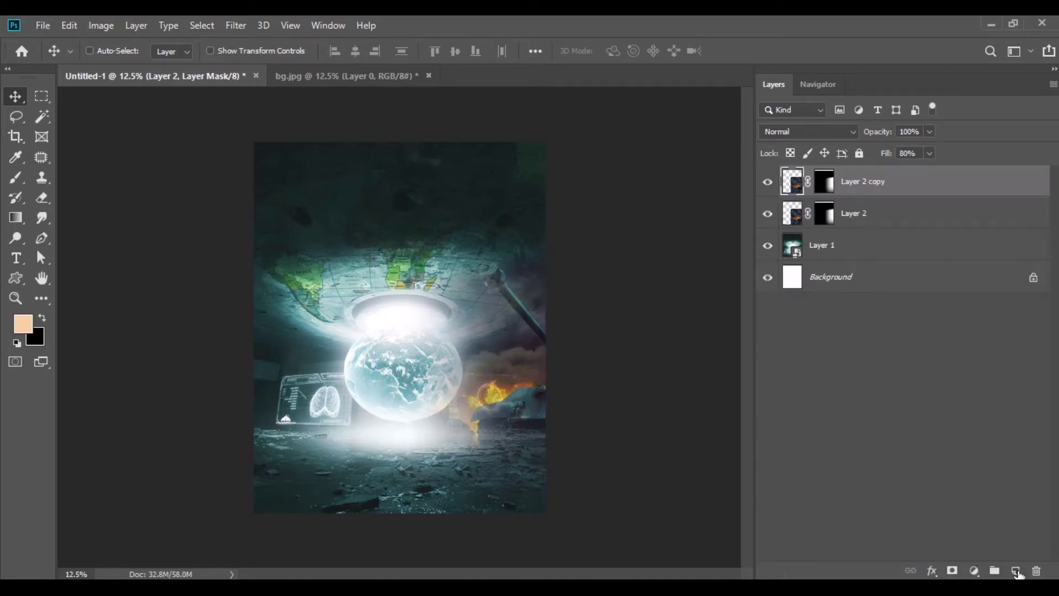
left_click_drag(530, 399, 303, 399)
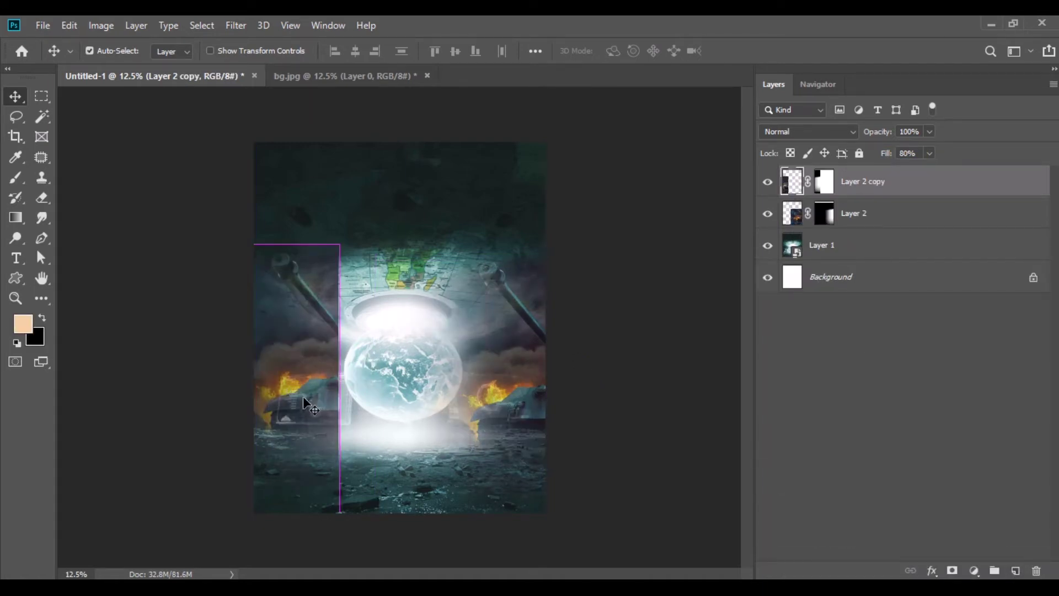
left_click(75, 30)
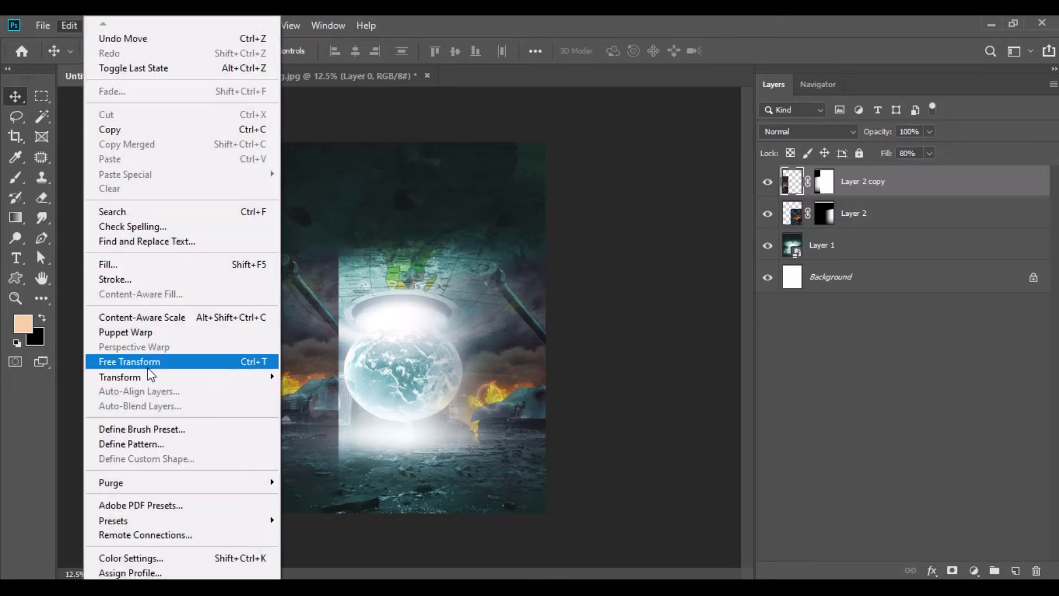
left_click(149, 359)
right_click(314, 382)
left_click(325, 356)
mouse_move(278, 353)
left_mouse_down()
mouse_move(371, 347)
mouse_move(363, 338)
left_mouse_up()
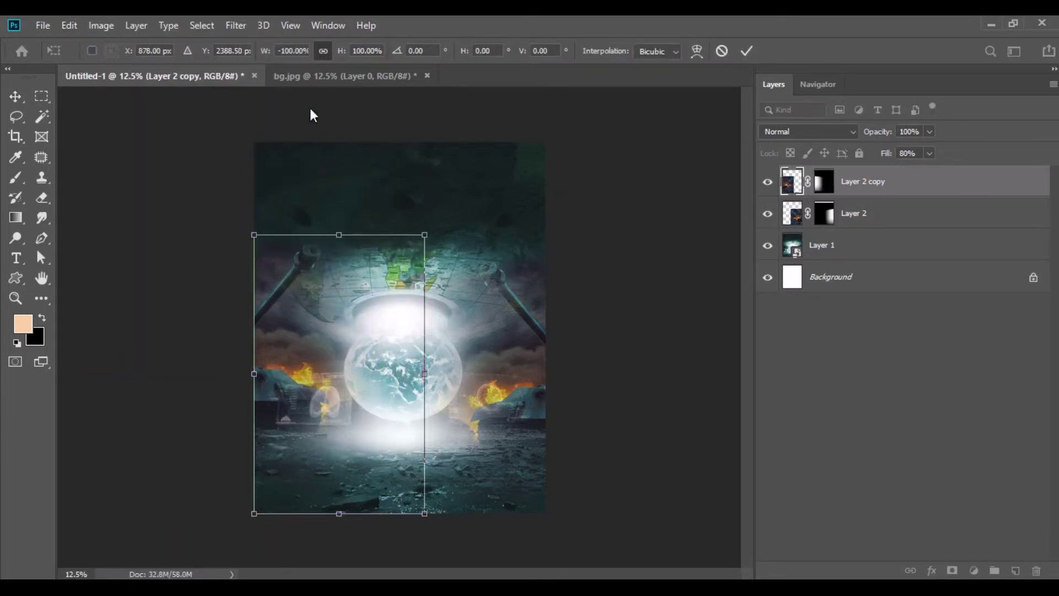
left_click_drag(343, 52, 325, 51)
left_click_drag(285, 356, 276, 395)
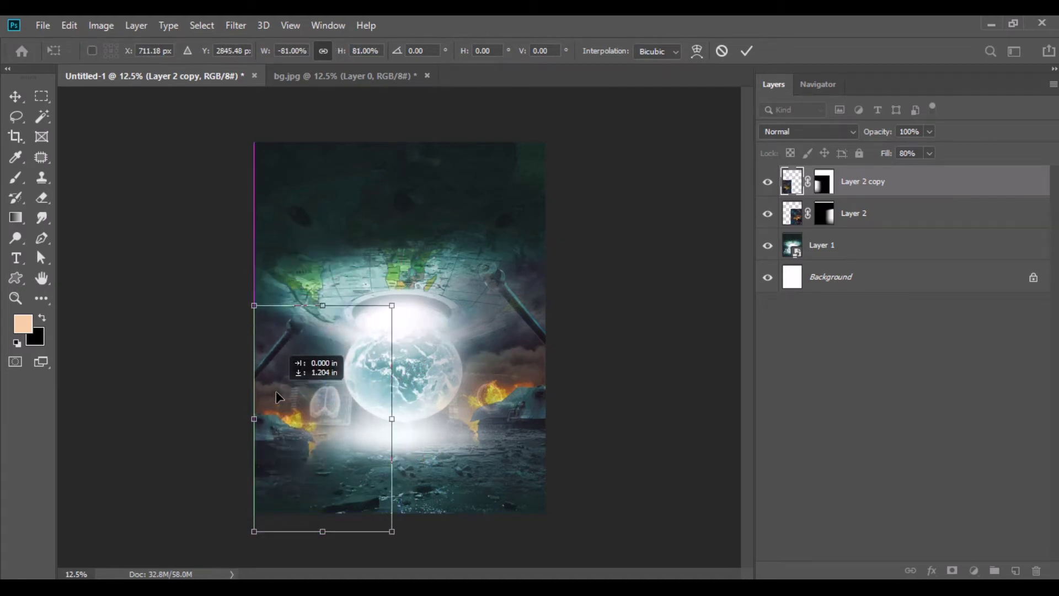
key("Return")
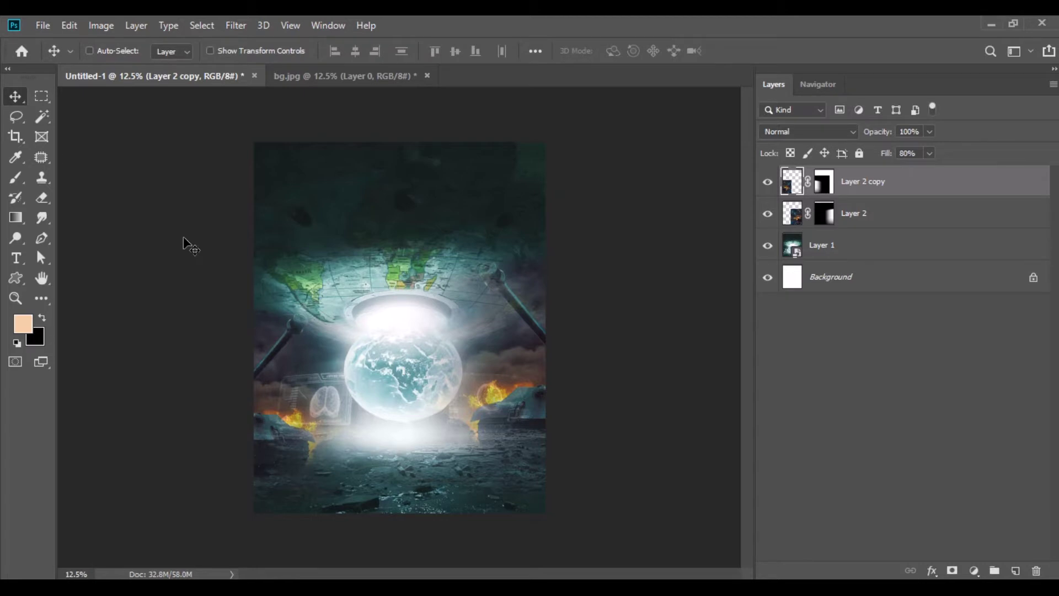
Step: Close bg.jpg without saving changes and target Layer 2's mask
left_click(428, 77)
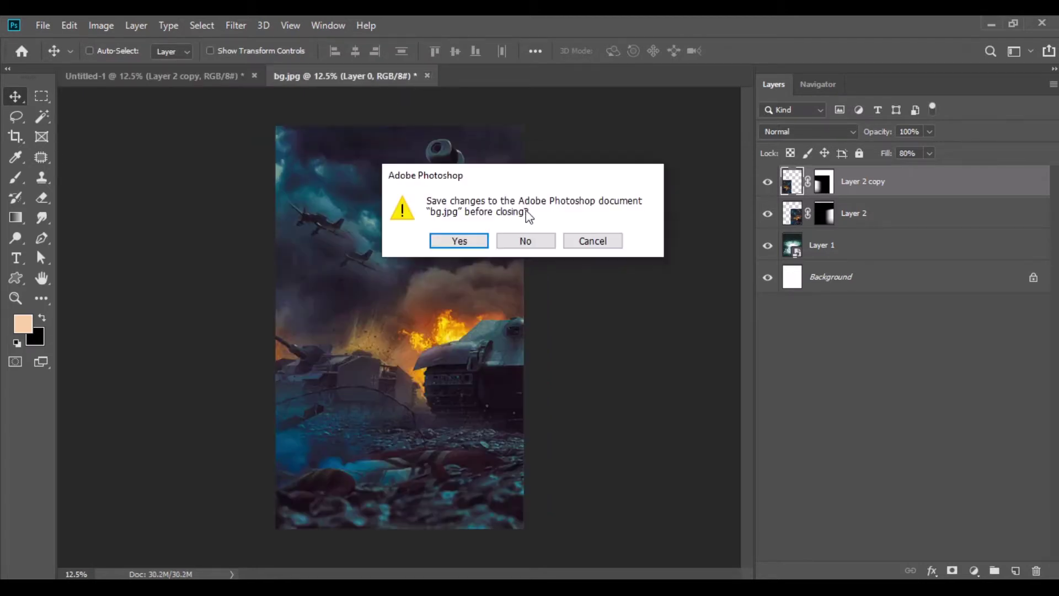
left_click(521, 239)
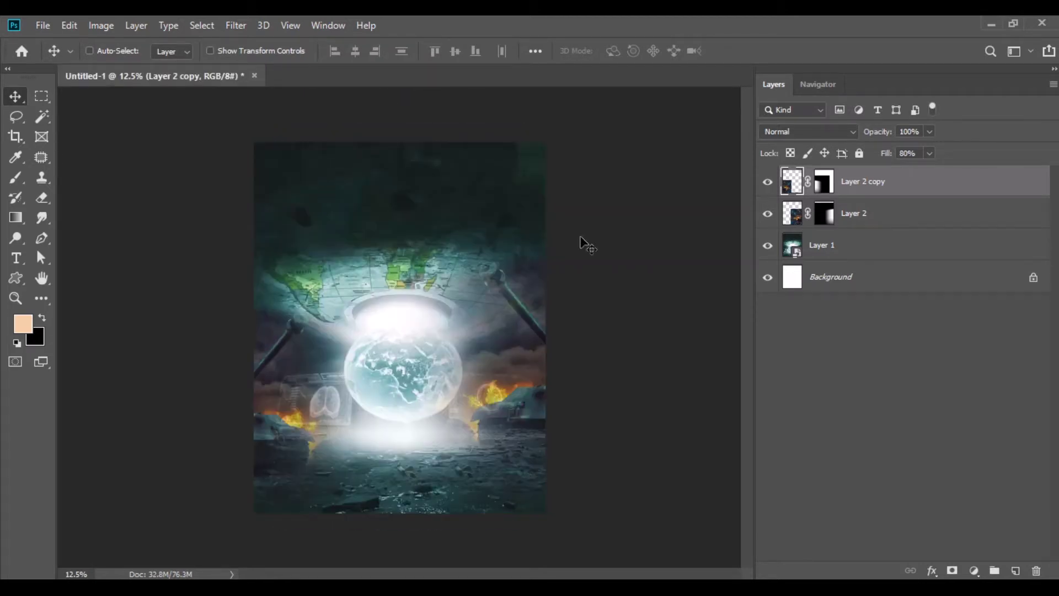
left_click(824, 220)
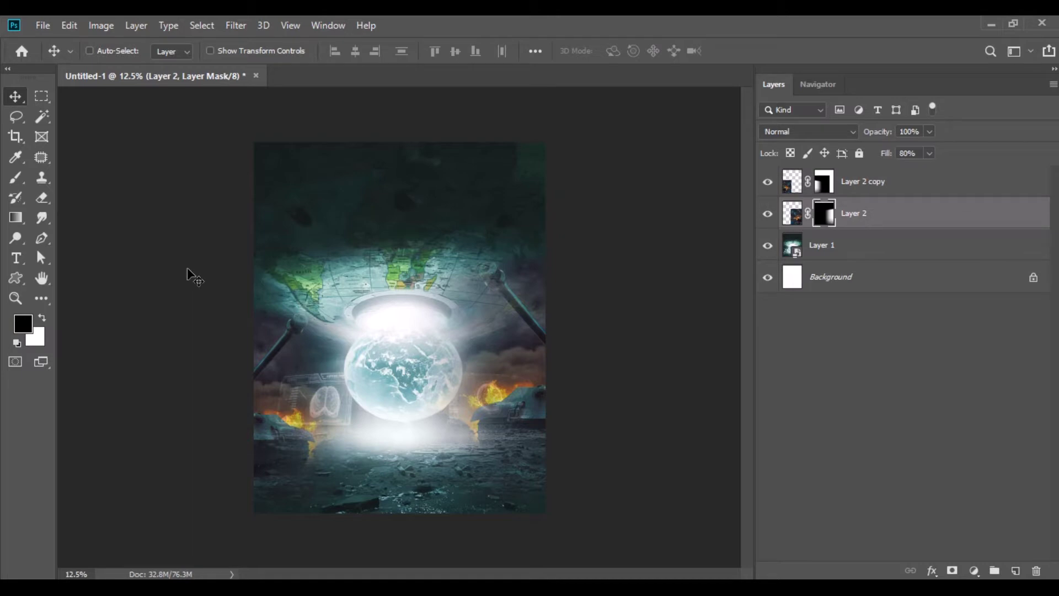
Step: Brush Layer 2's mask at 40% to reveal the tank treads and clear left haze
left_click(15, 176)
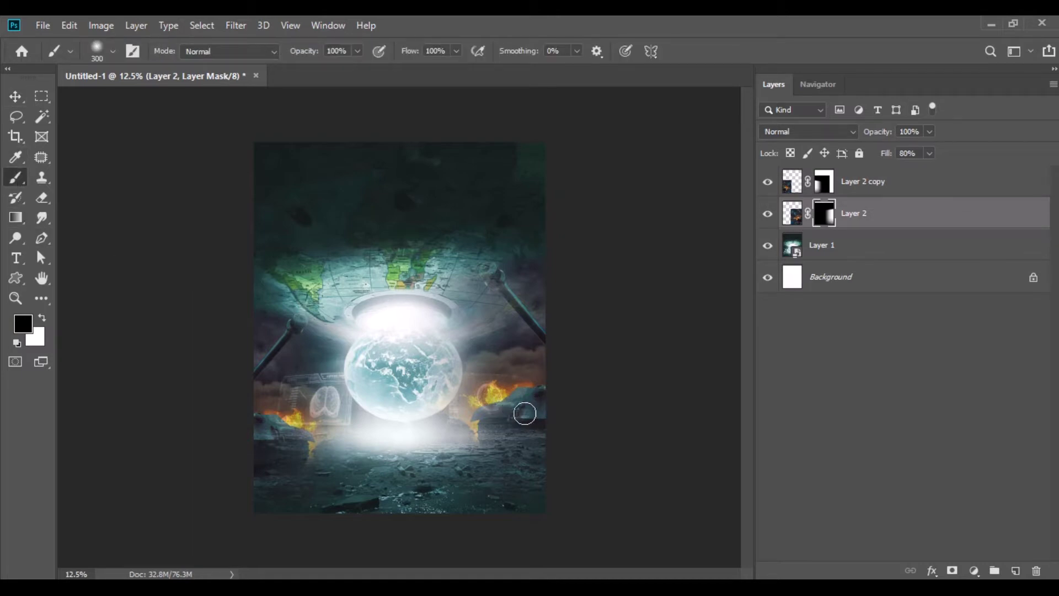
key("x")
left_click_drag(493, 428, 535, 429)
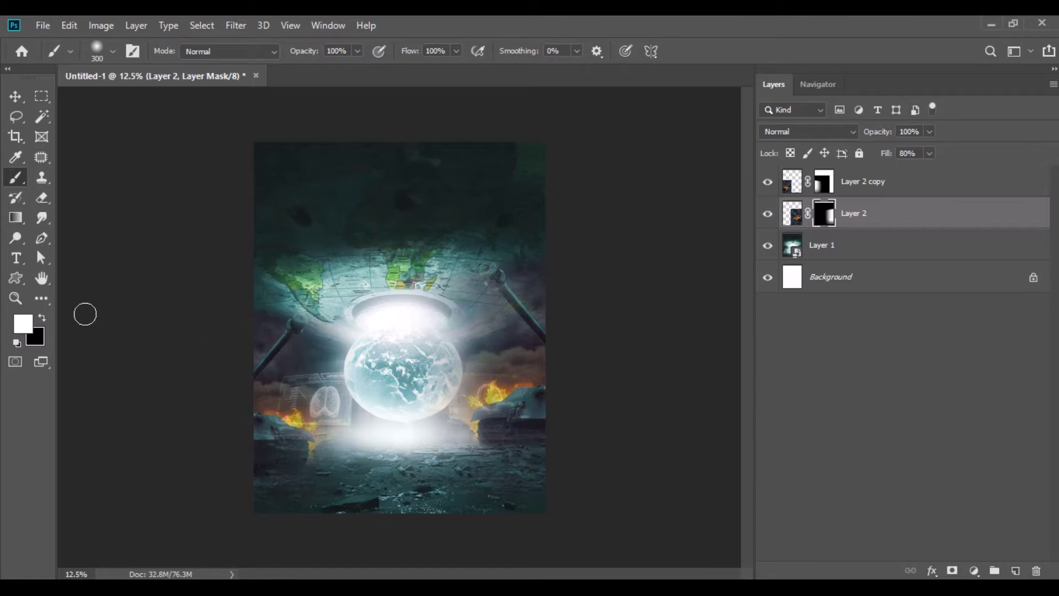
left_click(45, 319)
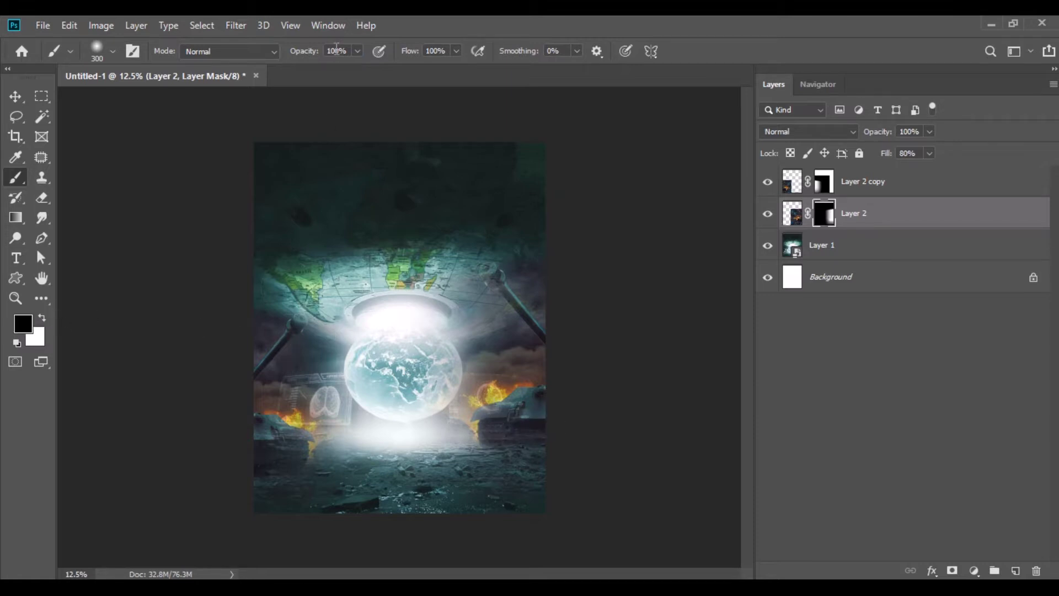
type("40")
right_click(461, 361)
left_click(399, 328)
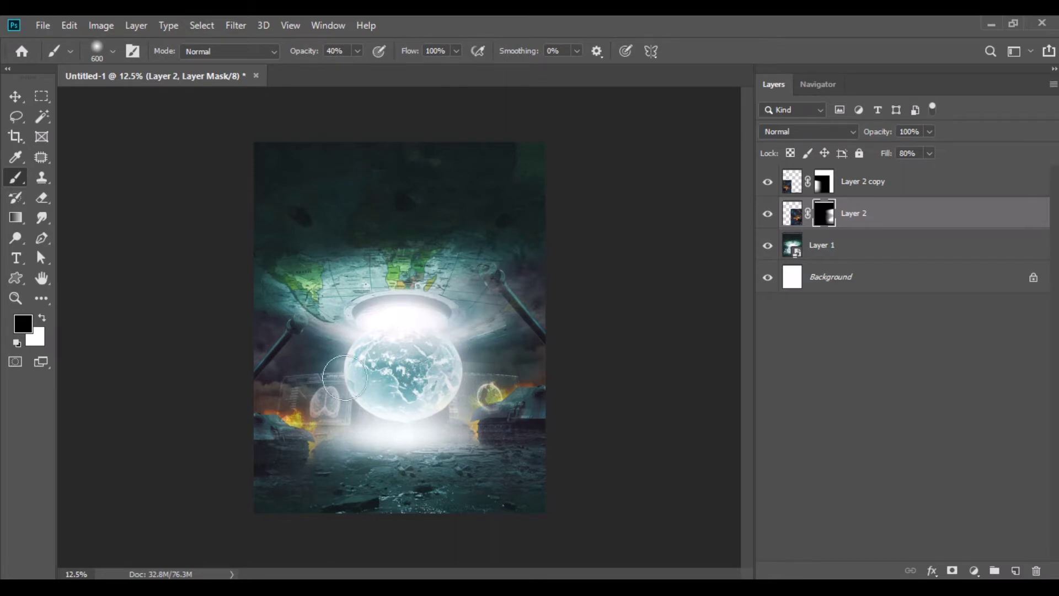
left_click(368, 381)
Step: Paint Layer 2 copy's mask to hide the glow over the brain hologram
left_click(825, 182)
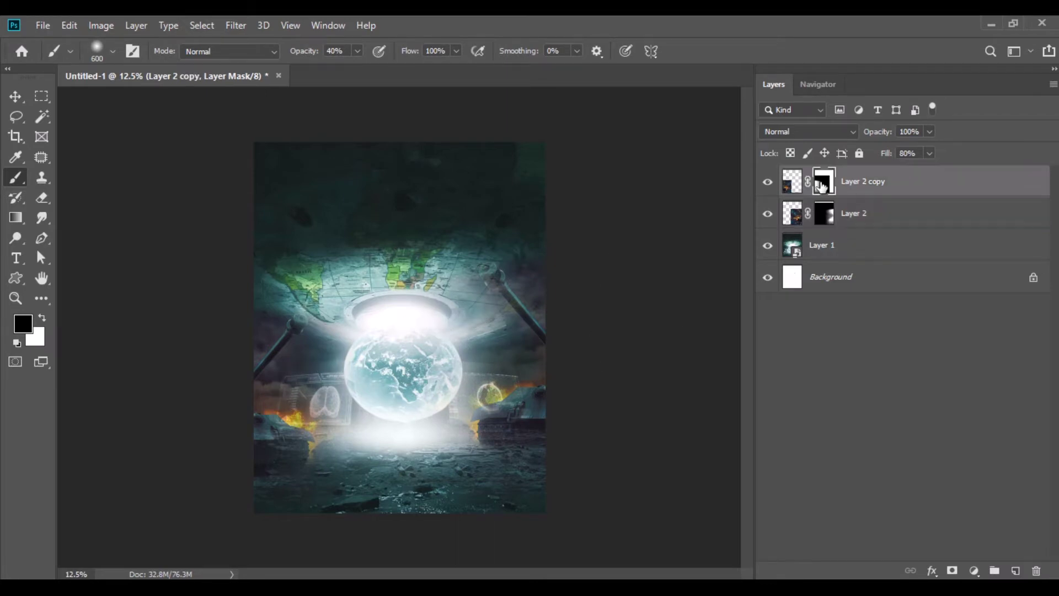
left_click_drag(331, 417, 329, 415)
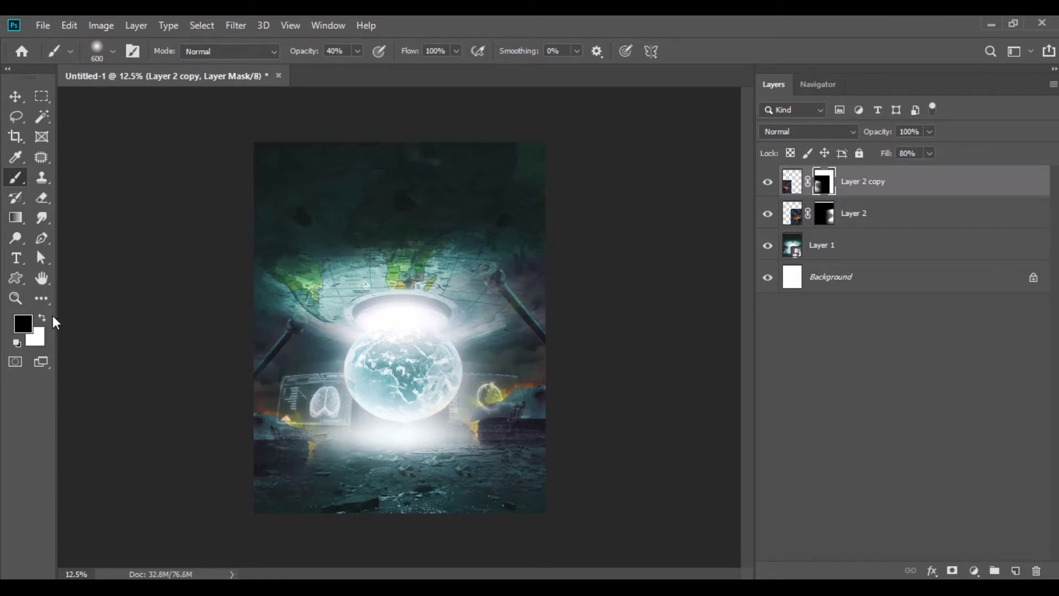
key("x")
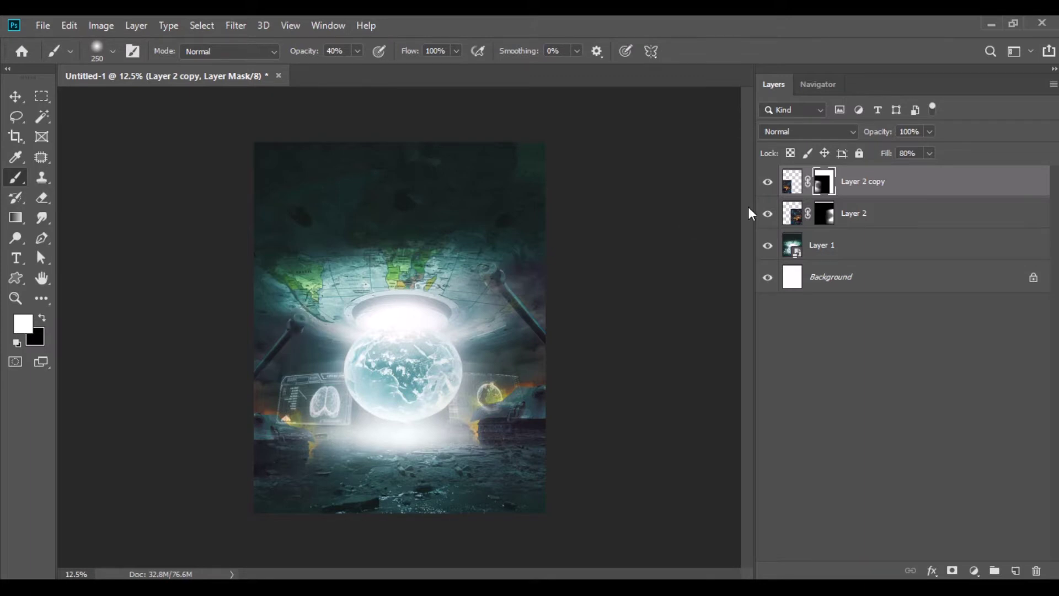
left_click(826, 209)
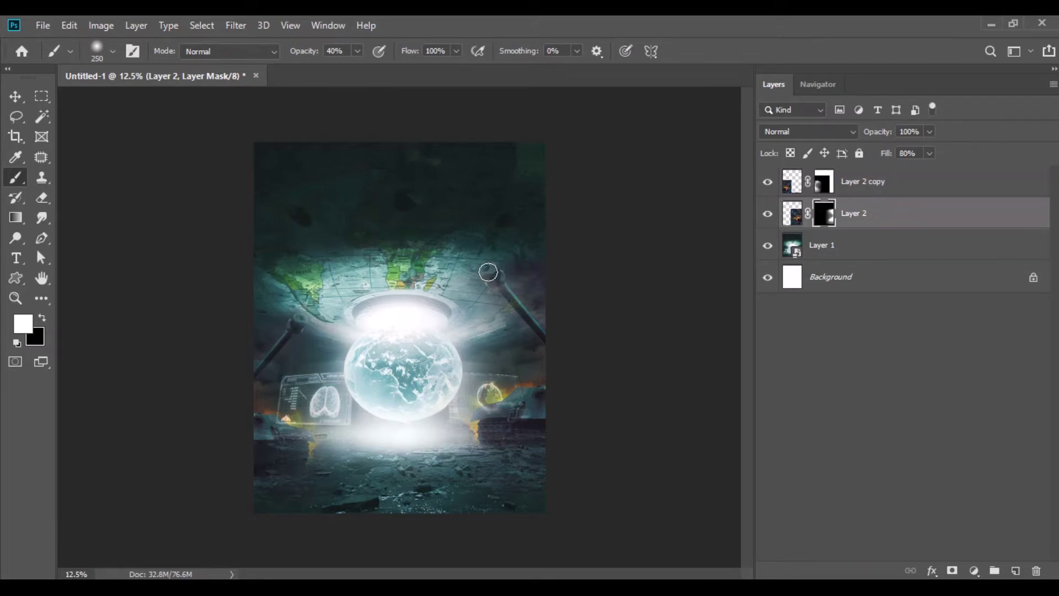
left_click(823, 189)
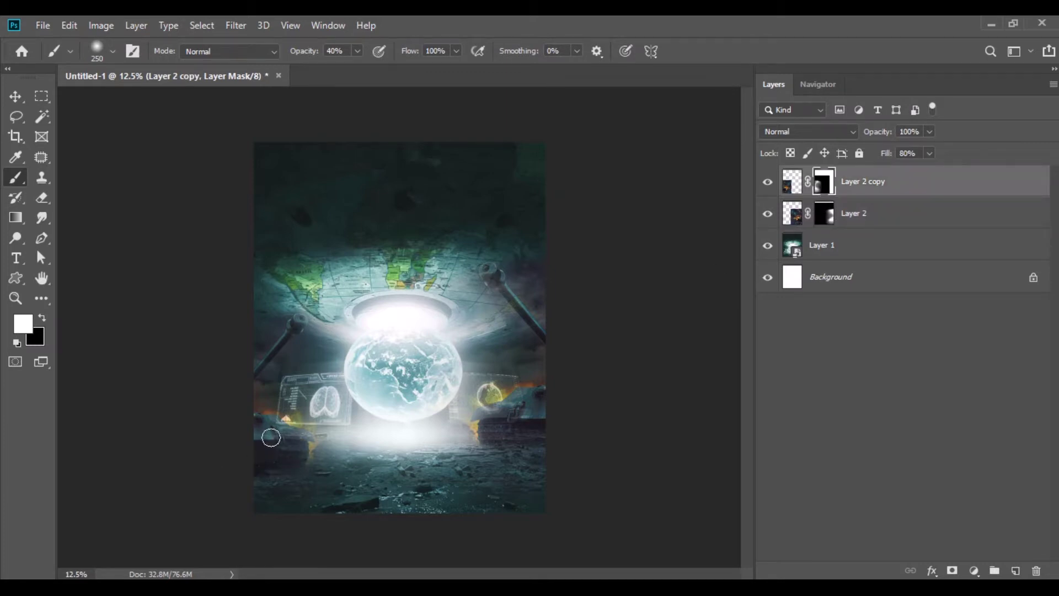
Step: Bring the army 2.png soldier into Photoshop and into the poster document
left_click(17, 98)
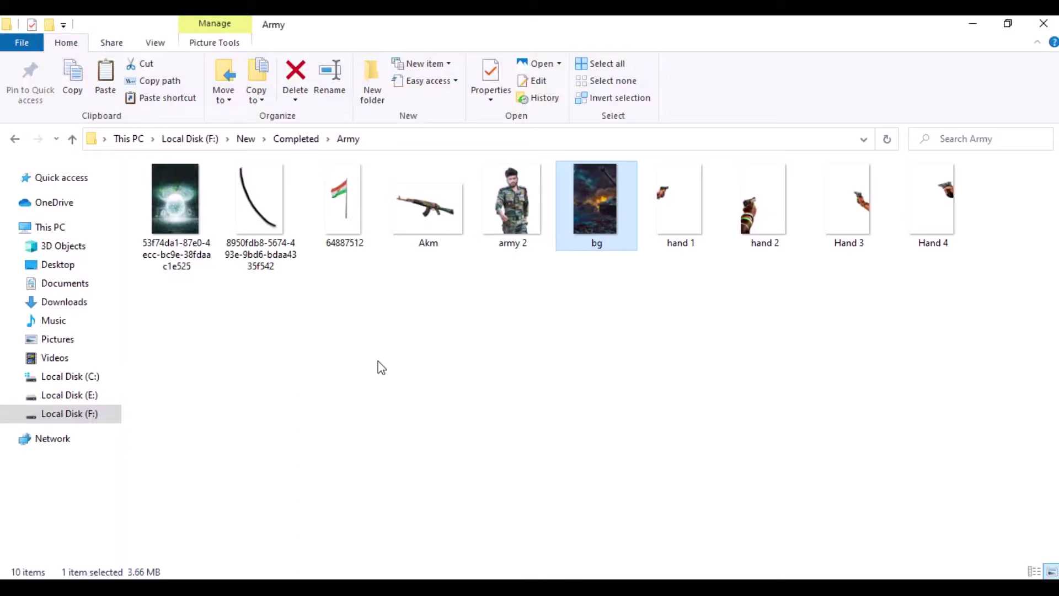
mouse_move(513, 204)
left_mouse_down()
mouse_move(472, 576)
mouse_move(373, 81)
left_mouse_up()
mouse_move(406, 302)
left_mouse_down()
mouse_move(398, 336)
mouse_move(373, 327)
left_mouse_up()
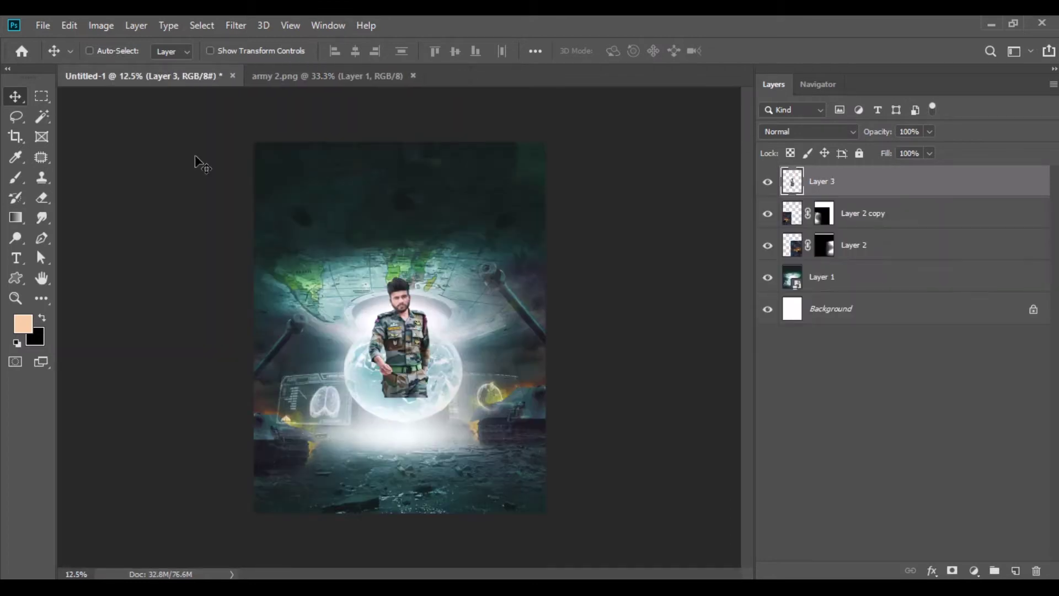
Step: Scale the soldier to 261%, tilt him slightly, and nudge him left and low
left_click(69, 26)
left_click(127, 359)
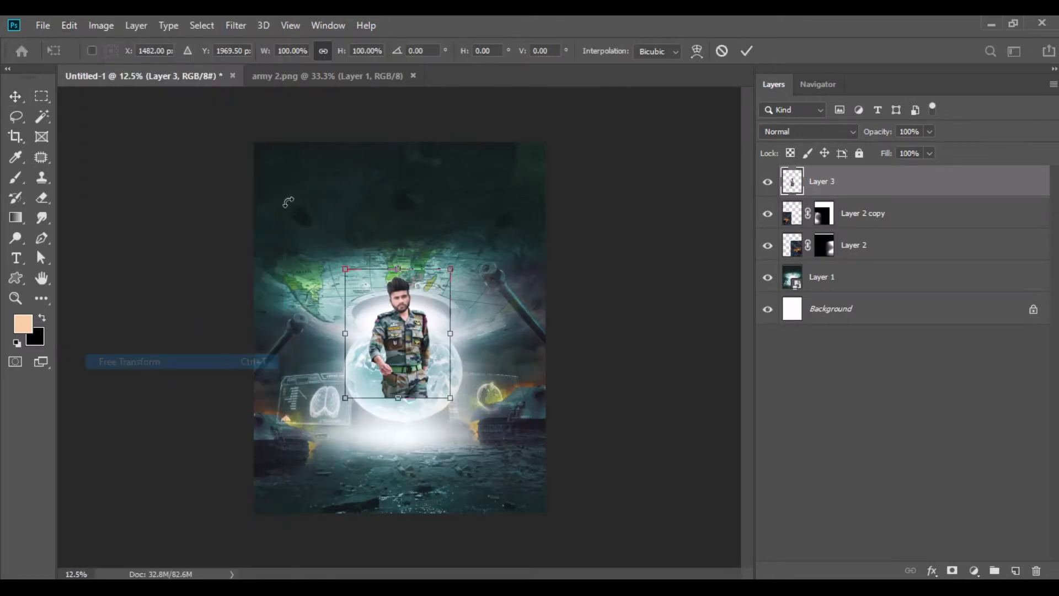
left_click_drag(340, 53, 386, 54)
left_click_drag(400, 325, 402, 353)
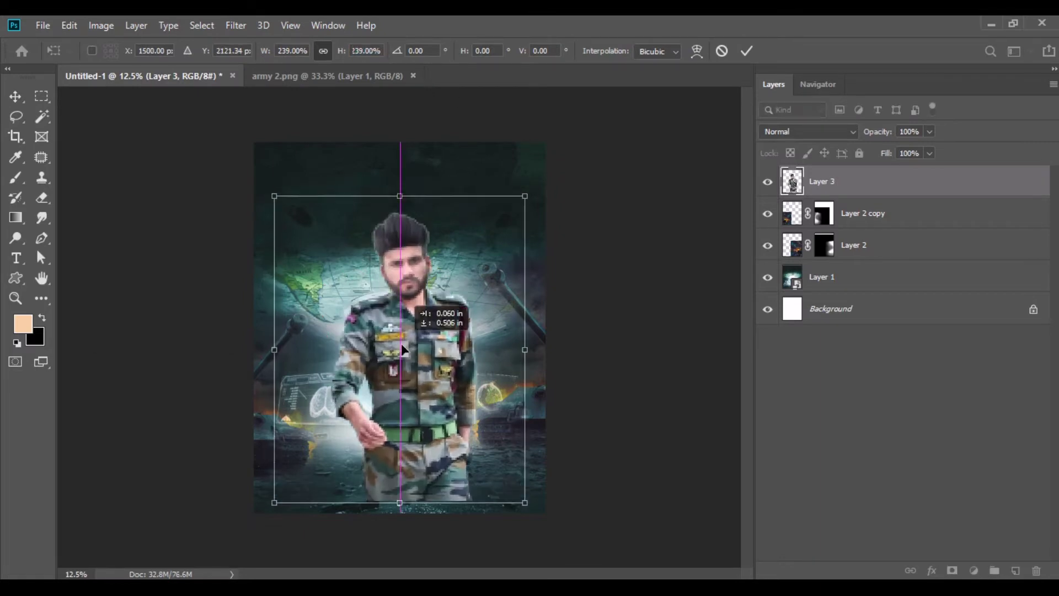
left_click_drag(338, 52, 343, 52)
left_click_drag(405, 331, 403, 322)
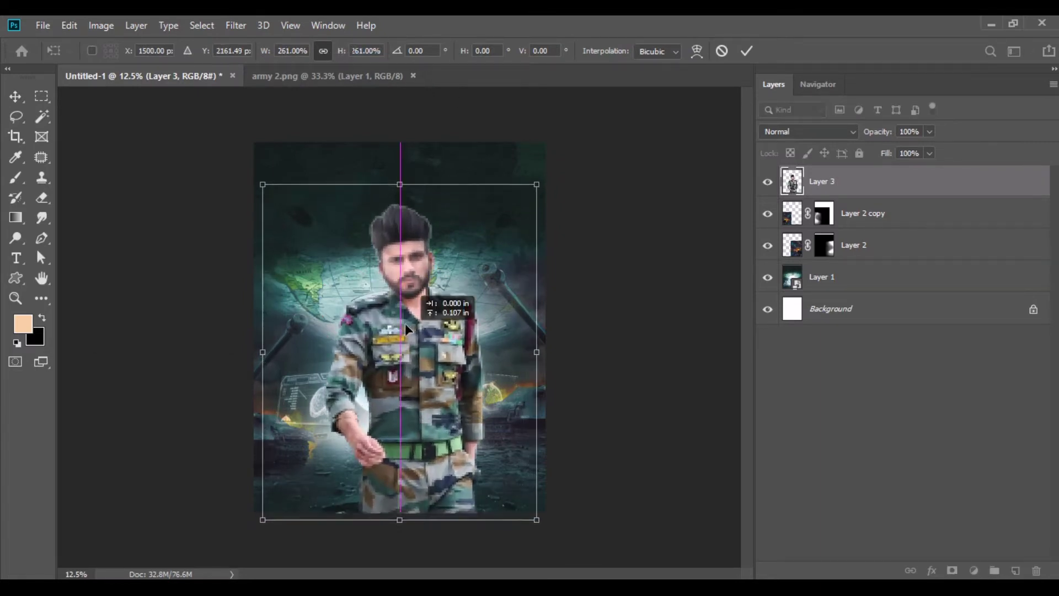
left_click_drag(559, 177, 548, 185)
left_click_drag(435, 332, 431, 334)
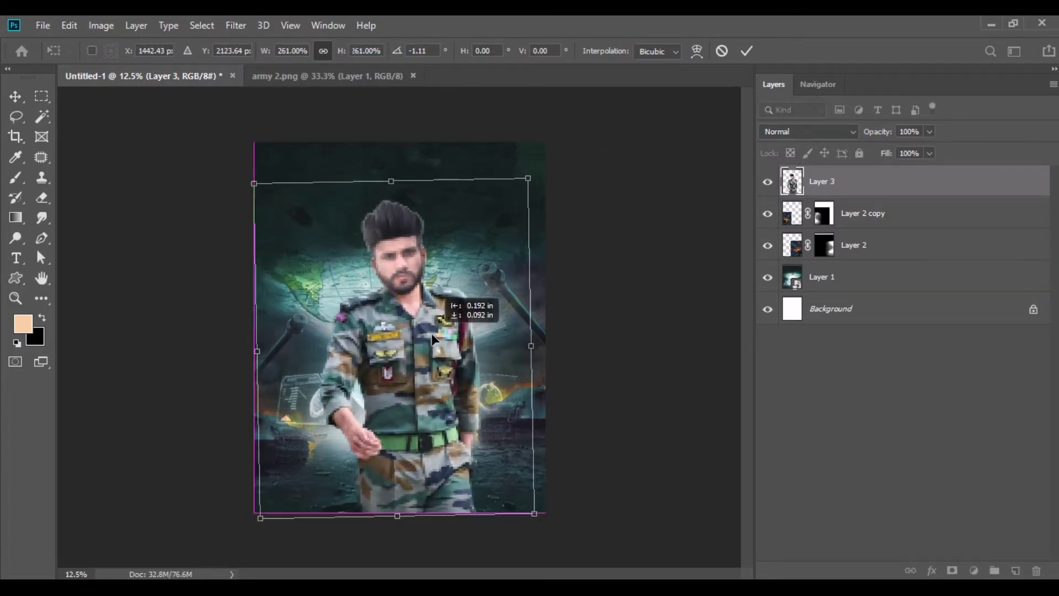
key("Return")
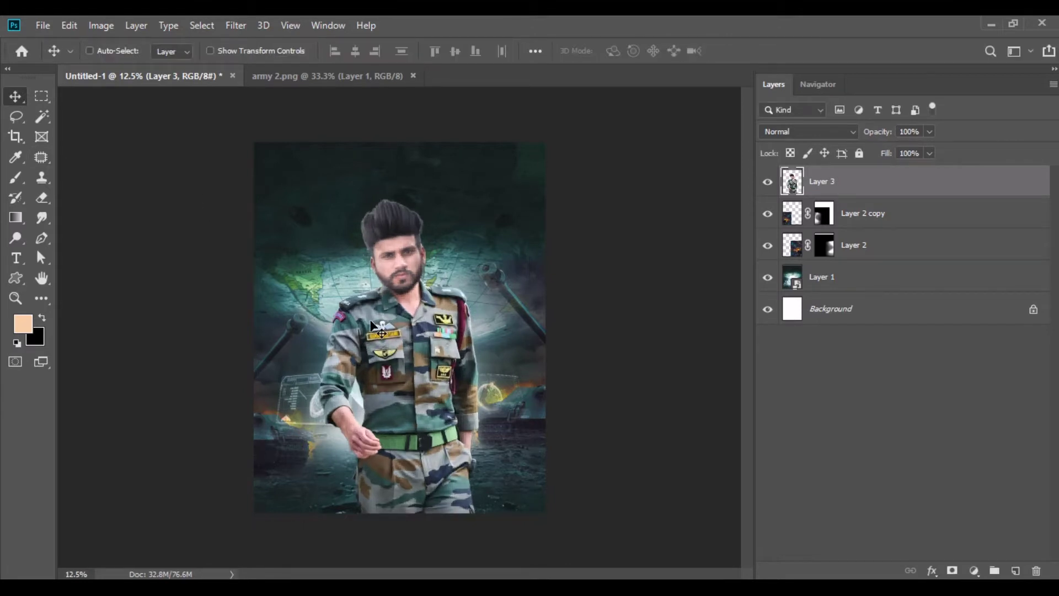
Step: Close army 2.png and convert the soldier layer to a smart object
left_click(412, 75)
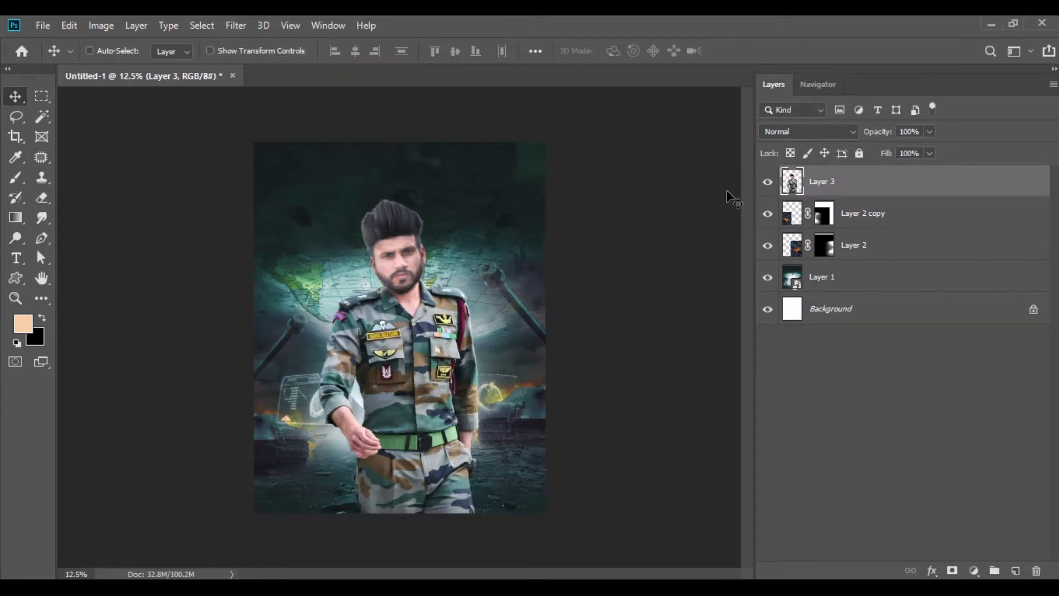
right_click(819, 187)
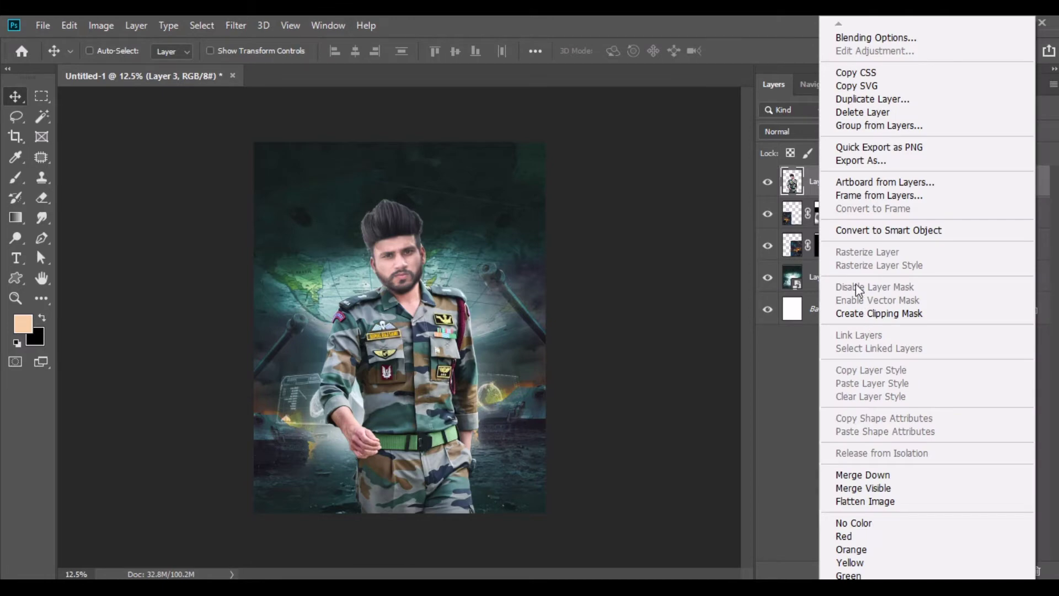
left_click(856, 230)
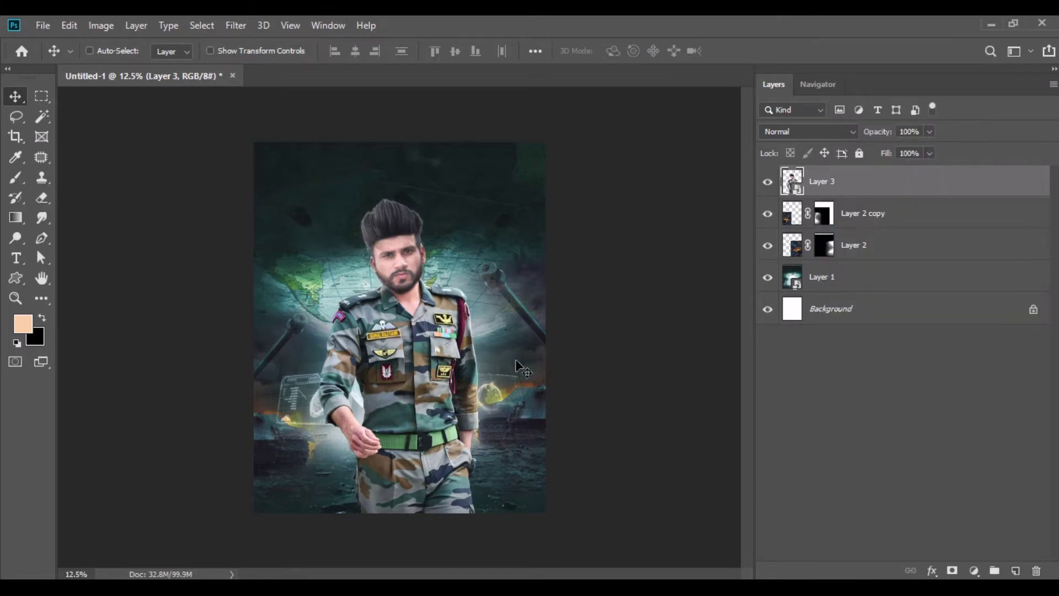
left_click(238, 26)
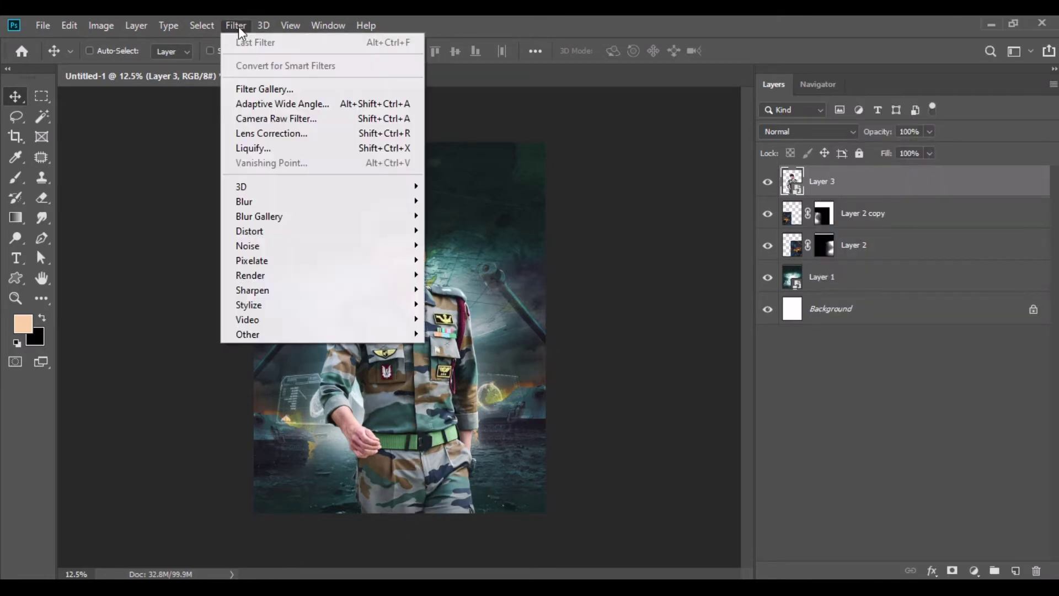
Step: Camera Raw the soldier: Highlights -76, Contrast -16, Shadows +13, Blacks -9, Exposure -0.25
left_click(273, 121)
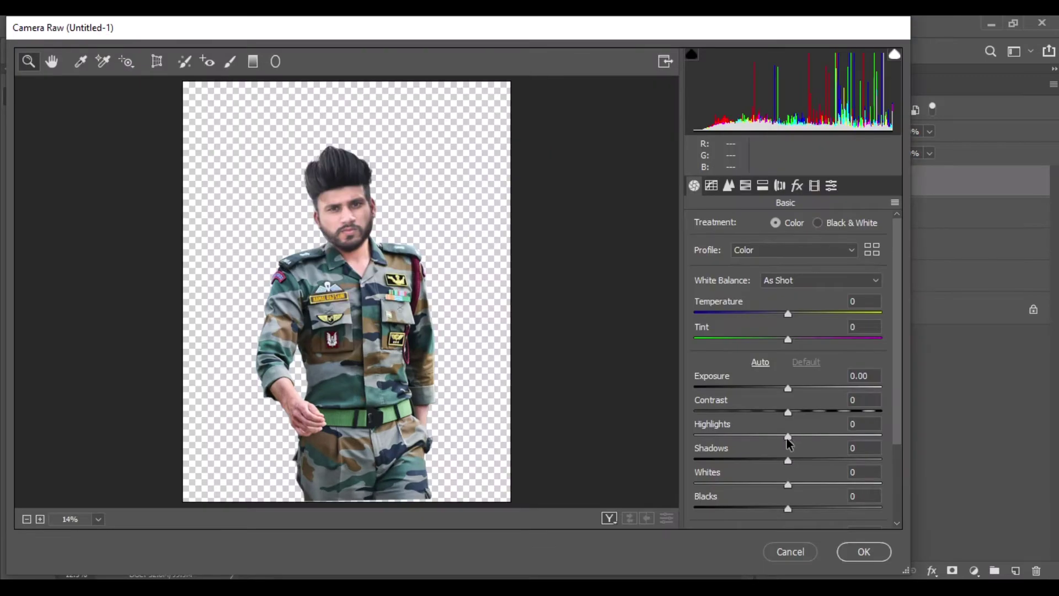
mouse_move(789, 443)
left_mouse_down()
mouse_move(702, 435)
mouse_move(716, 433)
left_mouse_up()
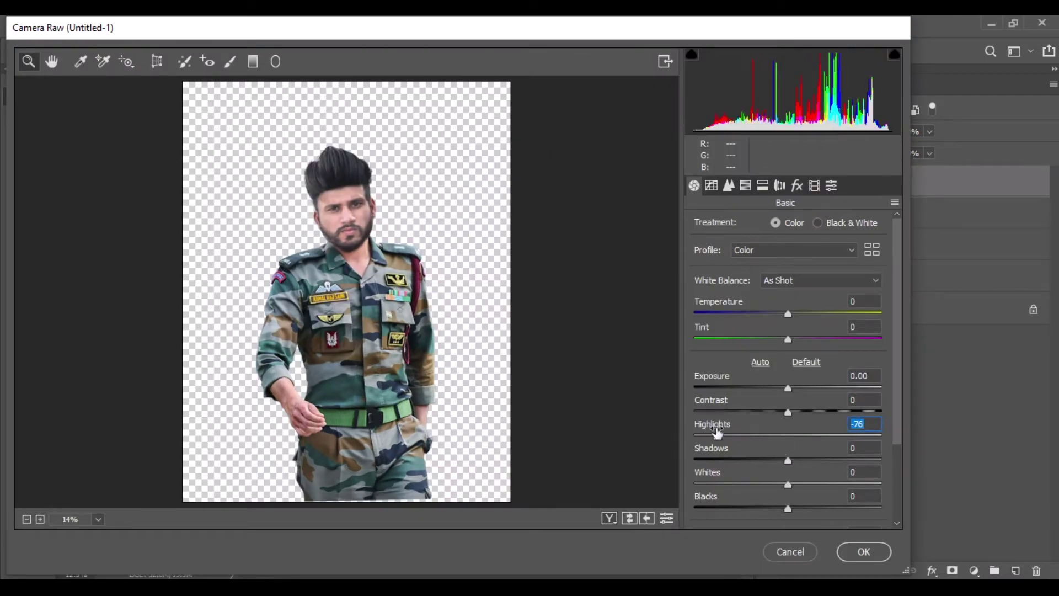
mouse_move(786, 461)
left_mouse_down()
mouse_move(812, 463)
mouse_move(744, 458)
mouse_move(800, 465)
left_mouse_up()
left_click_drag(787, 509, 779, 510)
mouse_move(790, 418)
left_mouse_down()
mouse_move(774, 411)
mouse_move(785, 394)
left_mouse_up()
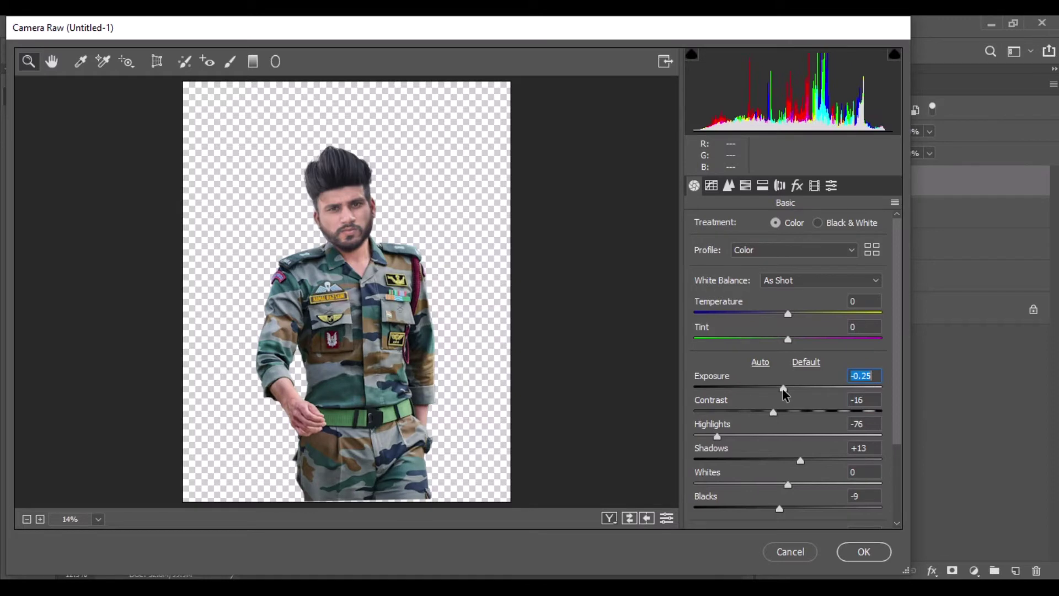
left_click(862, 556)
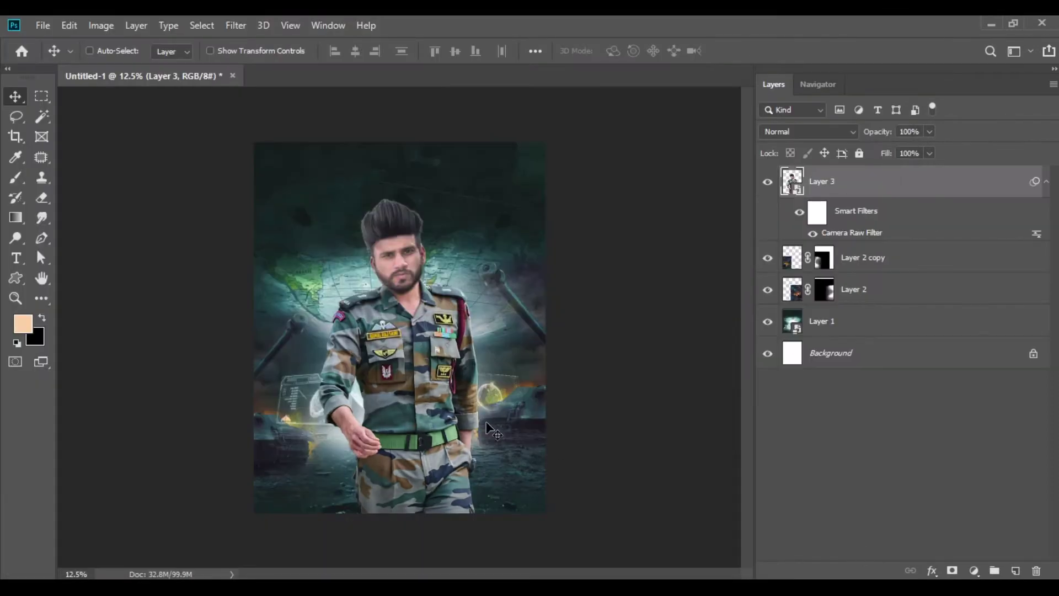
left_click(1016, 570)
Step: Load the soldier's outline as a selection, pick a white brush, and set Layer 4 to Overlay
left_click(793, 215, "ctrl")
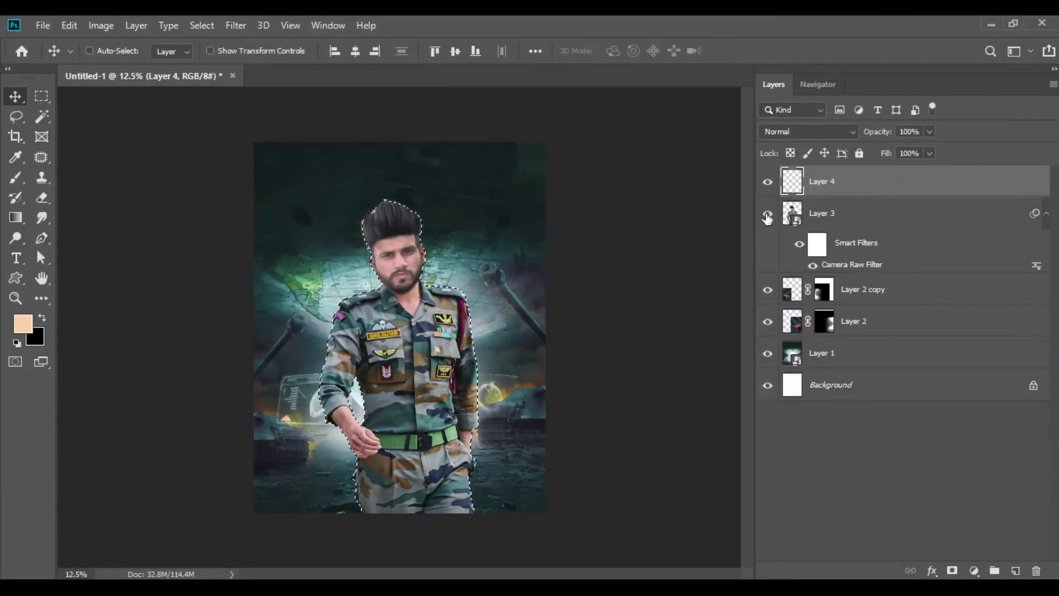
left_click(16, 177)
left_click(24, 322)
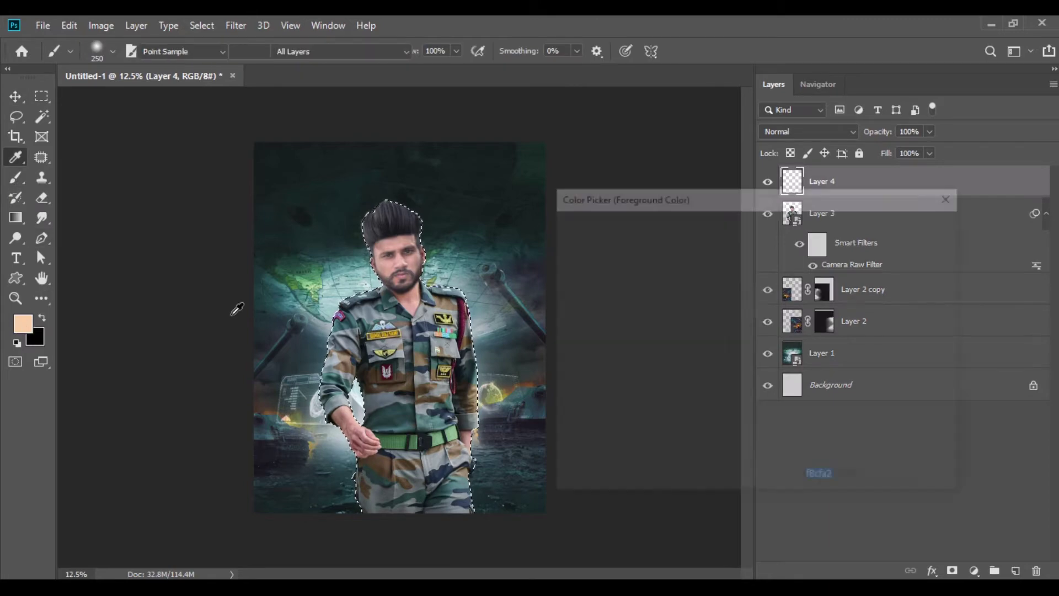
left_click(560, 233)
left_click(897, 225)
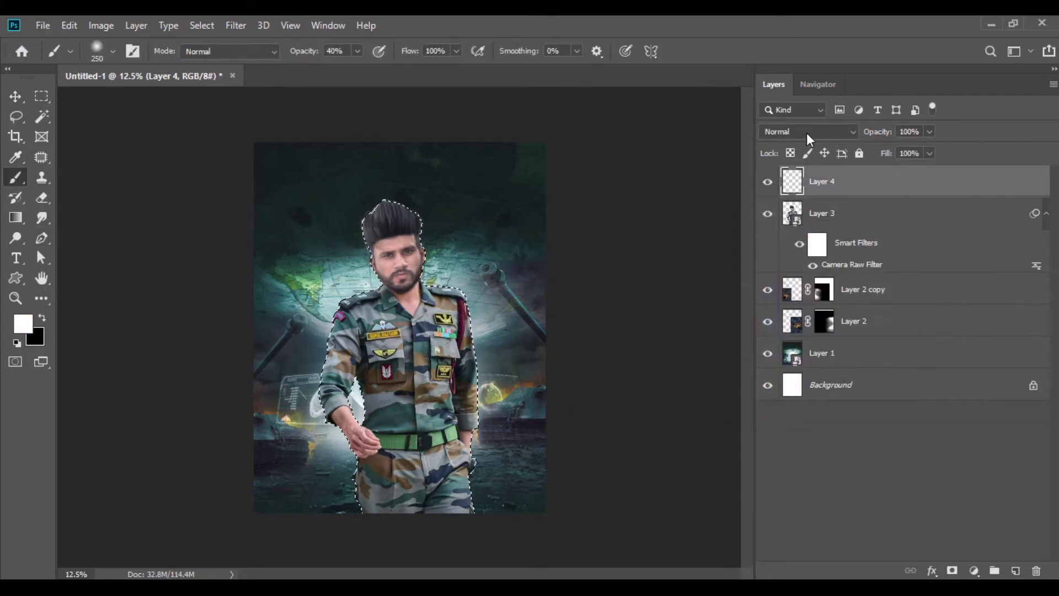
left_click(806, 132)
left_click(795, 317)
Step: Paint white light along the soldier's right edge and left shoulder
key("ctrl+plus")
key("ctrl+plus")
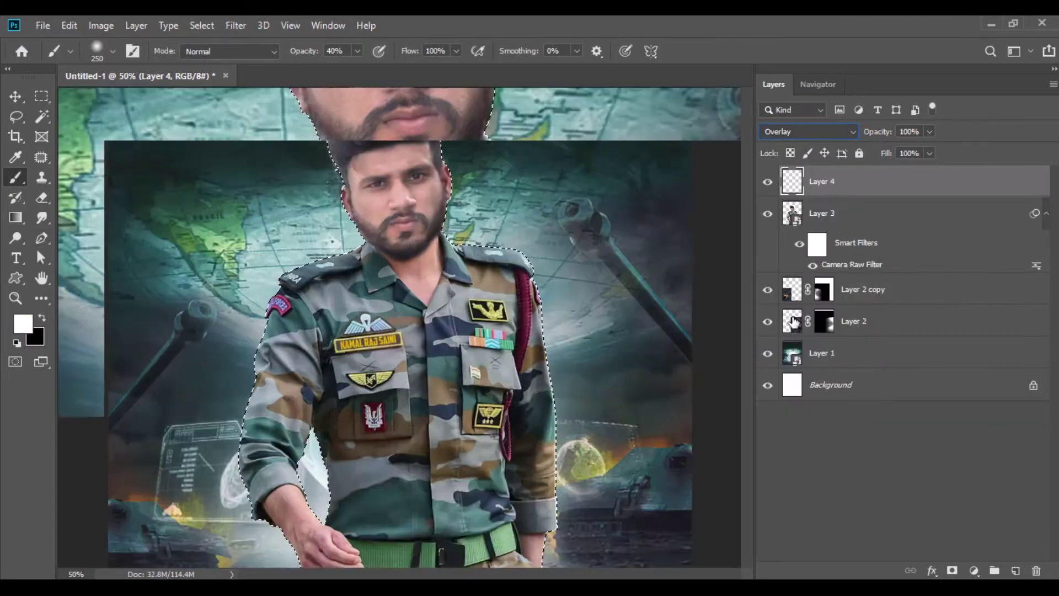
key("ctrl+plus")
key("ctrl+plus")
scroll(746, 332, "up", 3)
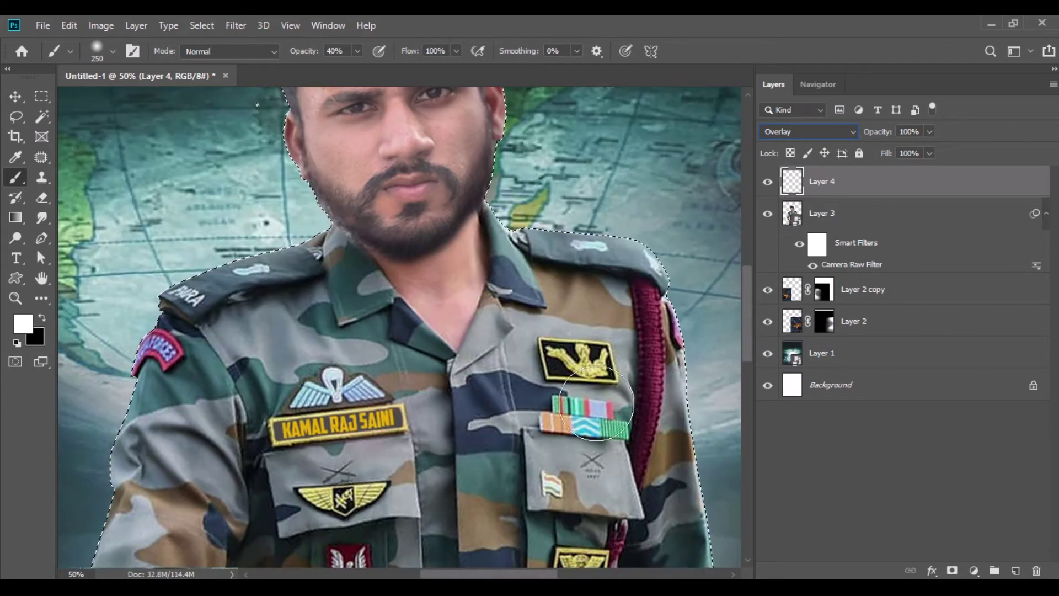
left_click_drag(534, 204, 733, 547)
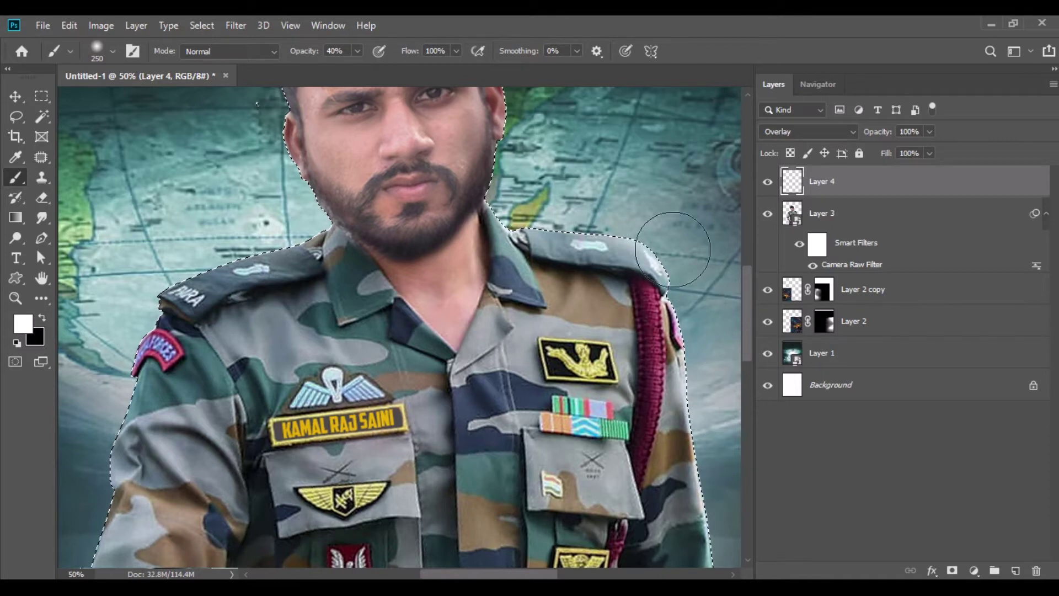
mouse_move(268, 235)
left_mouse_down()
mouse_move(108, 381)
mouse_move(95, 543)
left_mouse_up()
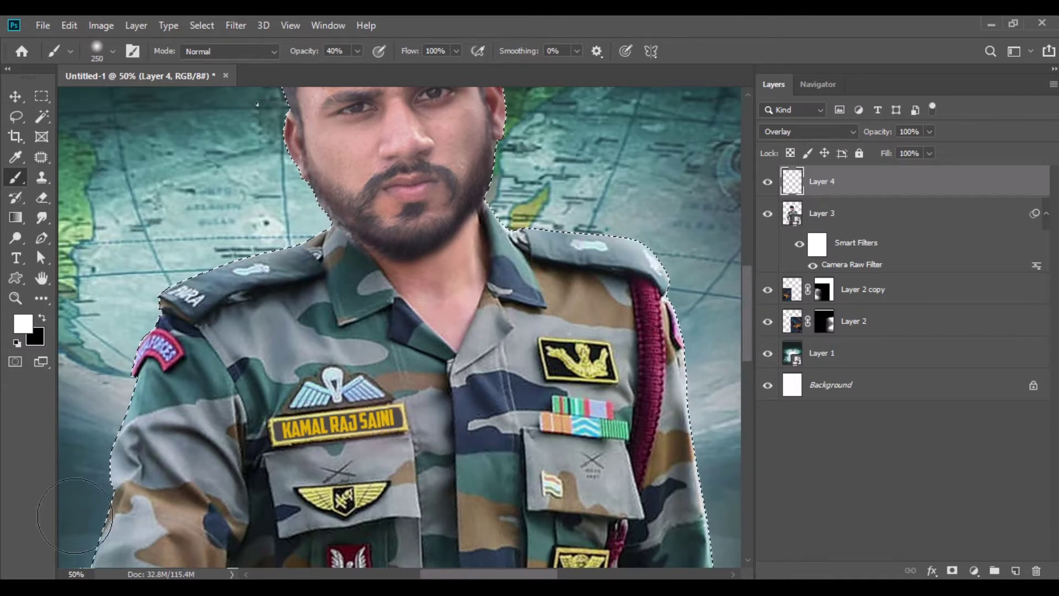
Step: Switch the glow layer's blending mode to Screen
left_click(794, 130)
left_click(770, 261)
scroll(746, 251, "up", 3)
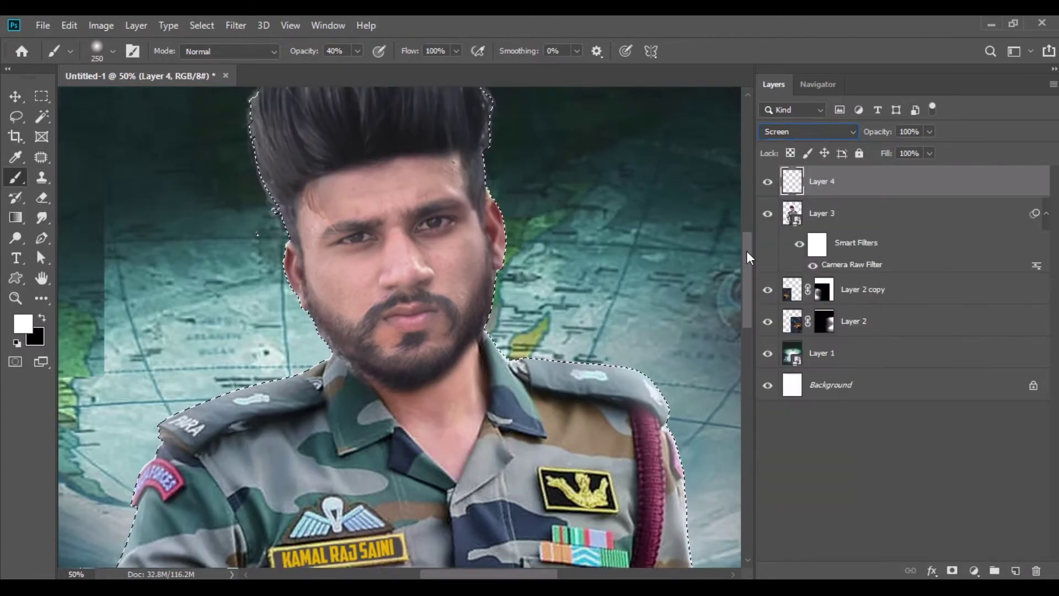
scroll(746, 248, "up", 3)
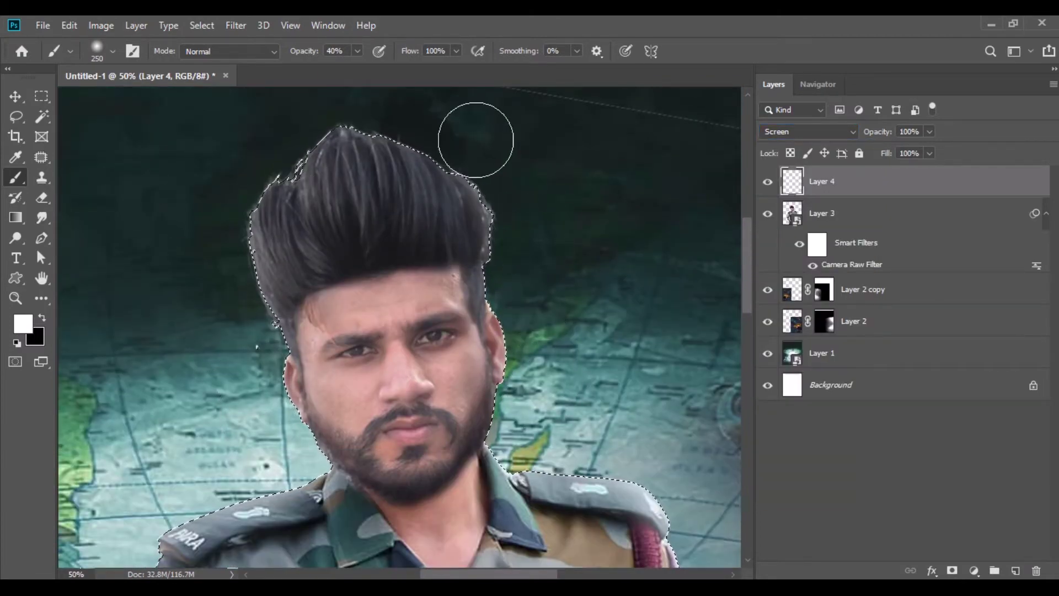
Step: Brighten the gap between arm and torso with a 175 px brush
left_click_drag(749, 273, 749, 366)
scroll(382, 531, "left", 3)
scroll(275, 529, "left", 2)
key("bracketleft")
key("bracketleft")
mouse_move(317, 364)
left_mouse_down()
mouse_move(335, 454)
mouse_move(321, 386)
left_mouse_up()
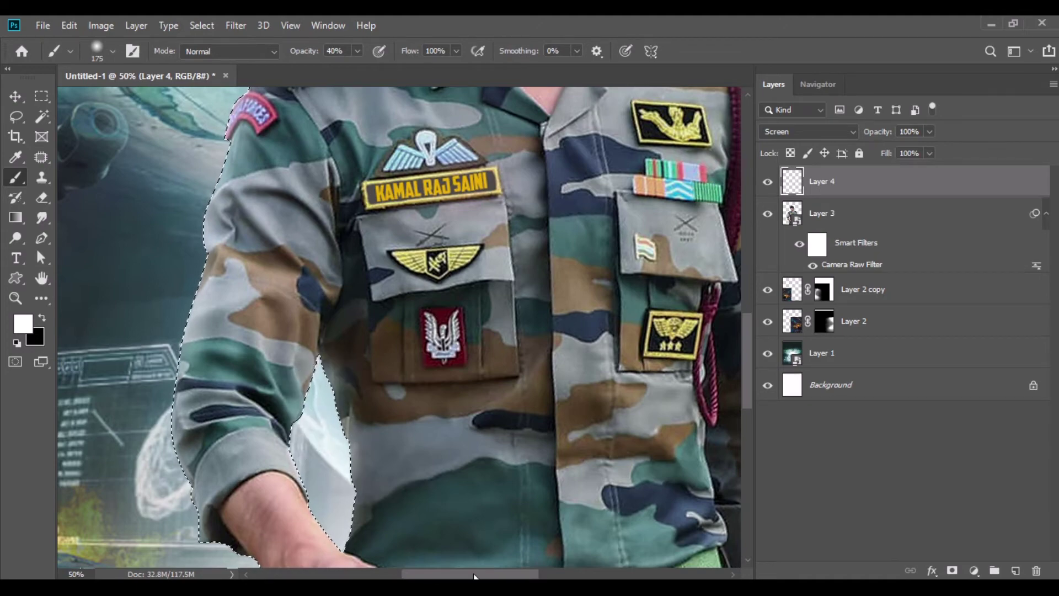
scroll(324, 388, "right", 10)
scroll(324, 388, "right", 2)
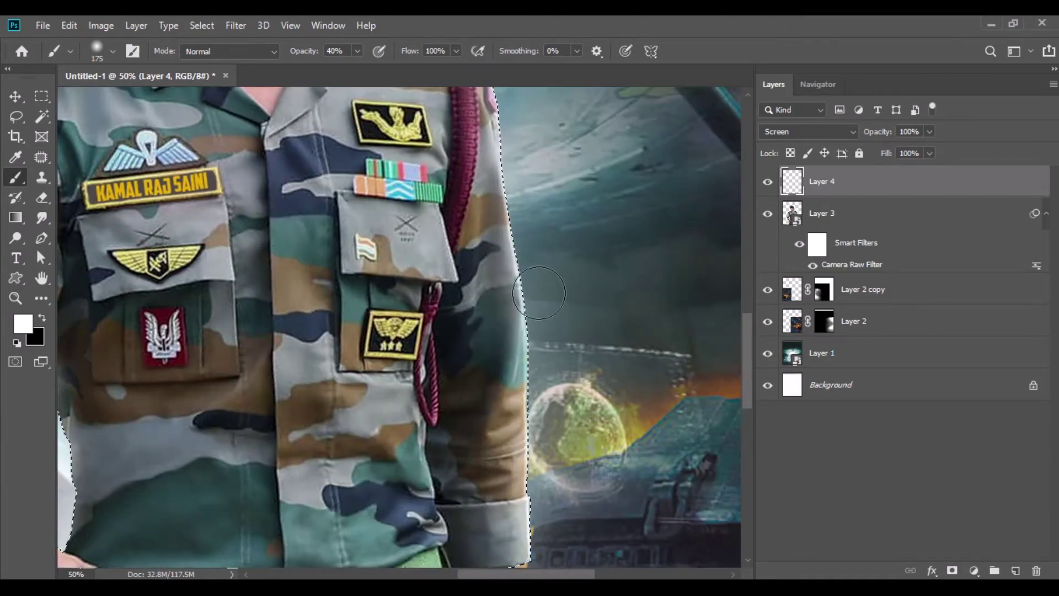
Step: Deselect the soldier outline and set Layer 4's fill to 70%
key("ctrl+minus")
key("ctrl+minus")
key("ctrl+minus")
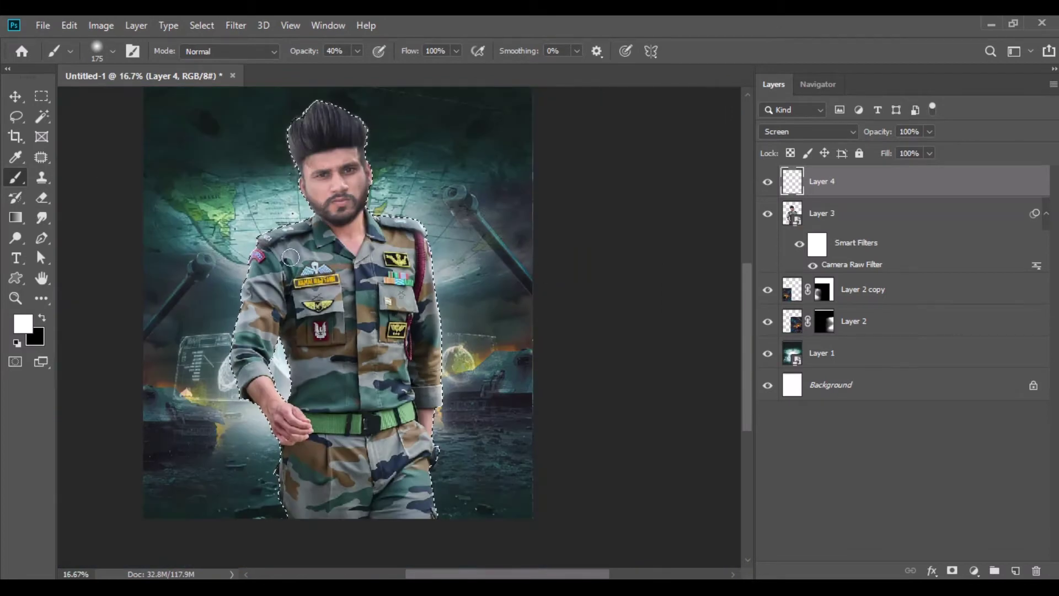
key("v")
left_click(208, 30)
left_click(223, 57)
type("70")
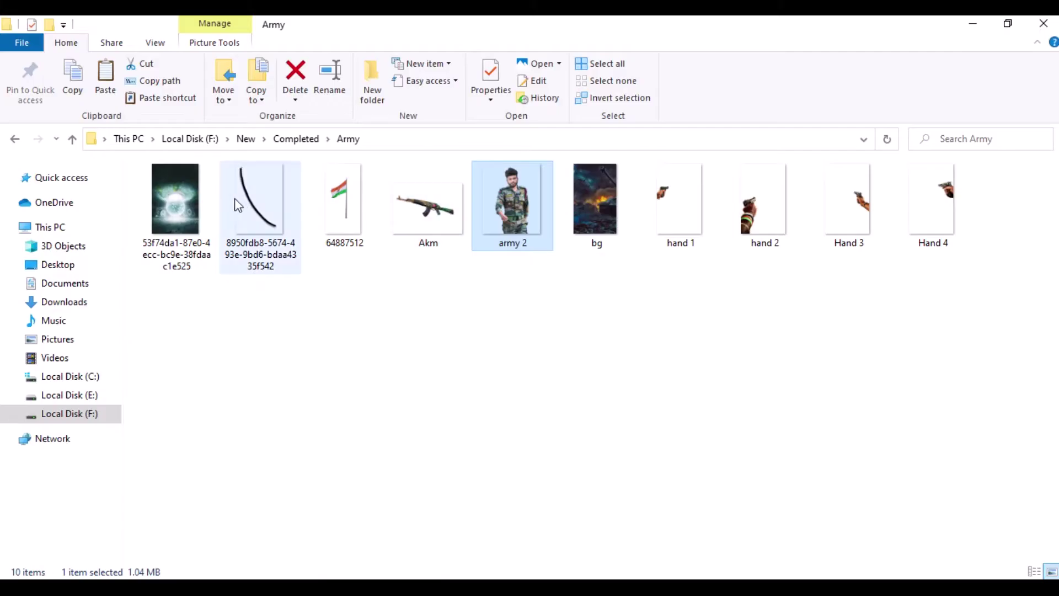
left_click_drag(233, 161, 452, 551)
left_click(403, 473)
Step: Add the strap PNG to the poster and shrink it to 65%, moved up-left
left_click_drag(279, 265, 345, 73)
mouse_move(260, 182)
left_mouse_down()
mouse_move(339, 253)
mouse_move(382, 389)
left_mouse_up()
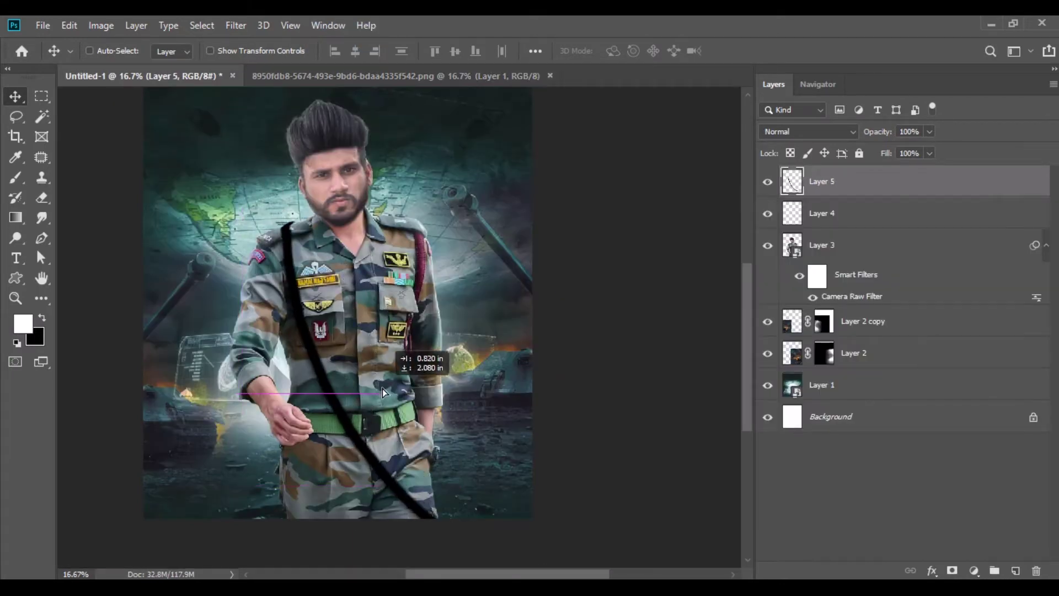
left_click(68, 32)
left_click(172, 356)
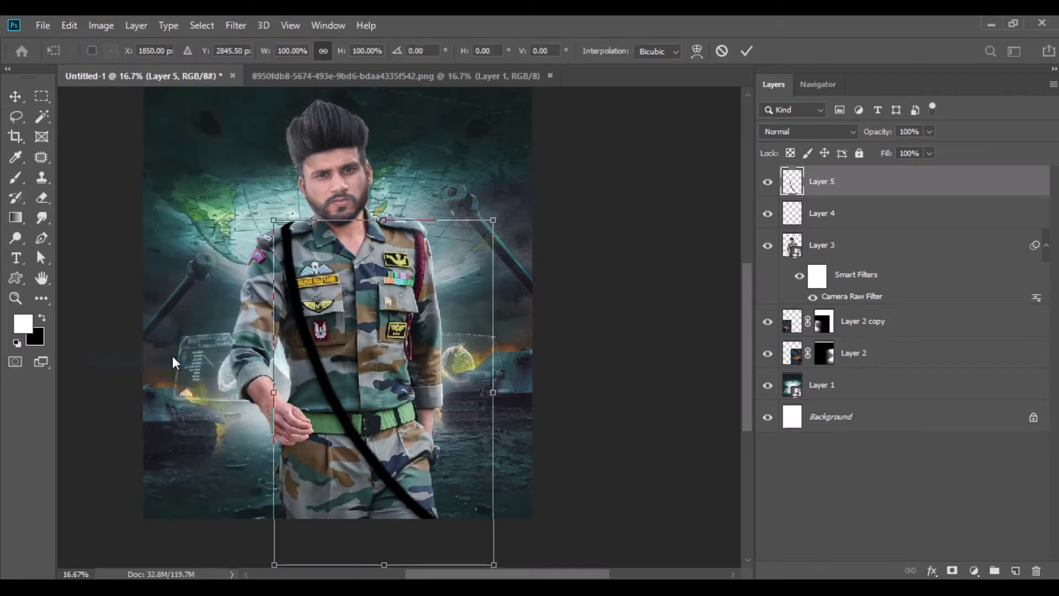
left_click_drag(493, 564, 419, 458)
left_click_drag(338, 337, 313, 303)
Step: Tilt the strap to -5.86° and scale it to 61% across the chest
left_click_drag(458, 405, 462, 392)
left_click_drag(361, 405, 371, 403)
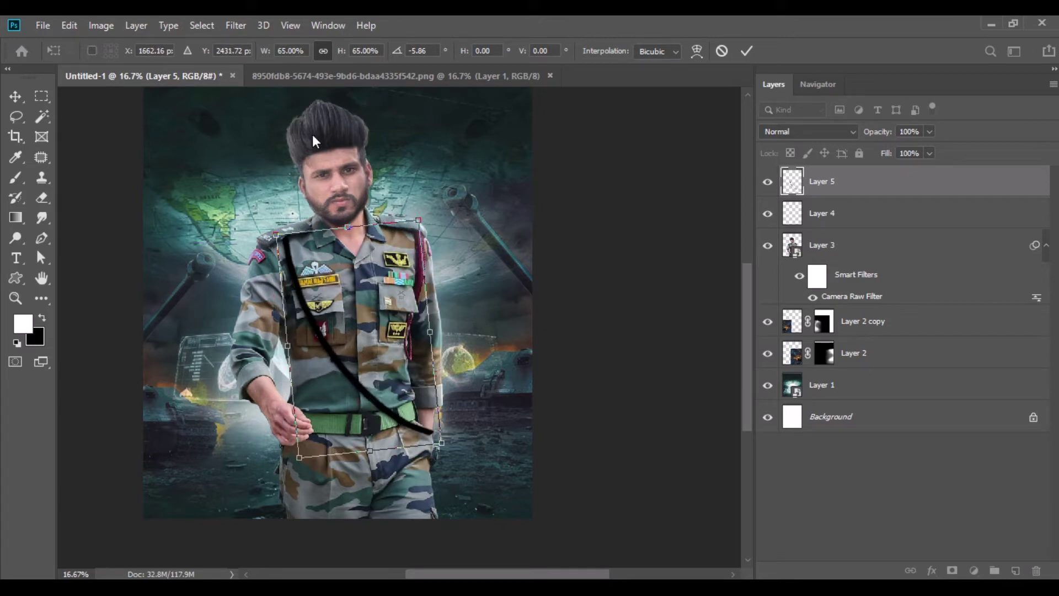
left_click_drag(339, 51, 335, 50)
left_click_drag(330, 248, 333, 257)
key("Return")
key("ctrl+plus")
key("ctrl+plus")
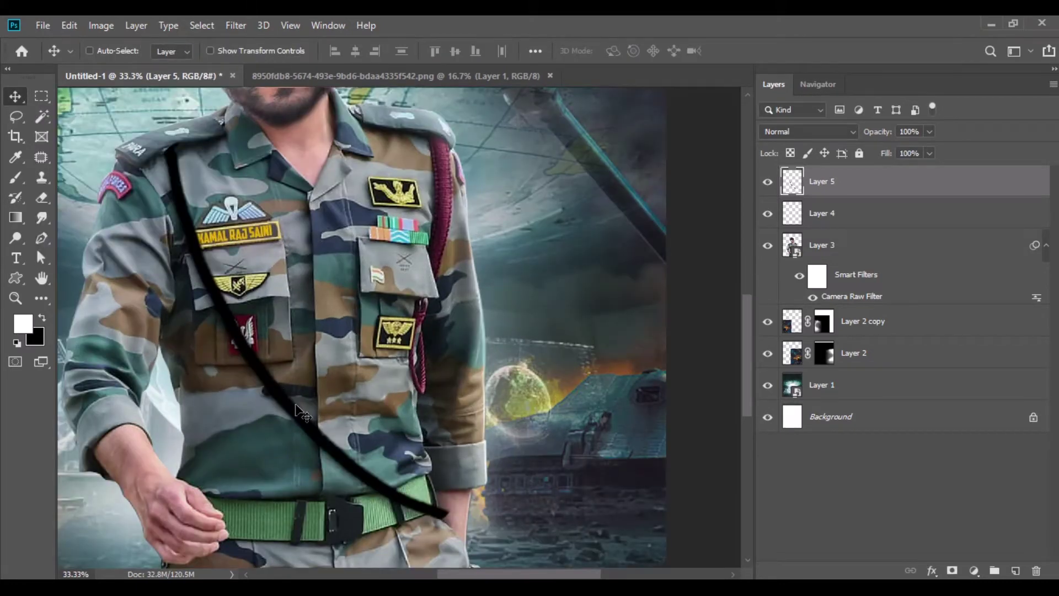
left_click_drag(452, 574, 438, 573)
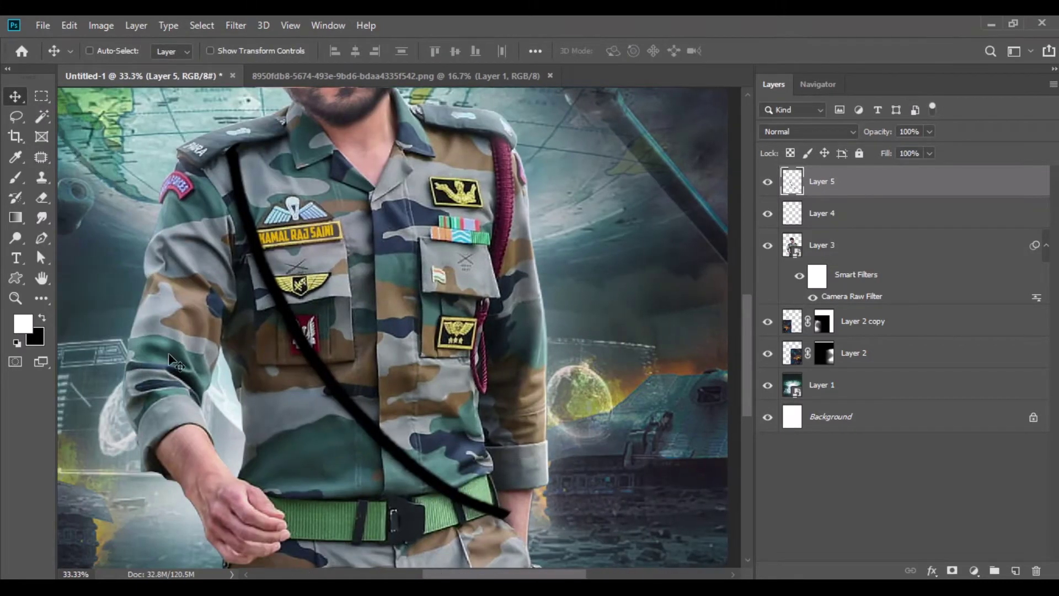
Step: Mask Layer 5, painting black at 100% opacity and hardness over the strap's top
left_click(16, 184)
left_click(951, 570)
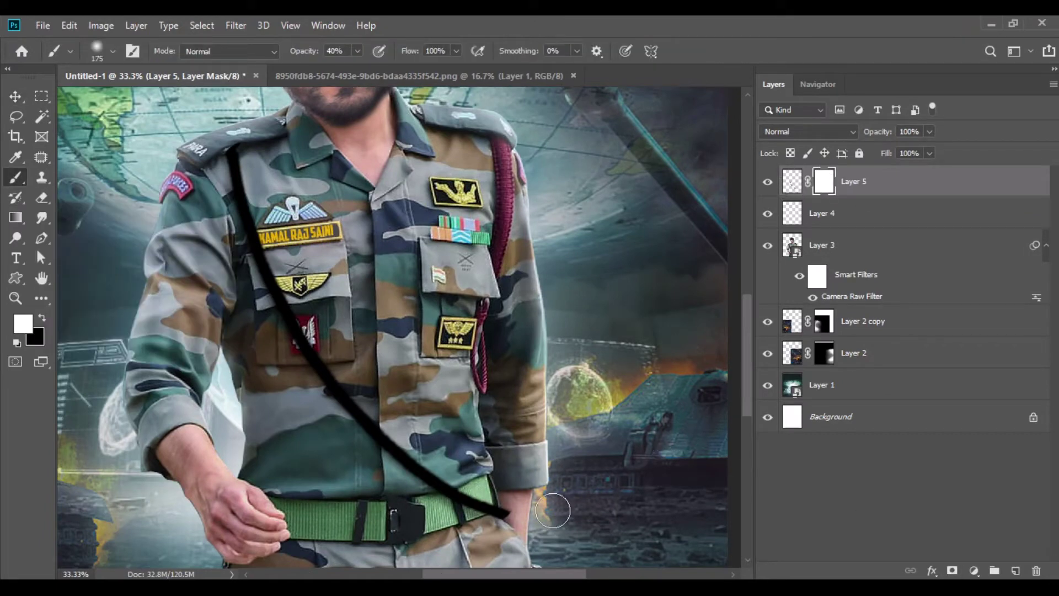
key("x")
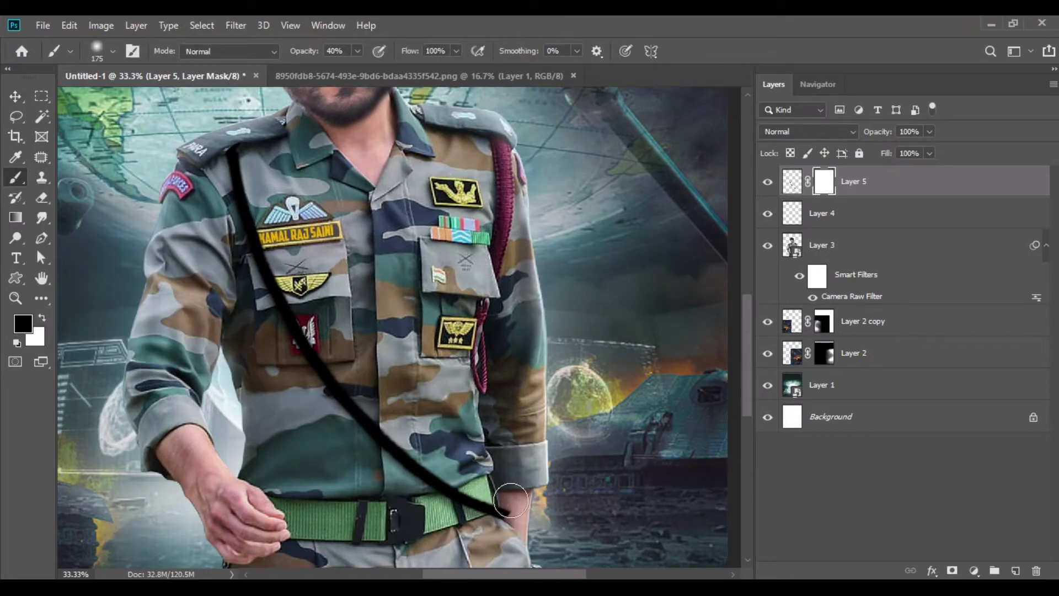
left_click(358, 51)
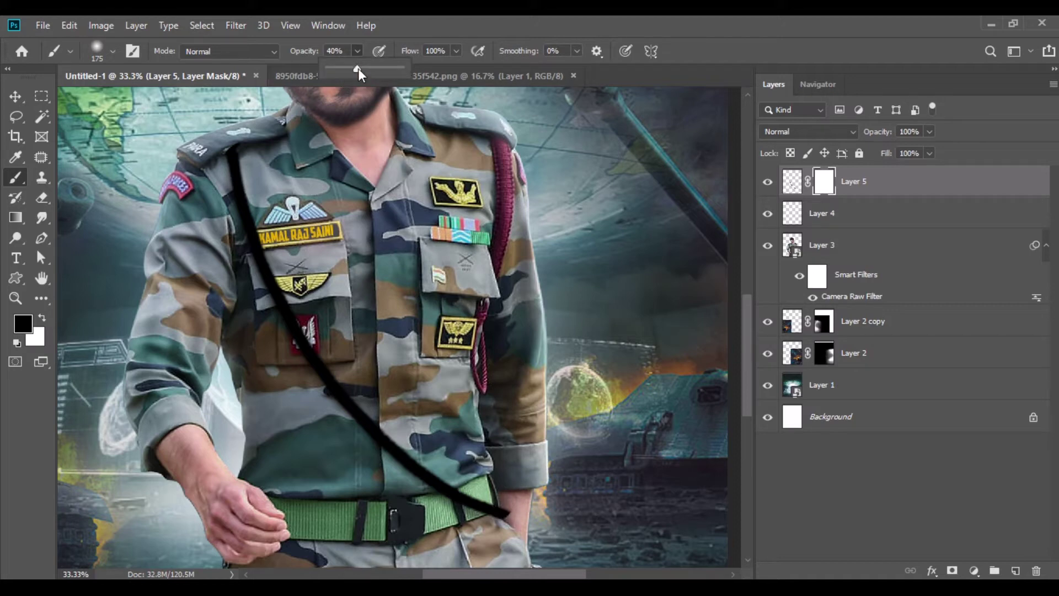
right_click(528, 508)
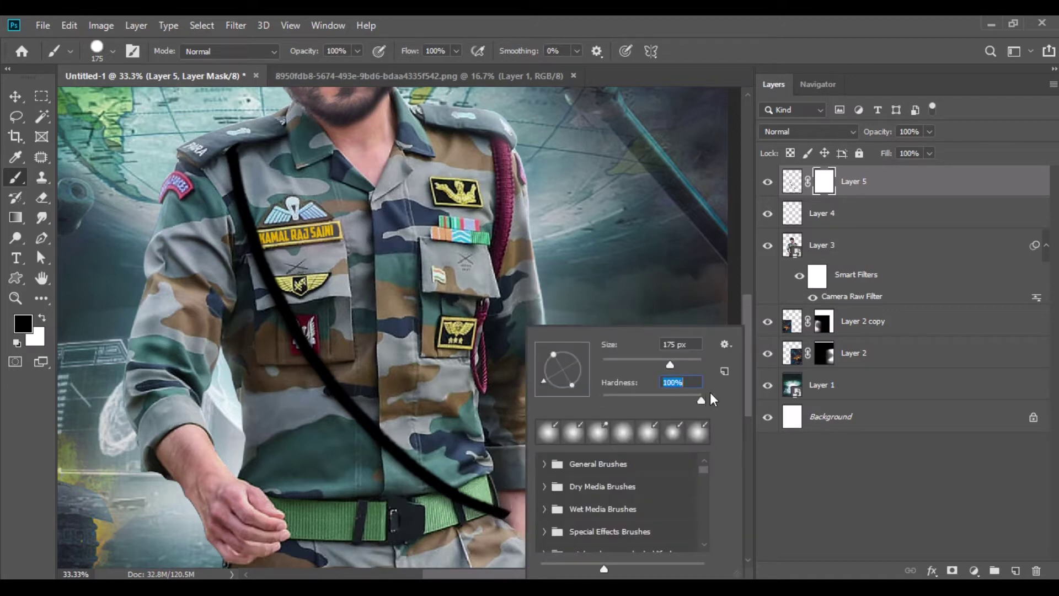
key("Return")
left_click_drag(335, 191, 249, 128)
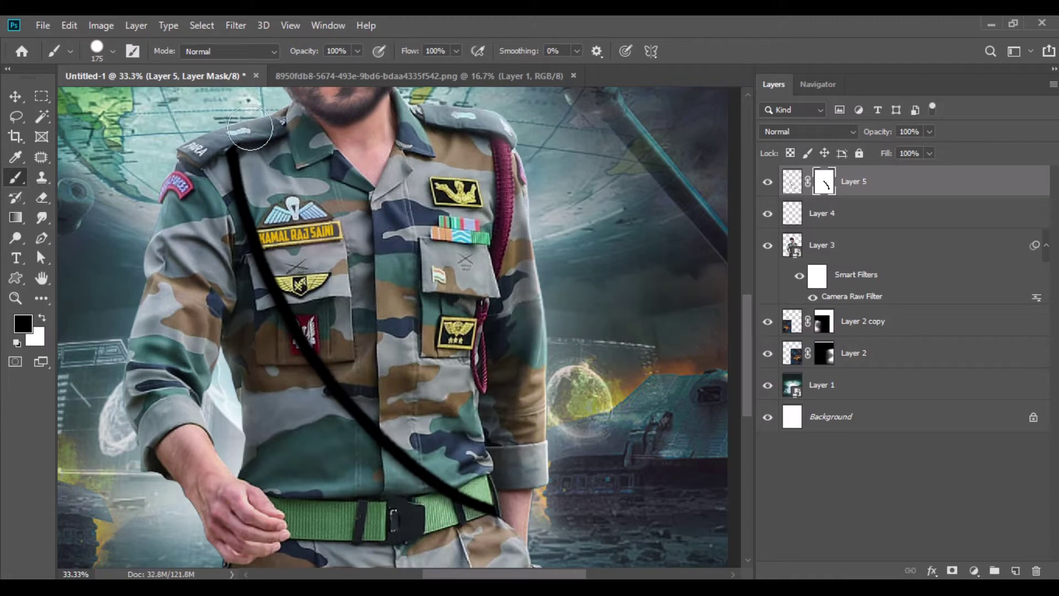
key("v")
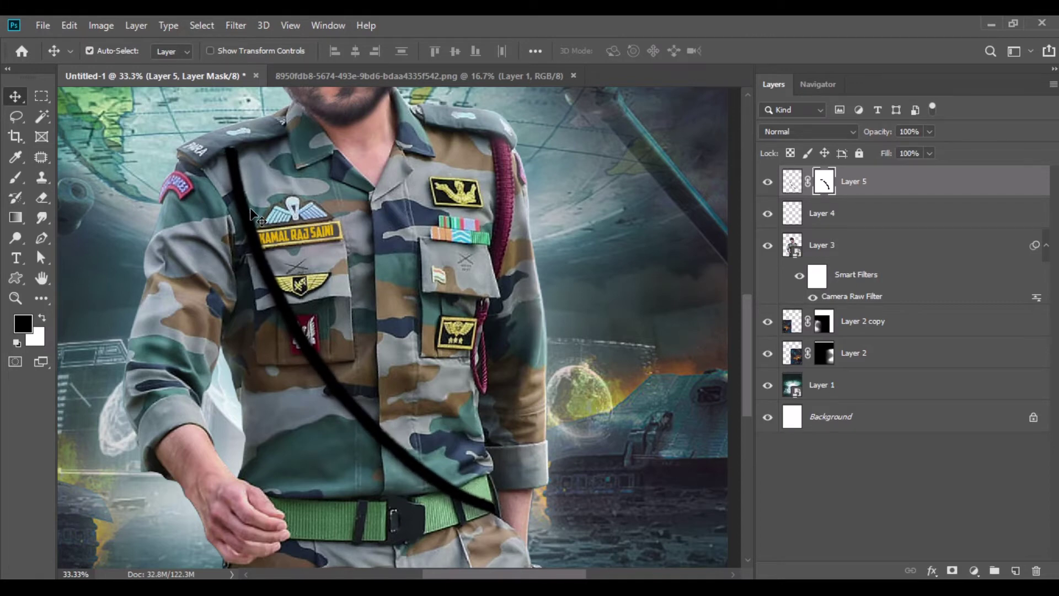
key("ctrl+minus")
key("ctrl+minus")
key("ctrl+minus")
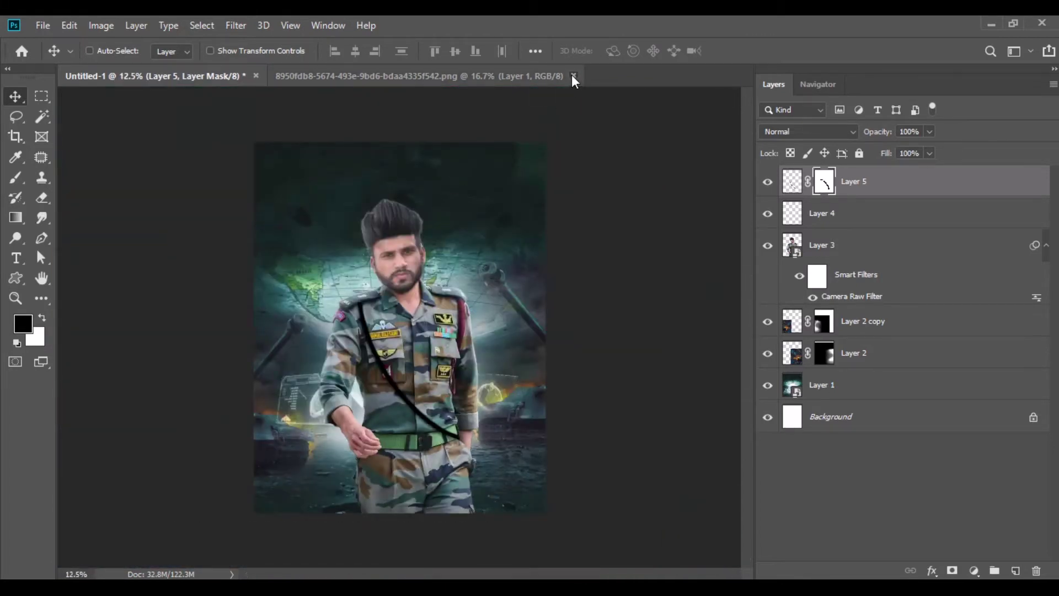
Step: Add the Akm rifle to the poster as a smart object layer below the soldier
left_click(574, 76)
left_click(402, 539)
mouse_move(428, 201)
left_mouse_down()
mouse_move(462, 264)
mouse_move(454, 65)
left_mouse_up()
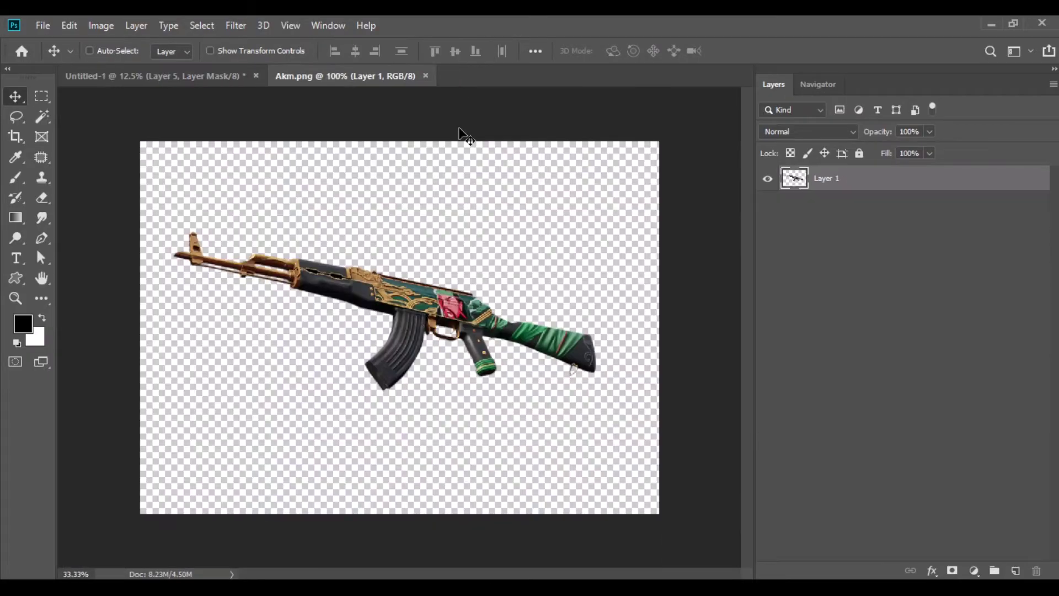
key("x")
left_click(230, 75)
left_click_drag(229, 71, 375, 343)
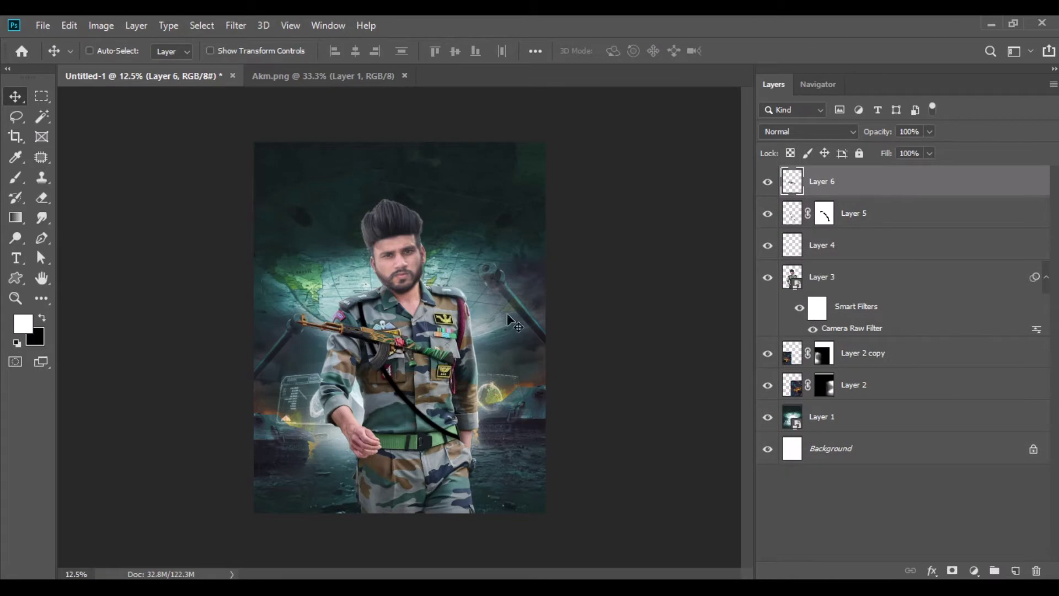
right_click(820, 185)
left_click(846, 230)
left_click_drag(836, 185, 833, 334)
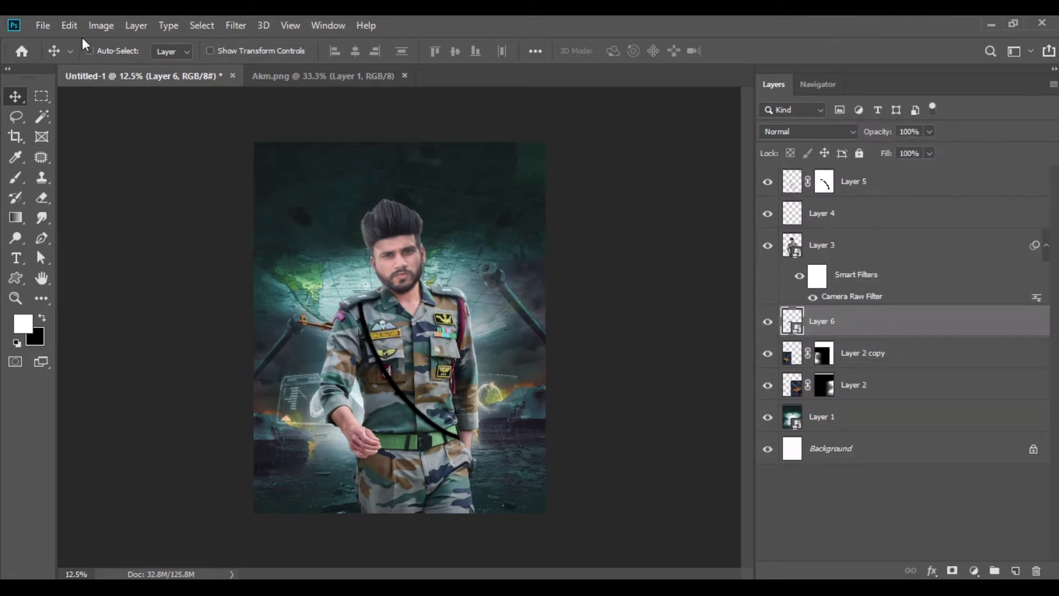
Step: Free-transform the rifle, enlarging it to 171% and rotating it to about 47.6°
left_click(69, 25)
left_click(157, 359)
left_click_drag(515, 315, 496, 414)
left_click_drag(350, 56, 395, 55)
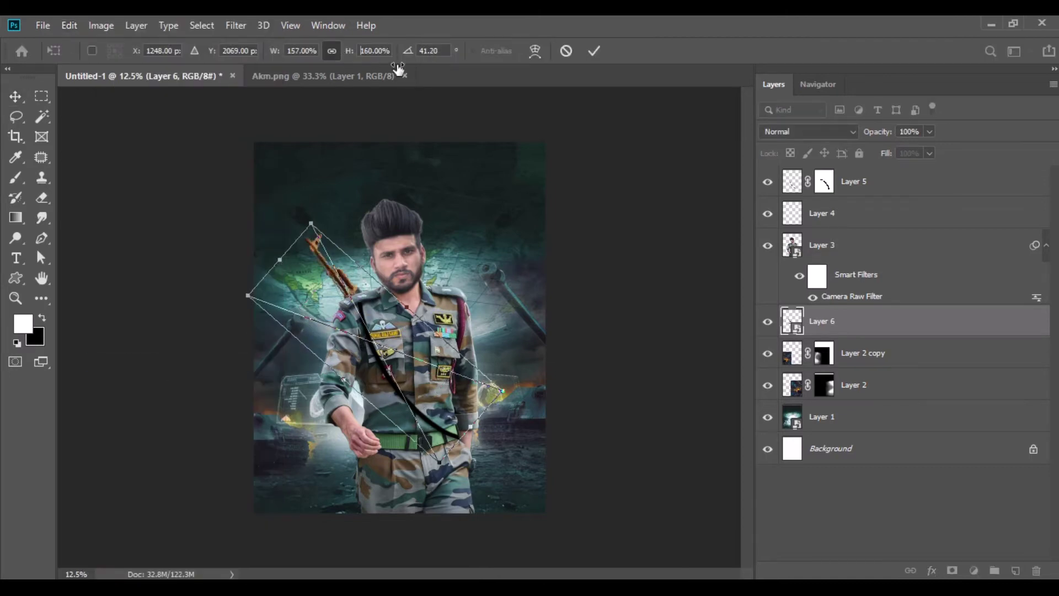
left_click_drag(511, 347, 544, 334)
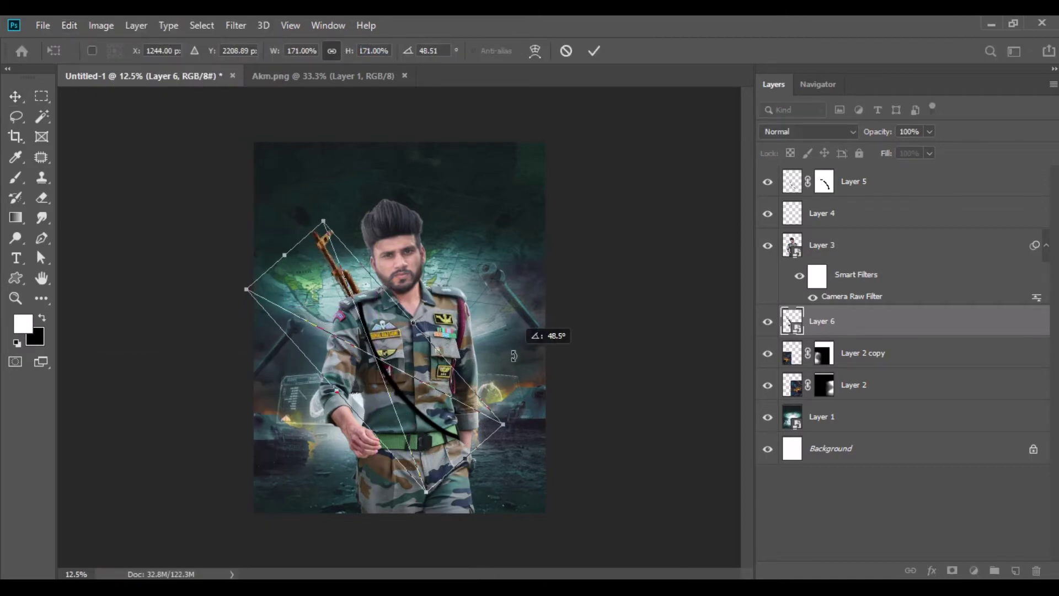
left_click_drag(396, 385, 399, 394)
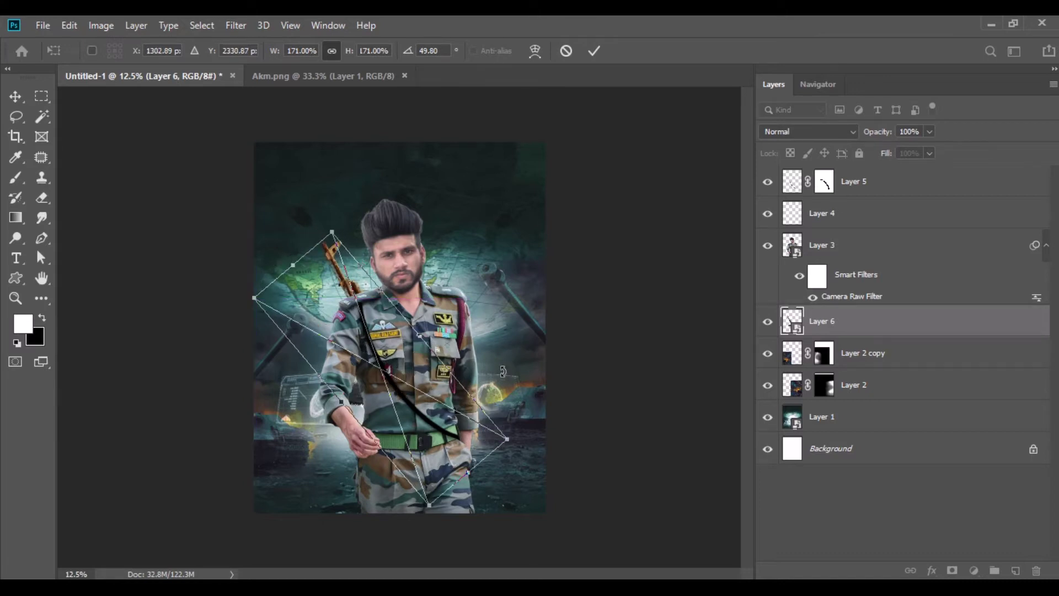
left_click_drag(502, 371, 502, 368)
Step: Flip the rifle vertically, set it upright behind the shoulder, and load the soldier's outline
right_click(405, 380)
left_click(449, 569)
left_click_drag(489, 267, 292, 159)
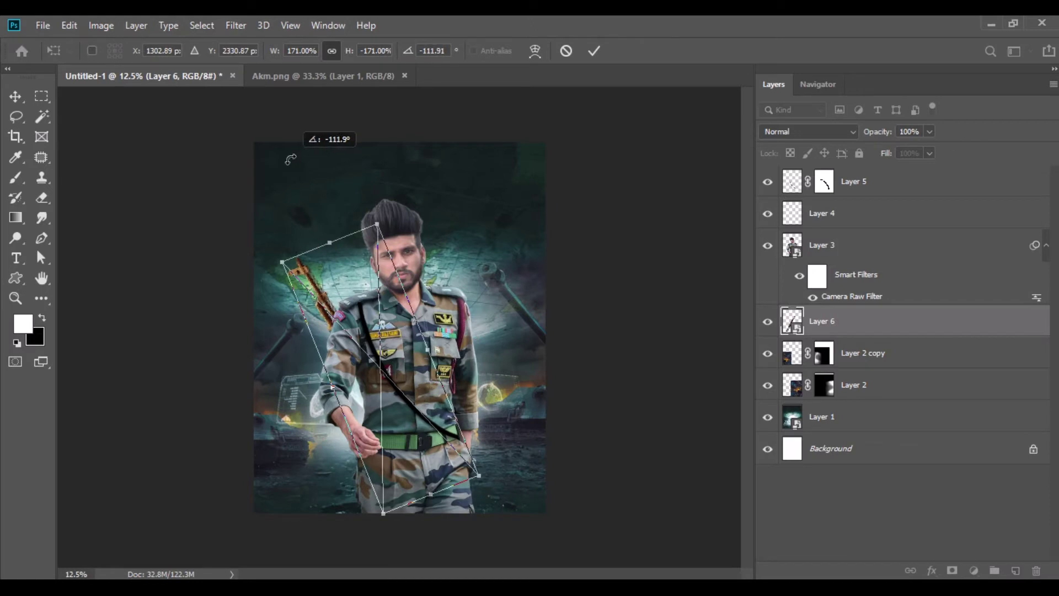
left_click_drag(385, 328, 400, 343)
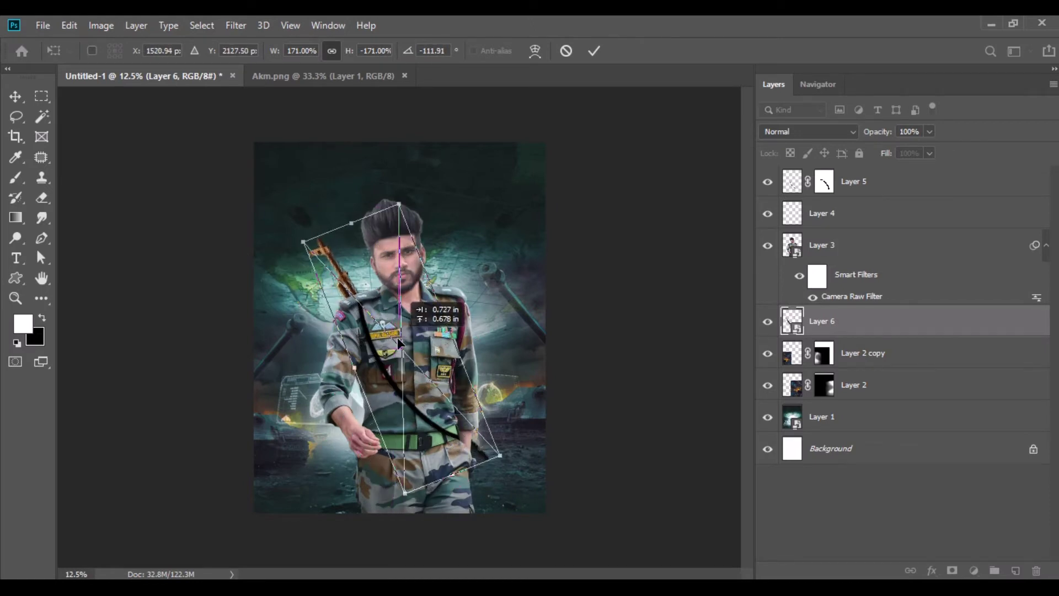
left_click(15, 97)
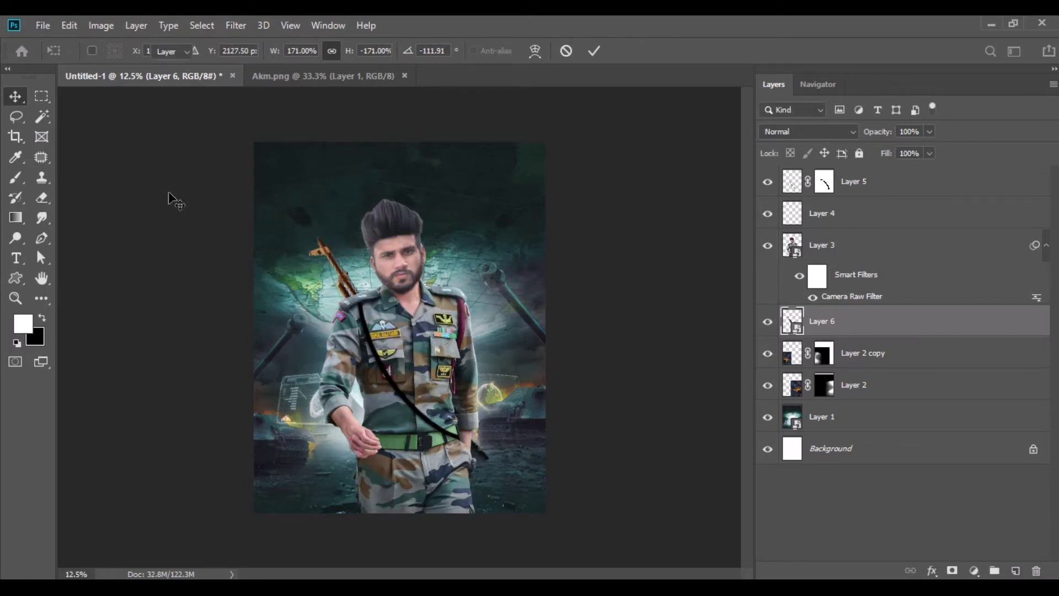
left_click_drag(346, 299, 346, 299)
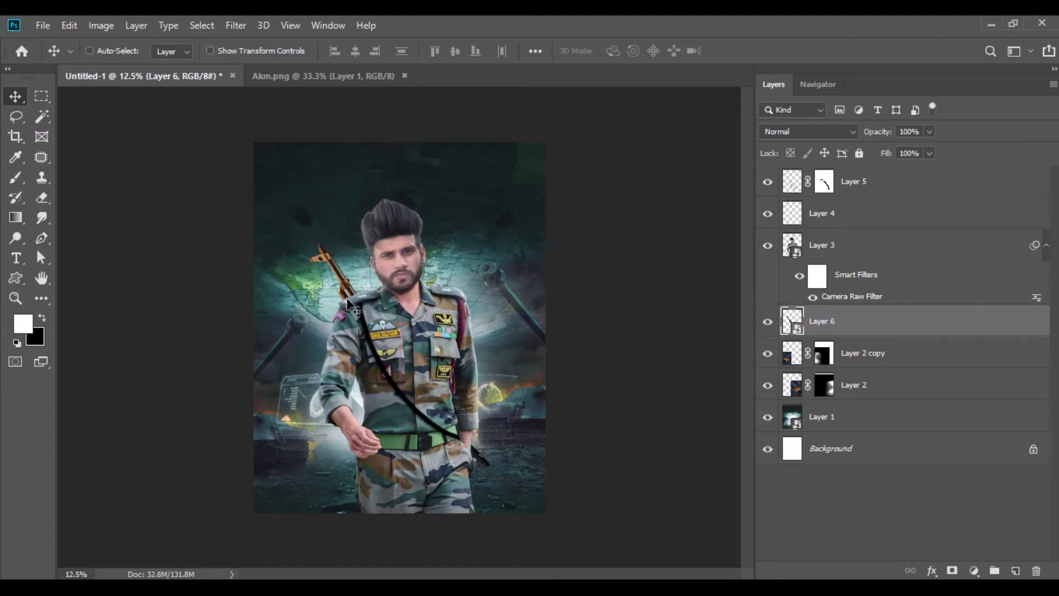
key("Right")
key("Right")
key("Right")
key("Right")
key("Right")
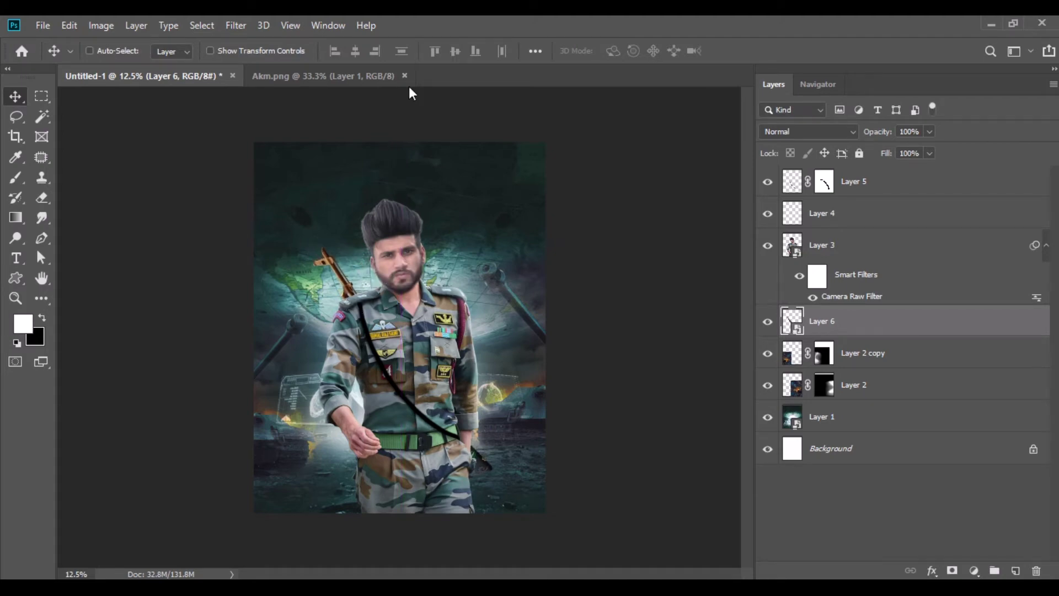
left_click(404, 76)
left_click(792, 245, "ctrl")
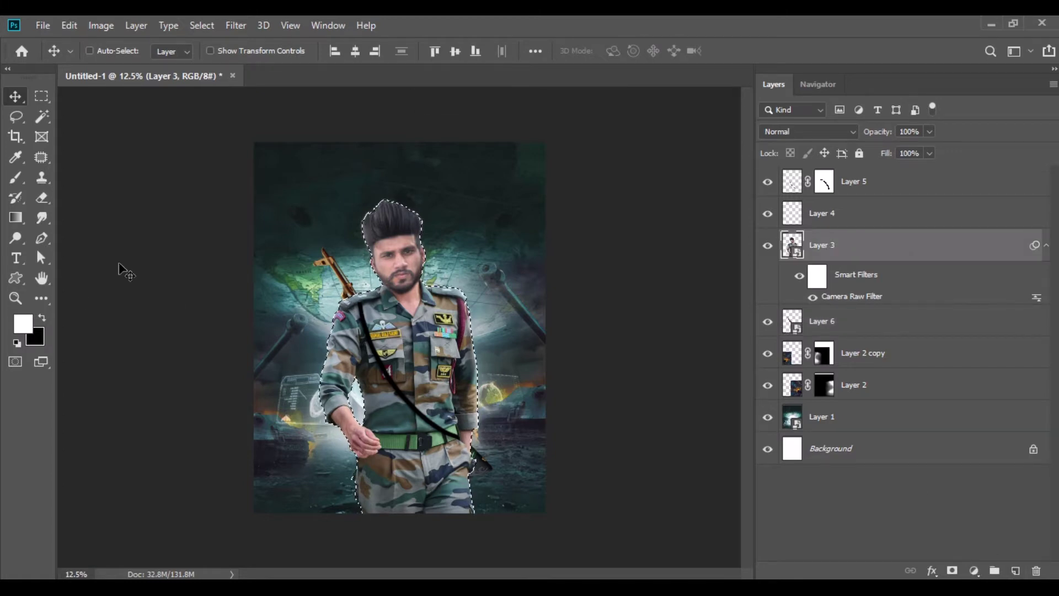
Step: Add a black-to-transparent Gradient Fill layer over the soldier's selection
key("x")
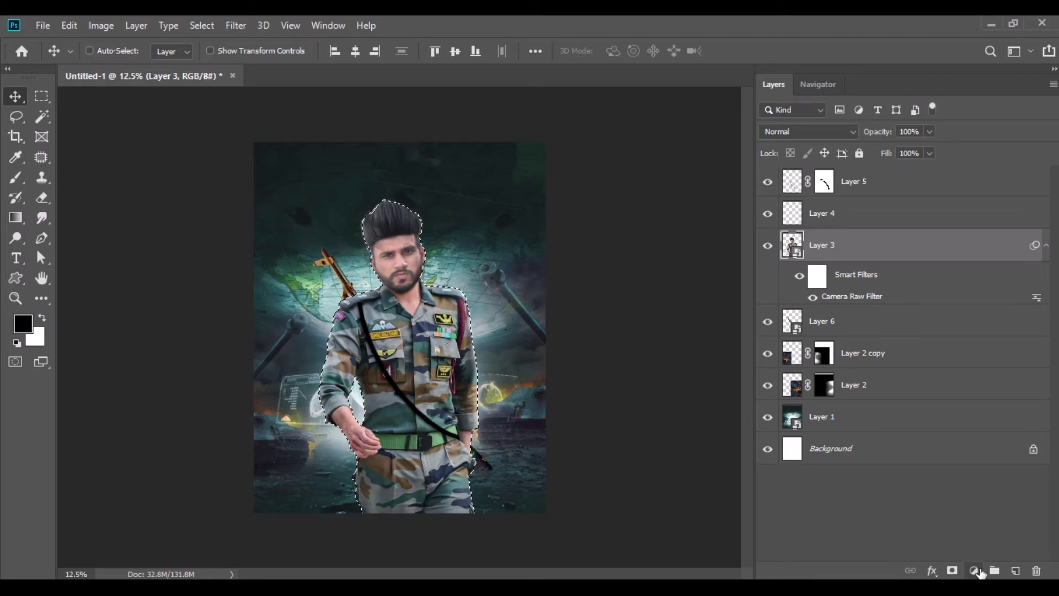
left_click(974, 571)
left_click(975, 310)
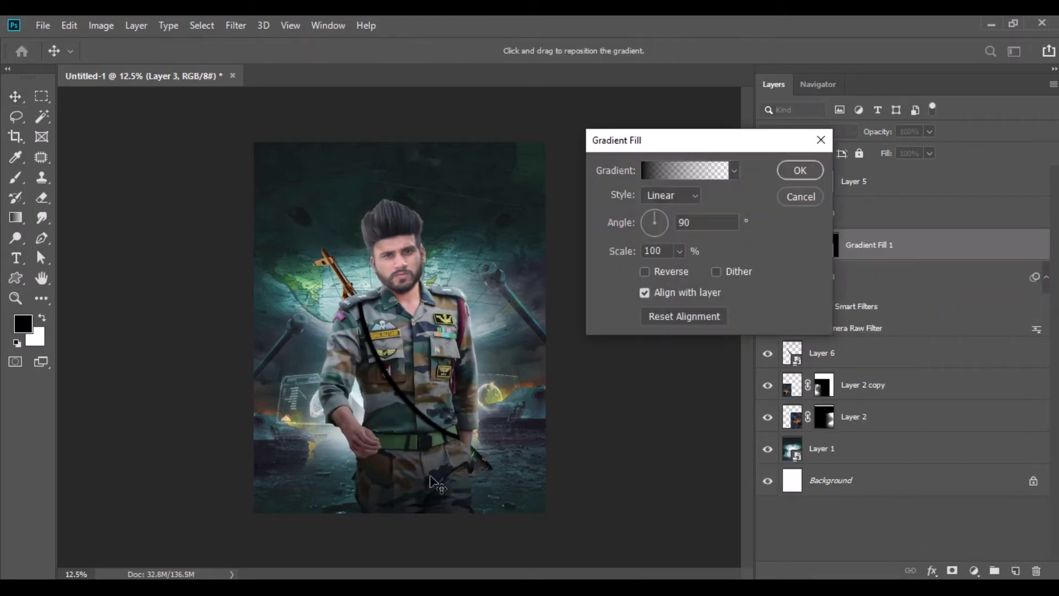
left_click(801, 170)
left_click(768, 246)
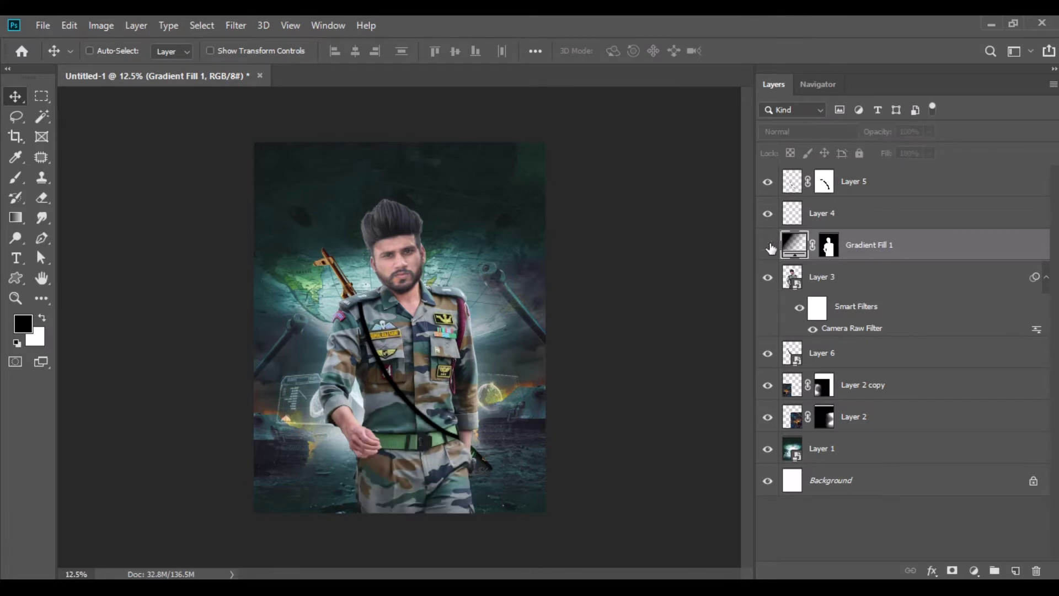
Step: Paint the gradient away near the soldier's hand with a soft black brush on its mask
left_click(826, 248)
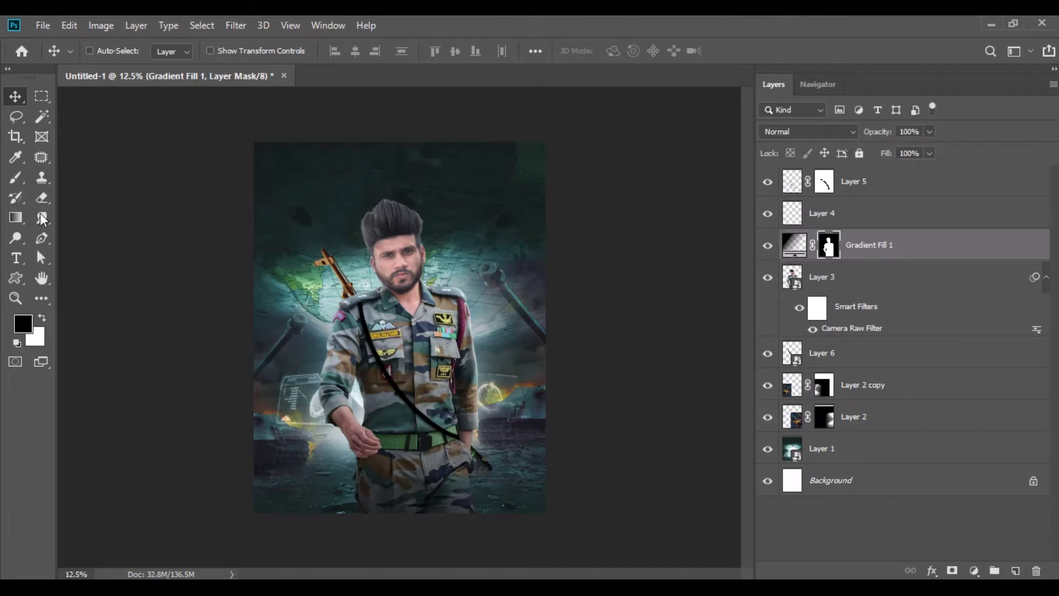
left_click(17, 179)
key("shift+bracketleft")
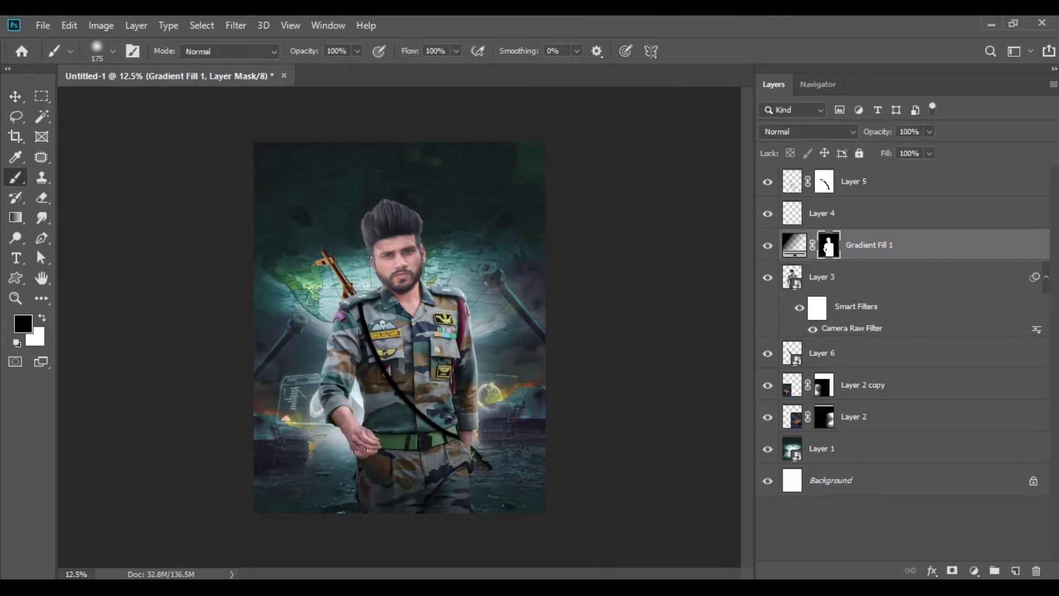
mouse_move(371, 389)
left_mouse_down()
mouse_move(469, 432)
mouse_move(382, 439)
left_mouse_up()
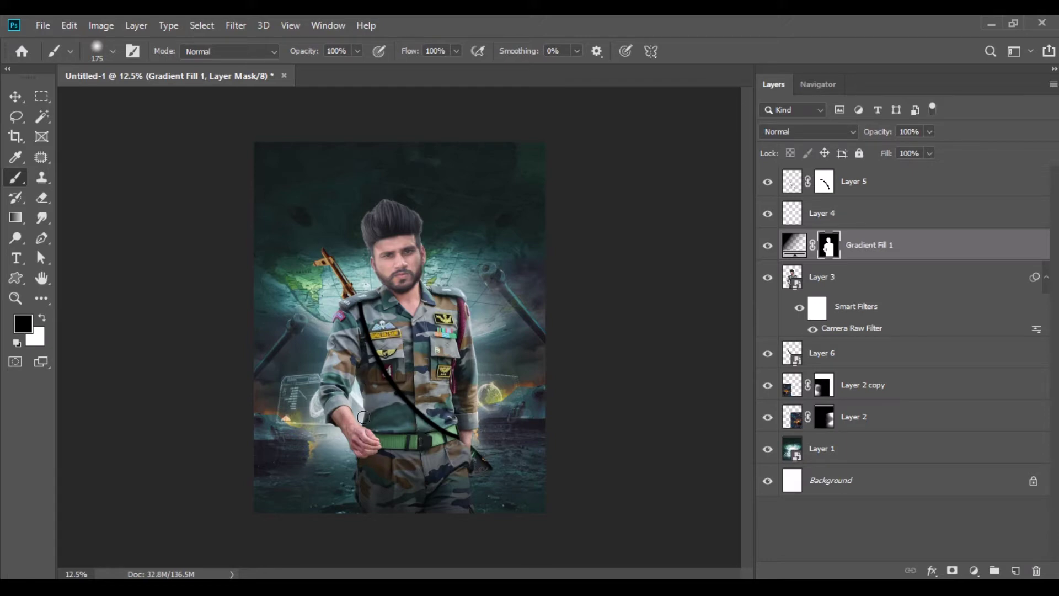
left_click(9, 98)
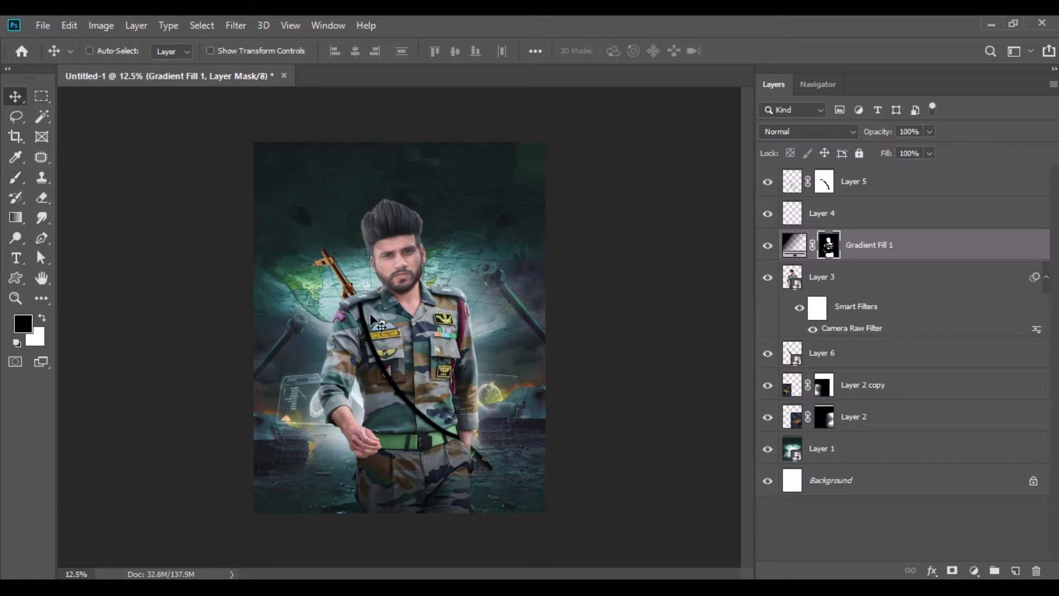
left_click(797, 283)
Step: Add a Brightness/Contrast adjustment with brightness -52 and contrast 15
left_click(973, 570)
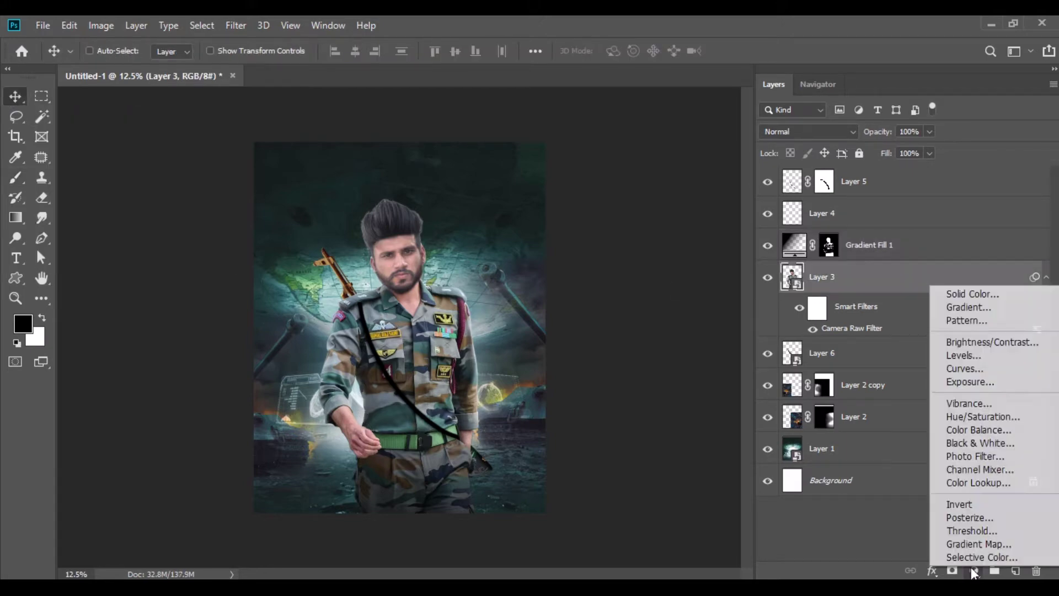
left_click(979, 339)
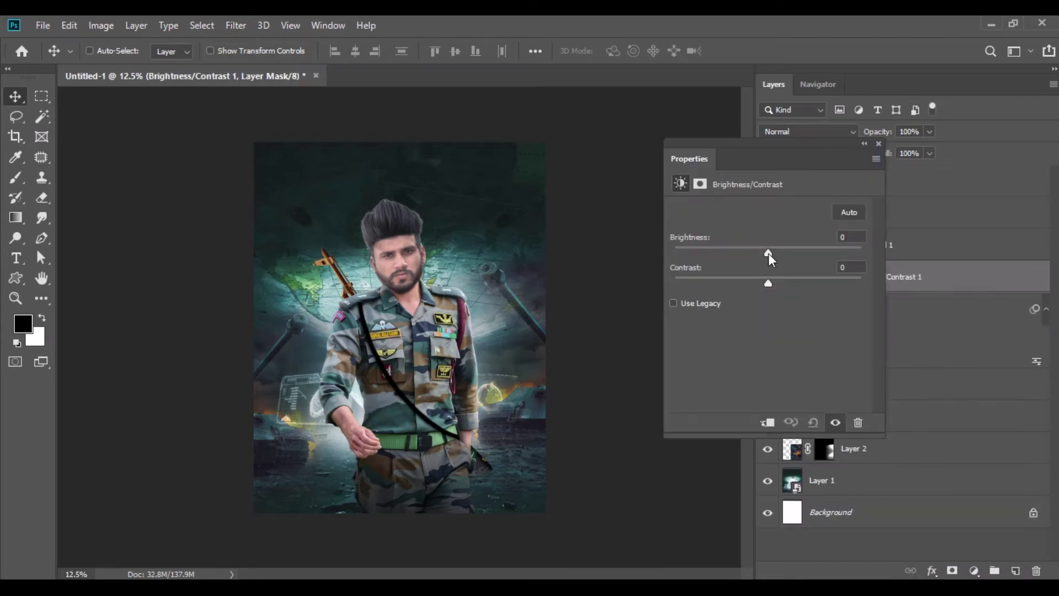
left_click_drag(768, 253, 750, 252)
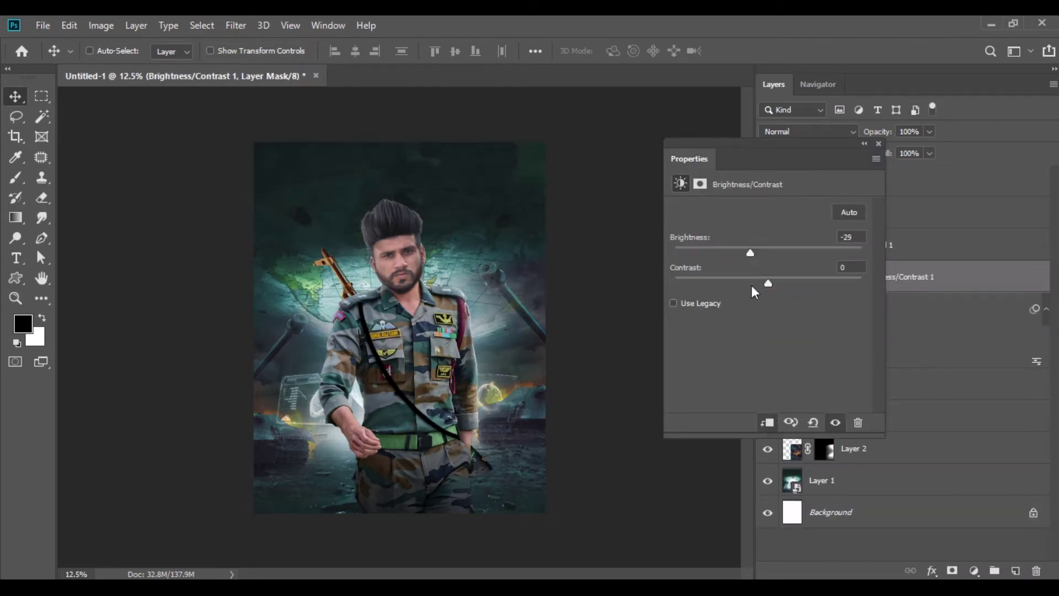
left_click_drag(749, 252, 736, 252)
left_click_drag(768, 283, 782, 282)
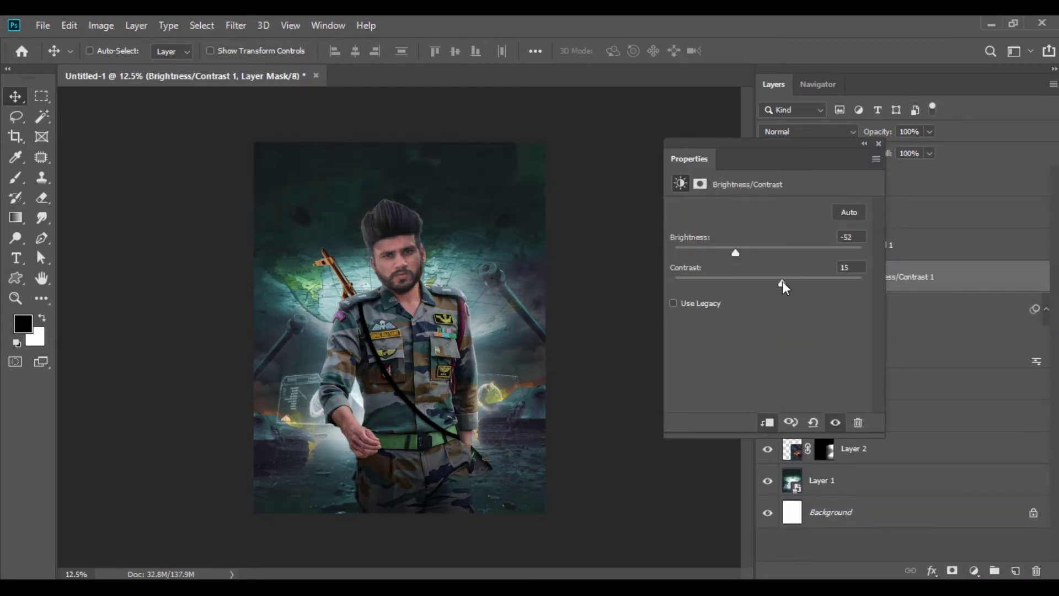
left_click(878, 143)
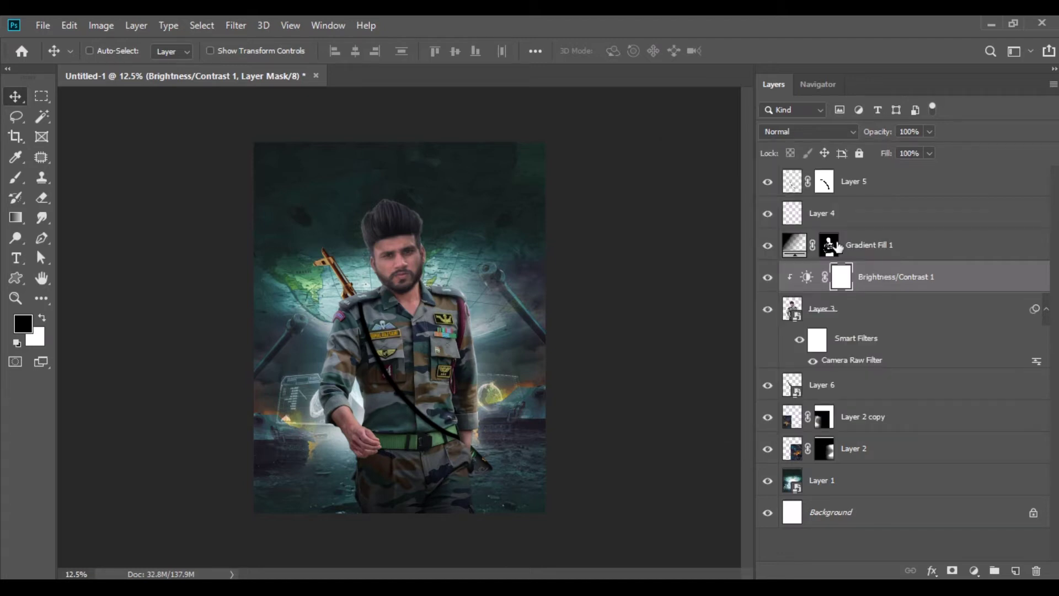
Step: Fill the Brightness/Contrast mask with black to hide the adjustment
left_click(68, 25)
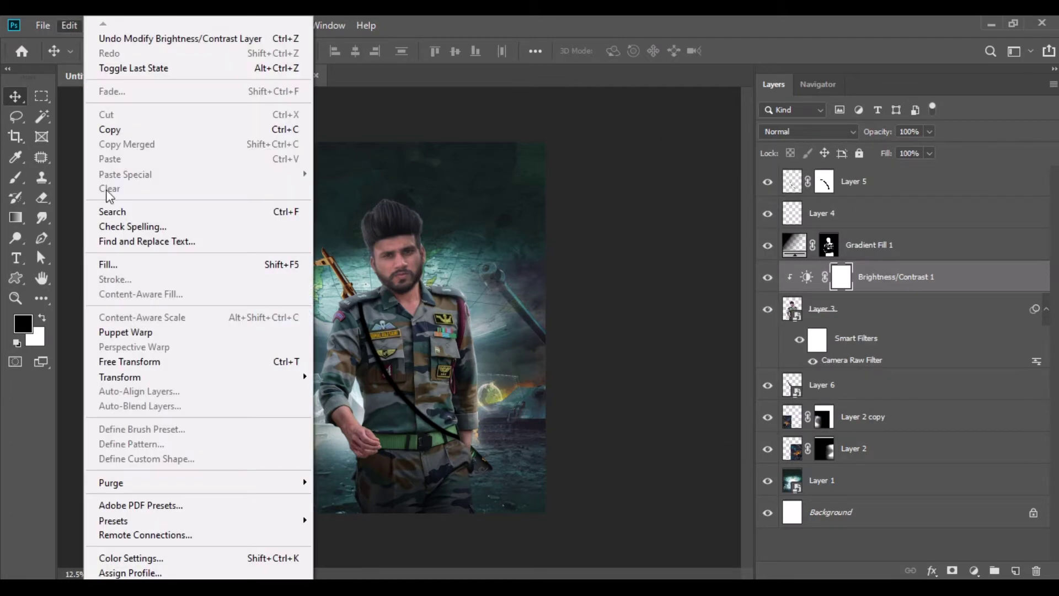
left_click(118, 260)
left_click(514, 157)
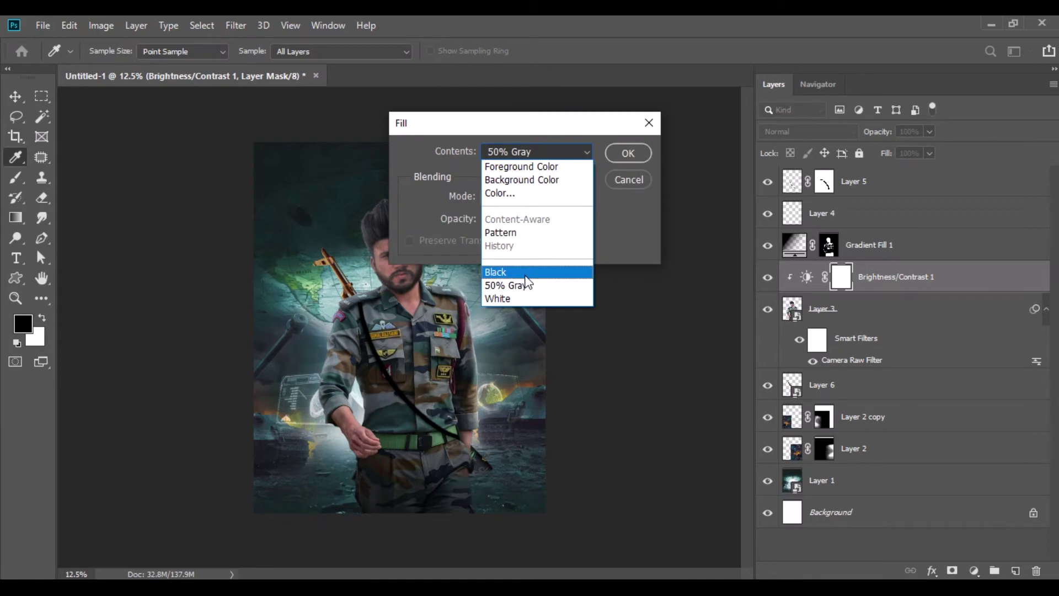
left_click(525, 272)
left_click(628, 154)
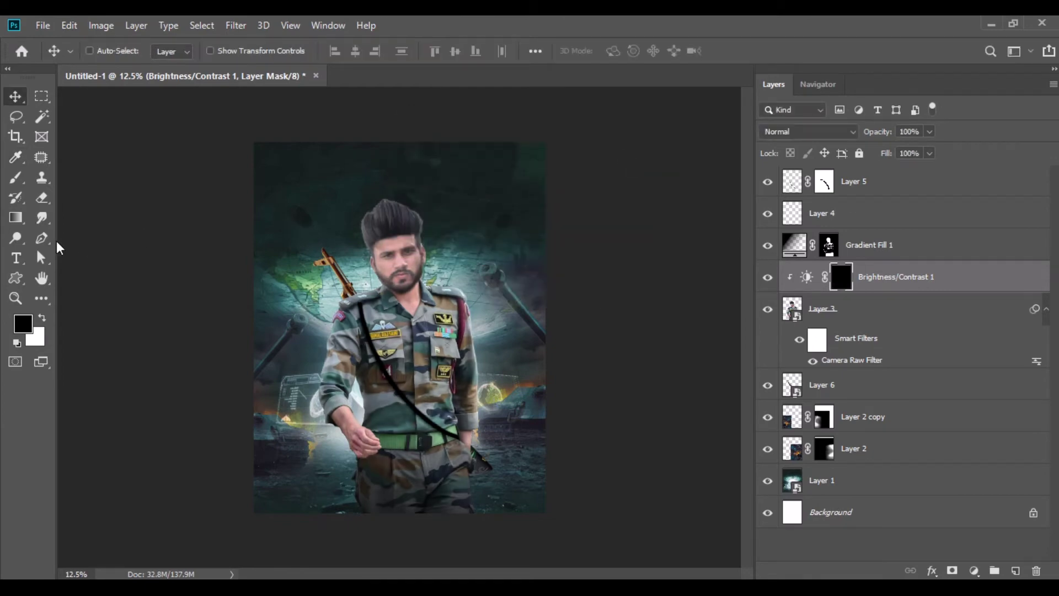
left_click(15, 178)
Step: Paint white with a size-500 brush to reveal the darkening on the uniform
left_click(42, 318)
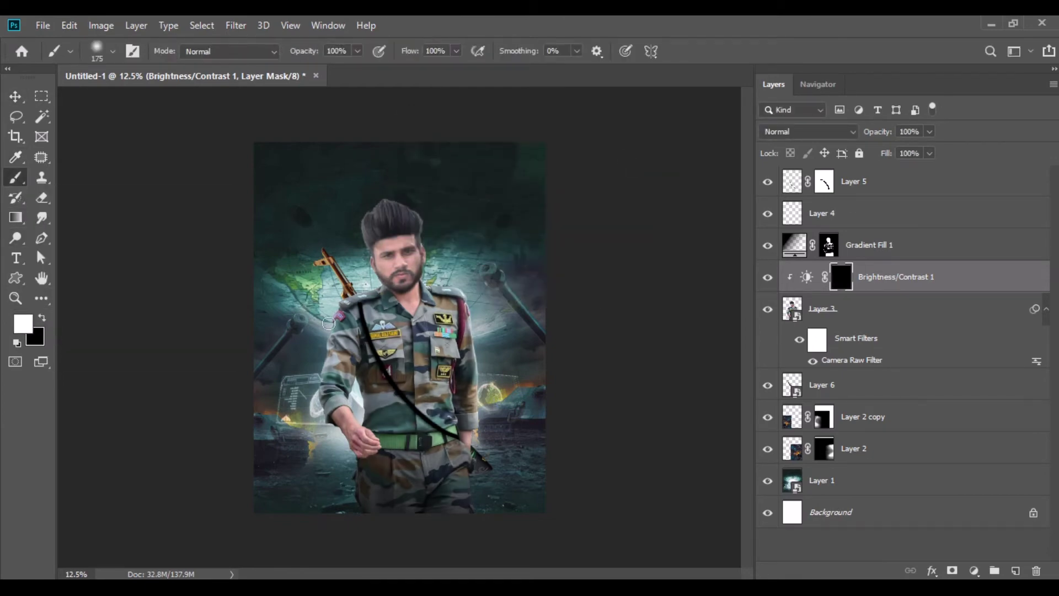
key("ctrl+plus")
key("bracketright")
key("bracketright")
key("bracketright")
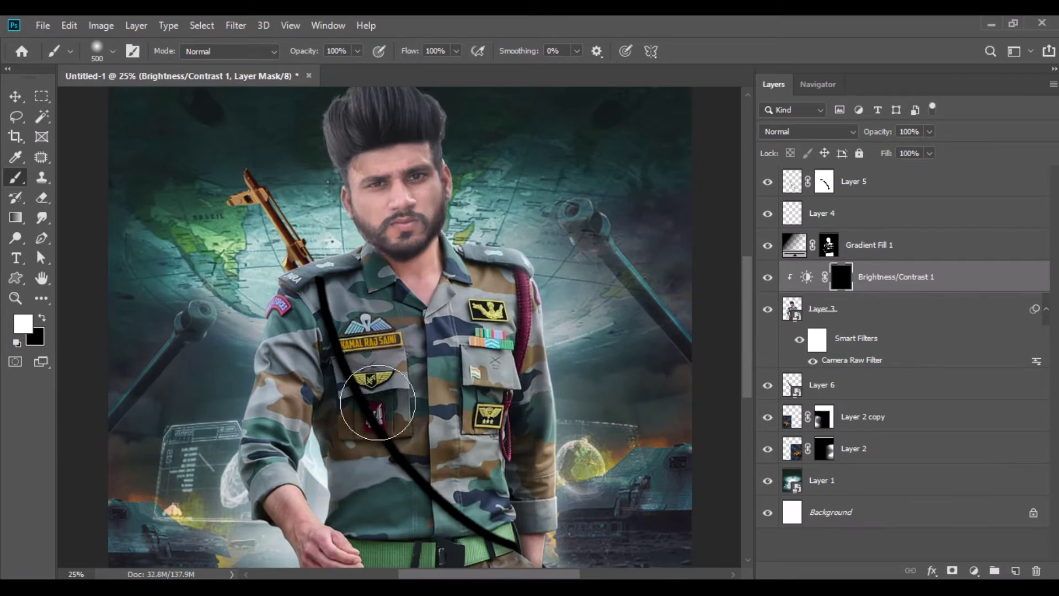
mouse_move(447, 506)
left_mouse_down()
mouse_move(470, 333)
mouse_move(361, 414)
mouse_move(314, 377)
mouse_move(303, 430)
mouse_move(367, 307)
mouse_move(474, 293)
mouse_move(432, 521)
mouse_move(486, 540)
left_mouse_up()
left_click_drag(745, 343, 744, 362)
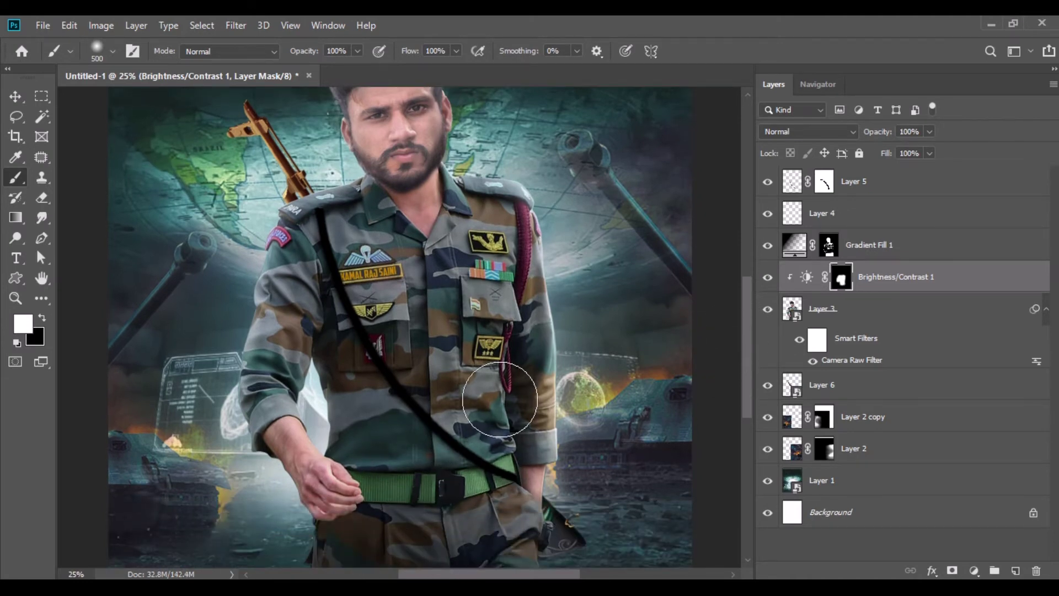
left_click_drag(747, 336, 748, 373)
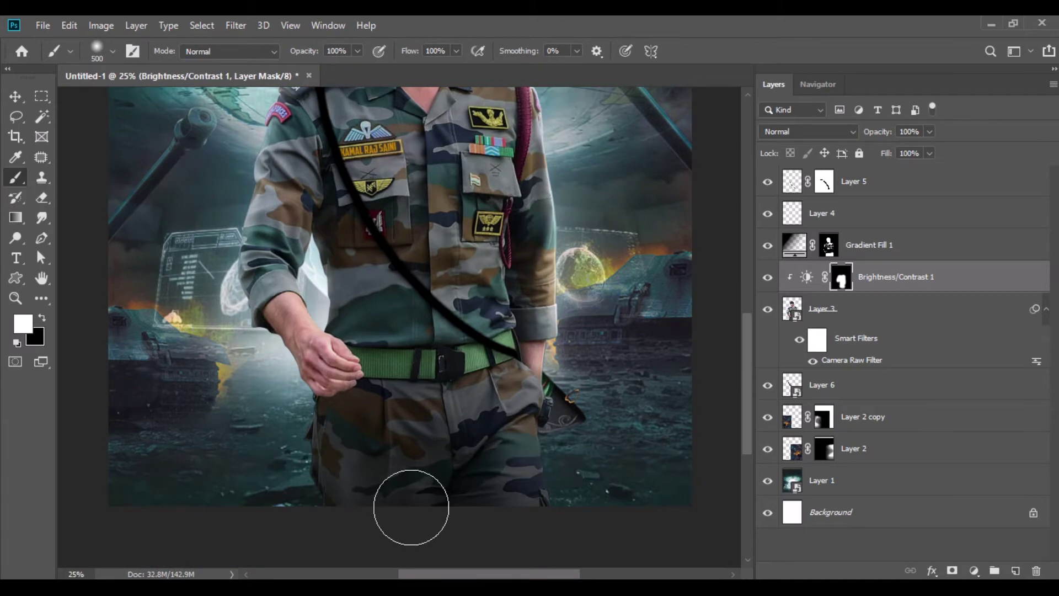
left_click_drag(745, 425, 747, 353)
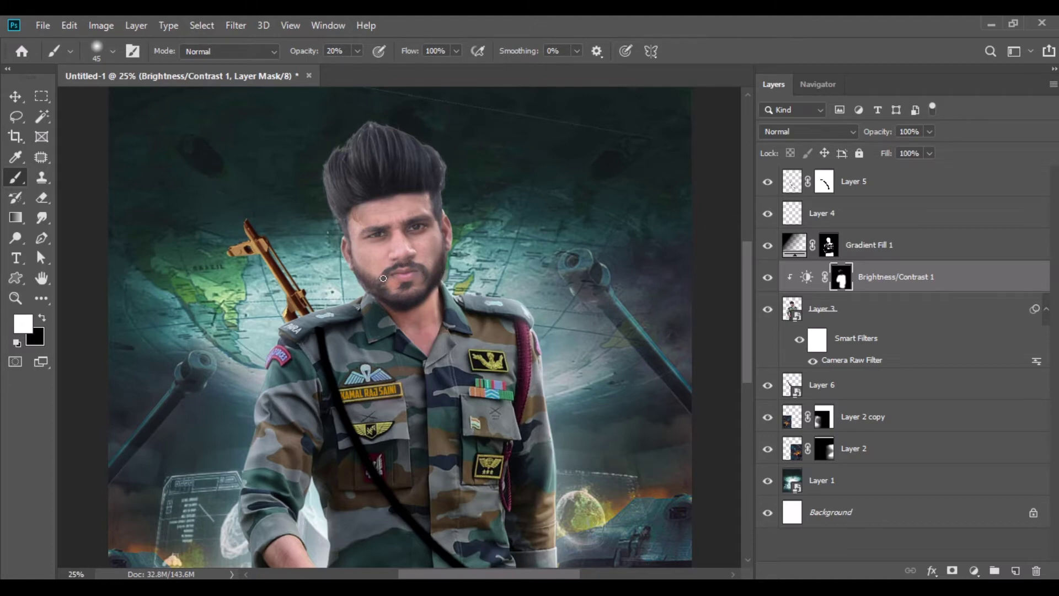
scroll(386, 292, "down", 2)
scroll(386, 292, "down", 1)
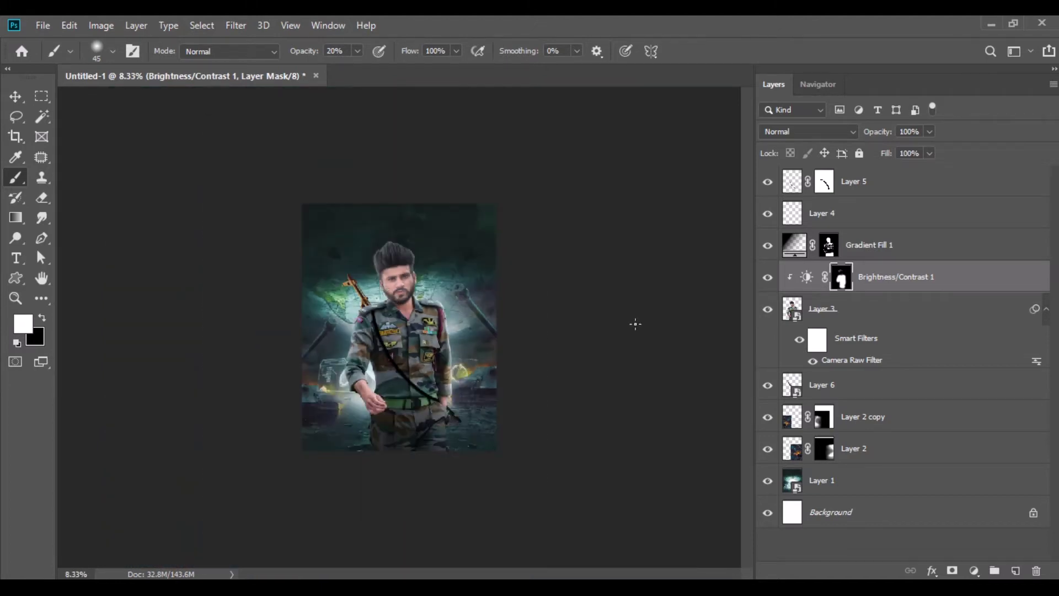
Step: Set the Brightness/Contrast layer's fill to 70%
left_click(772, 287)
type("70")
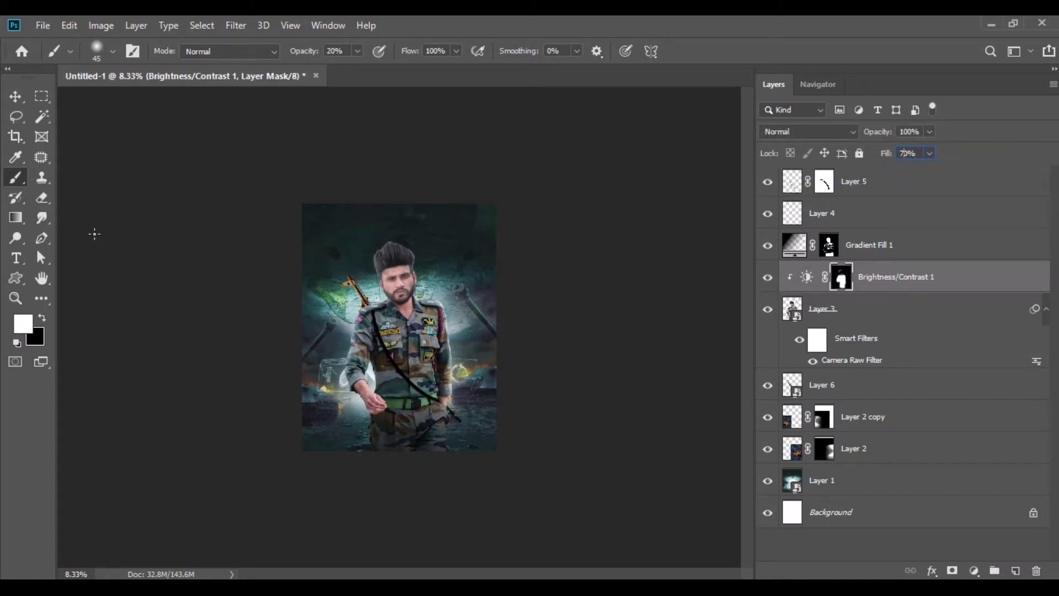
left_click(15, 97)
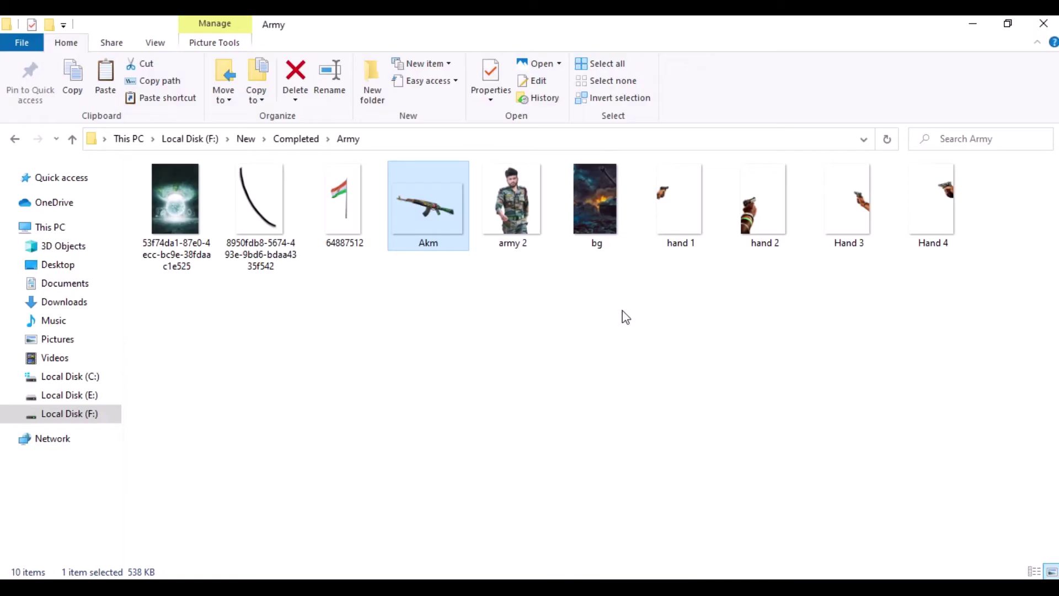
left_click_drag(681, 199, 412, 71)
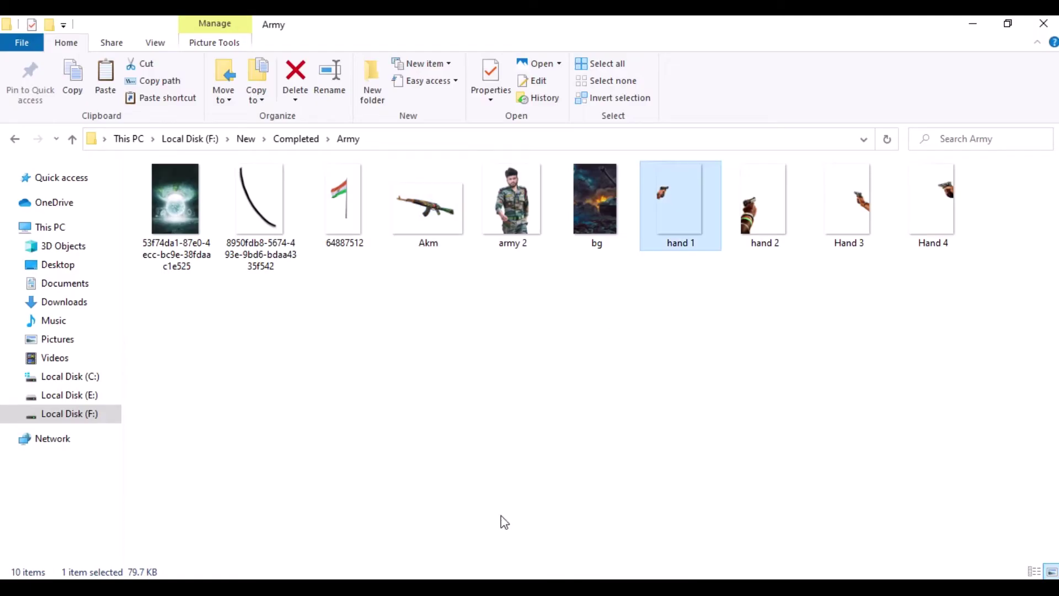
Step: Place the hand 1 pistol hand as Layer 7, scaled to 230% at the left edge
left_click_drag(349, 334, 261, 180)
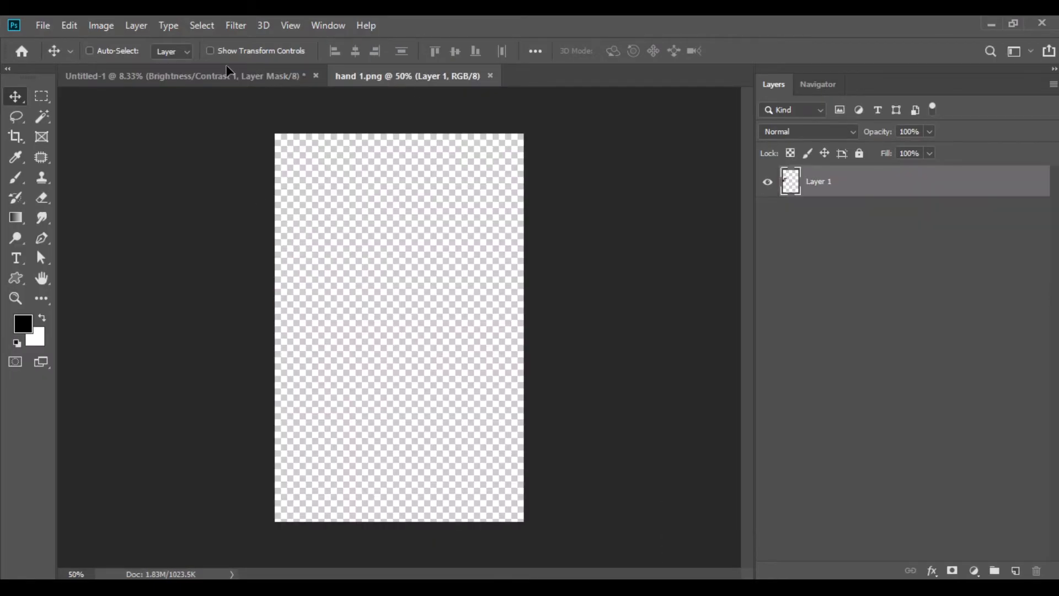
left_click_drag(317, 350, 318, 353)
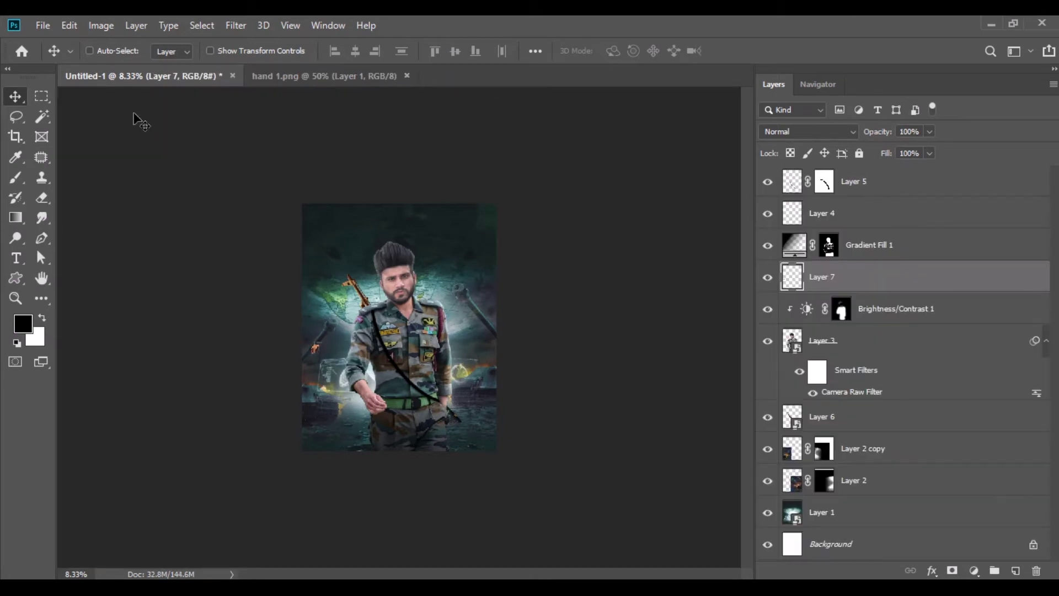
left_click(69, 26)
left_click(142, 360)
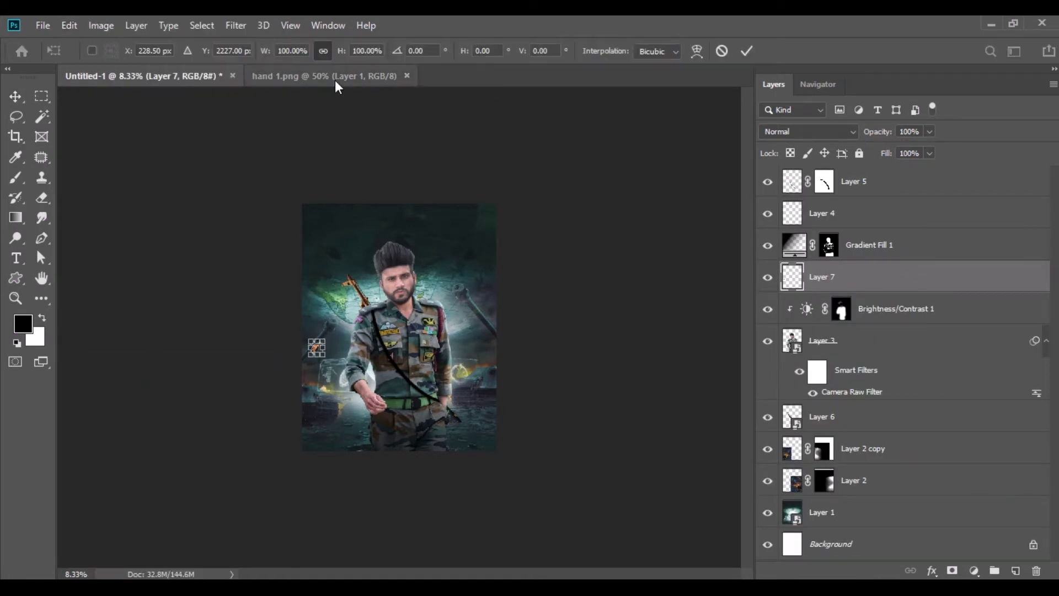
mouse_move(338, 52)
left_mouse_down()
mouse_move(386, 52)
mouse_move(353, 55)
left_mouse_up()
key("ctrl+plus")
key("ctrl+plus")
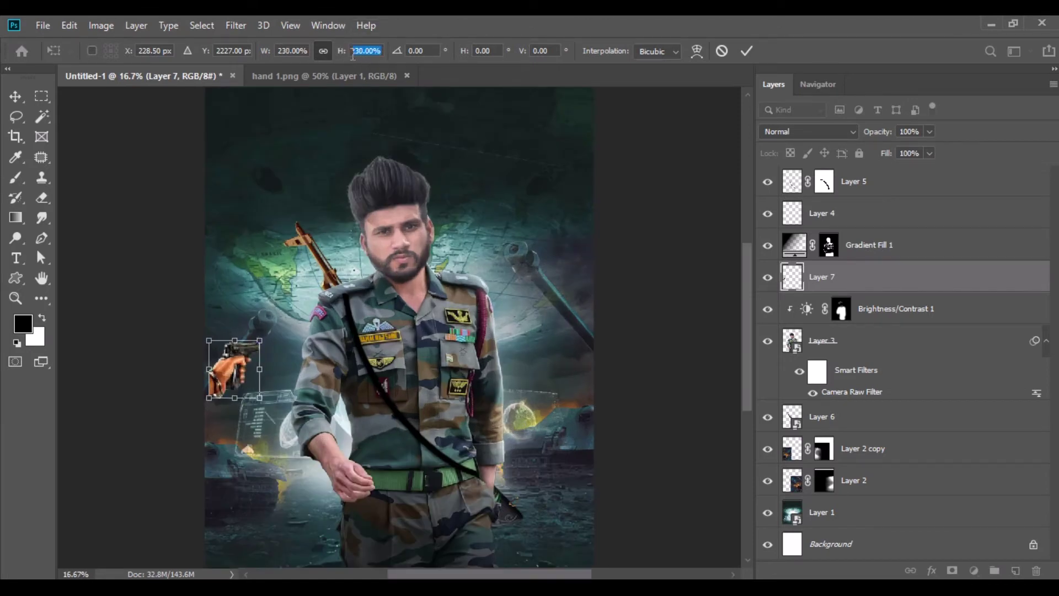
left_click_drag(249, 366, 223, 372)
left_click(16, 96)
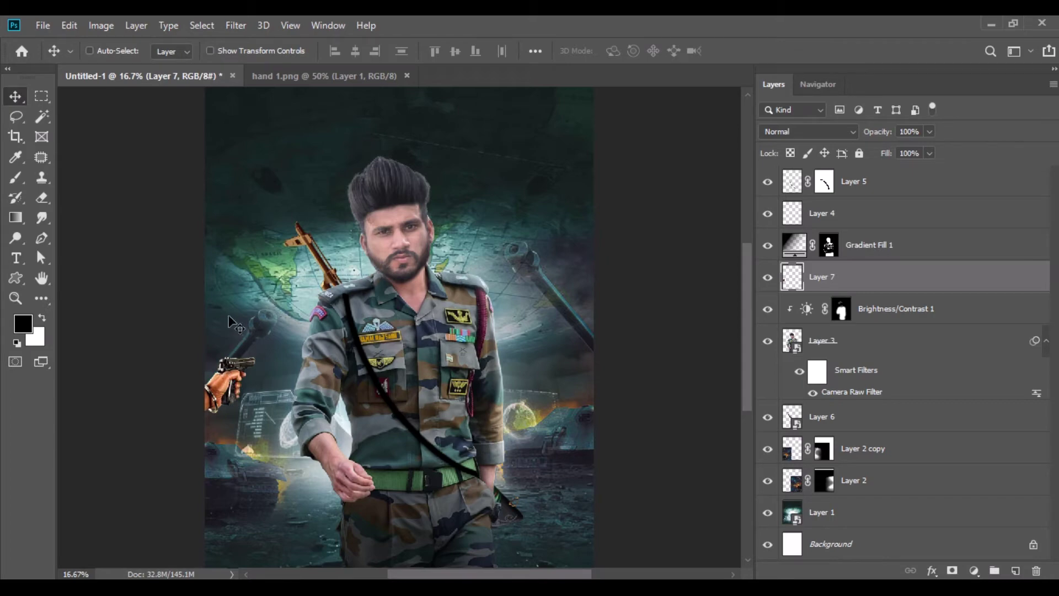
left_click(99, 29)
mouse_move(125, 66)
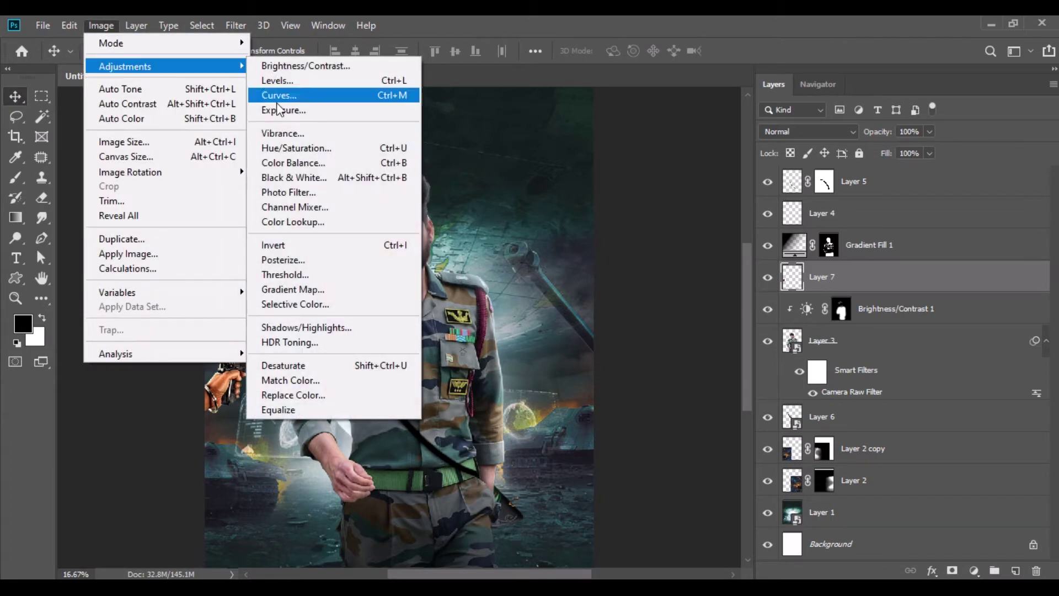
Step: Lower the left hand's saturation with a Hue/Saturation adjustment
left_click(303, 153)
left_click_drag(806, 310, 779, 310)
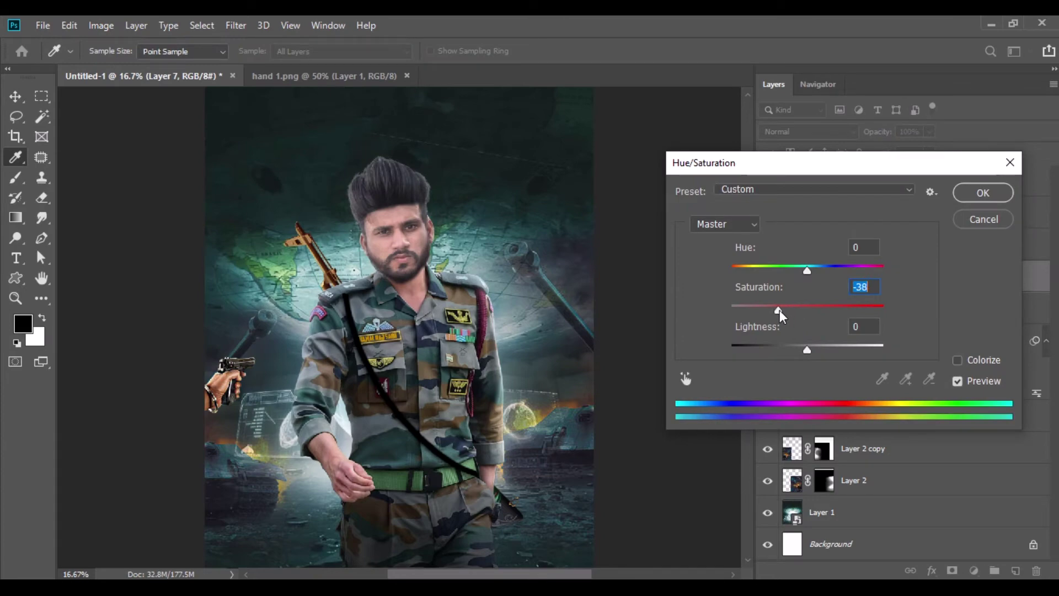
left_click(982, 192)
key("v")
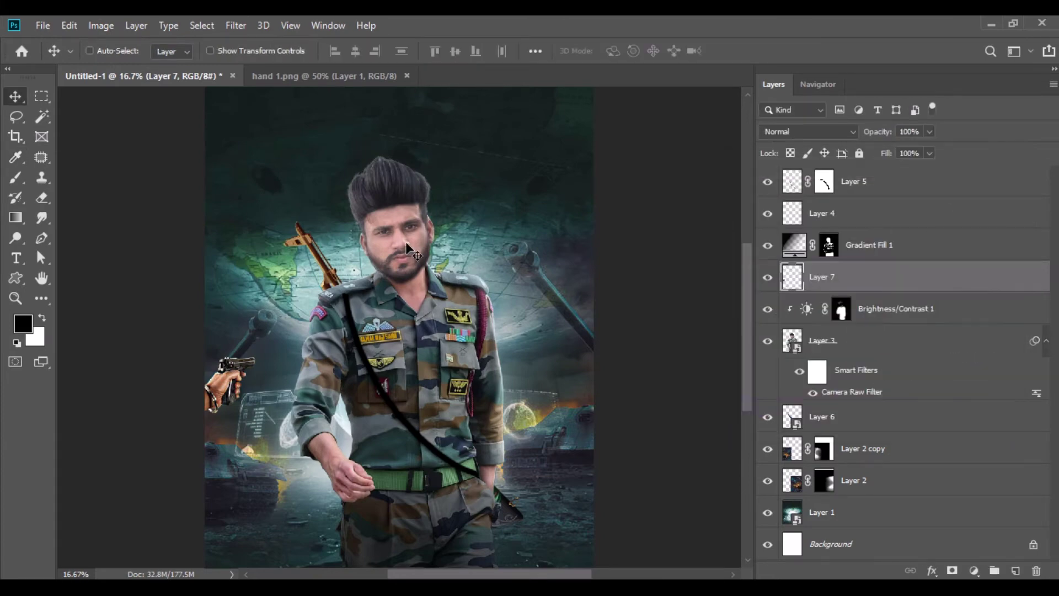
mouse_move(125, 66)
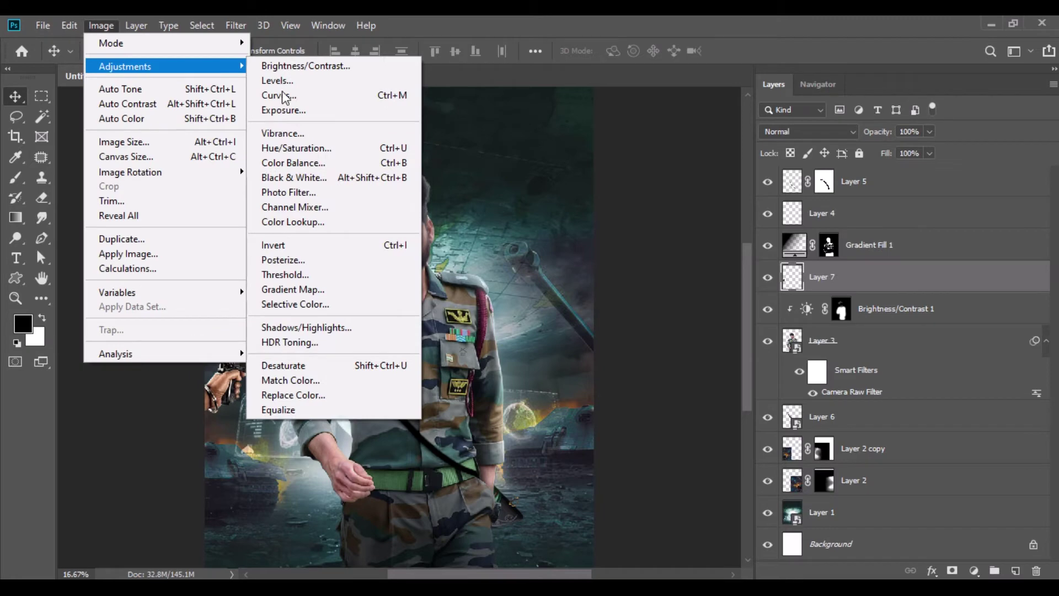
Step: Shift the hand's midtones toward magenta (-22, -10, -6) and close hand 1.png
left_click(304, 161)
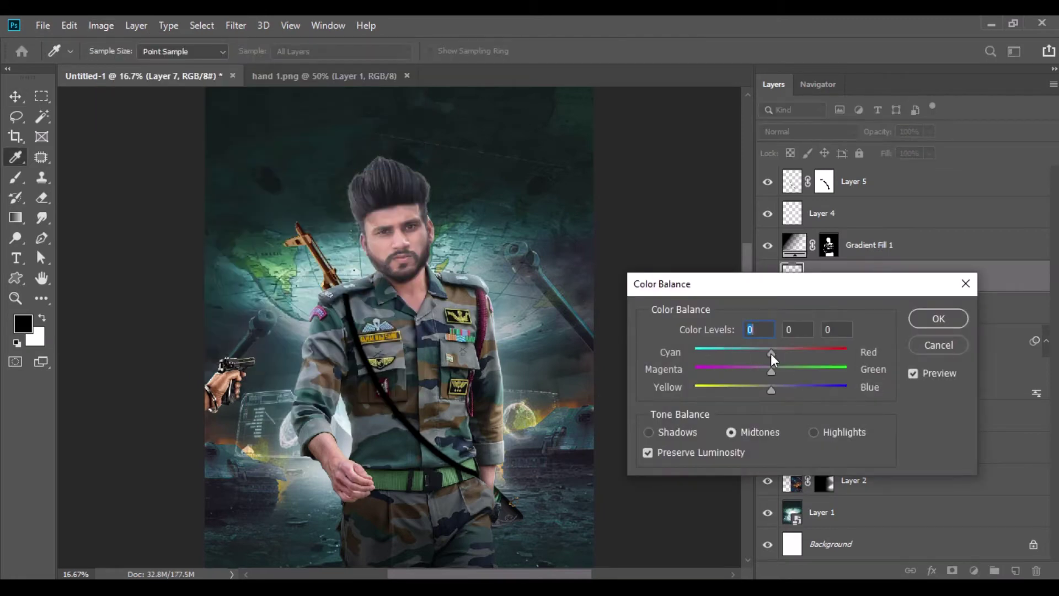
left_click_drag(771, 371, 766, 388)
left_click(918, 320)
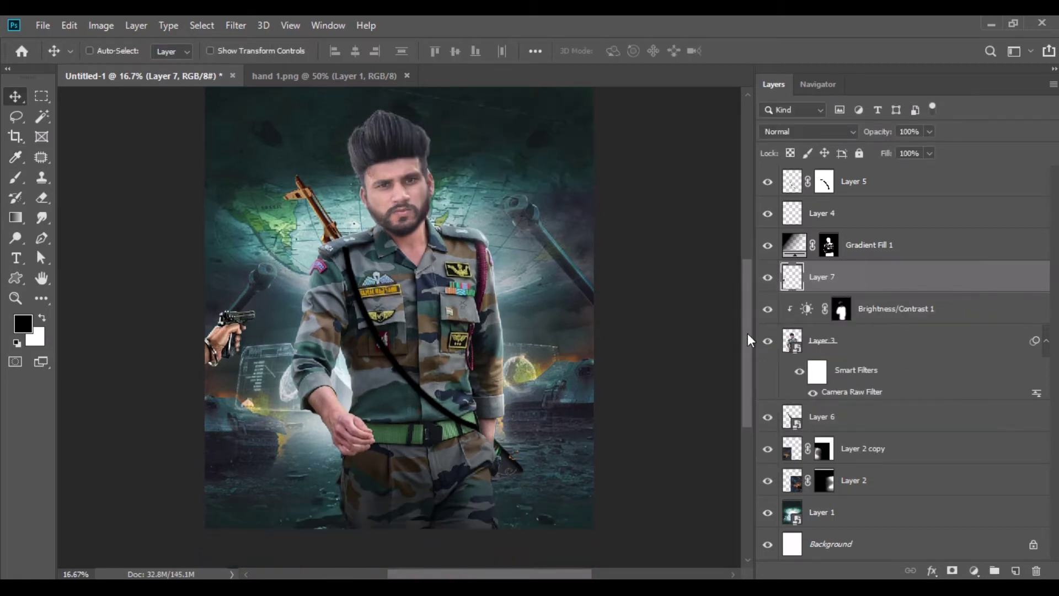
left_click(407, 76)
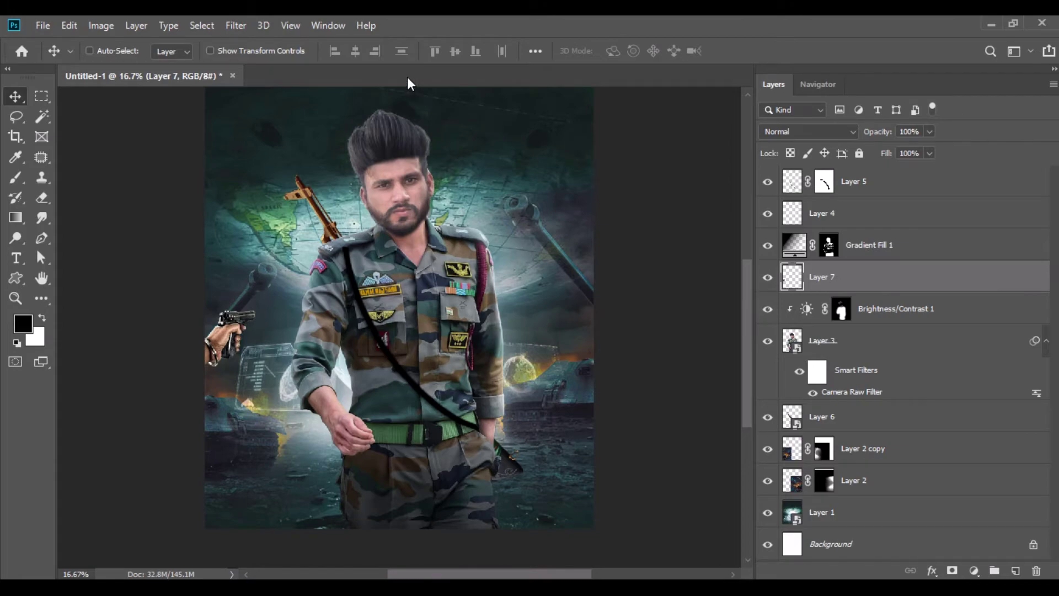
Step: Place hand 2 as Layer 8, proportionally scaled to 132% in the bottom-left corner
key("alt+Tab")
mouse_move(764, 209)
left_mouse_down()
mouse_move(556, 441)
mouse_move(445, 77)
left_mouse_up()
mouse_move(284, 309)
left_mouse_down()
mouse_move(193, 83)
mouse_move(244, 464)
left_mouse_up()
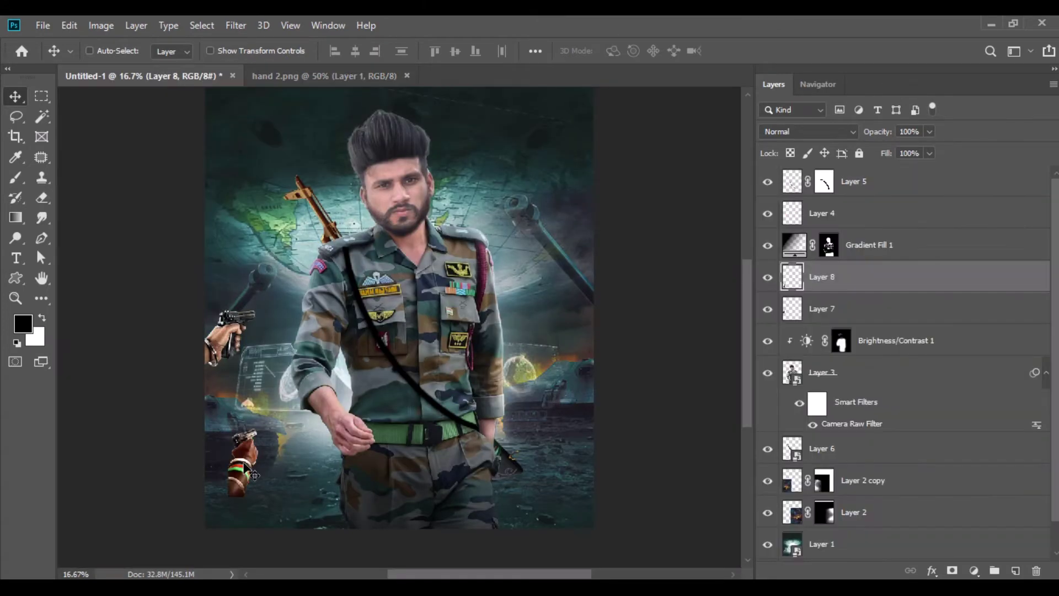
left_click(69, 26)
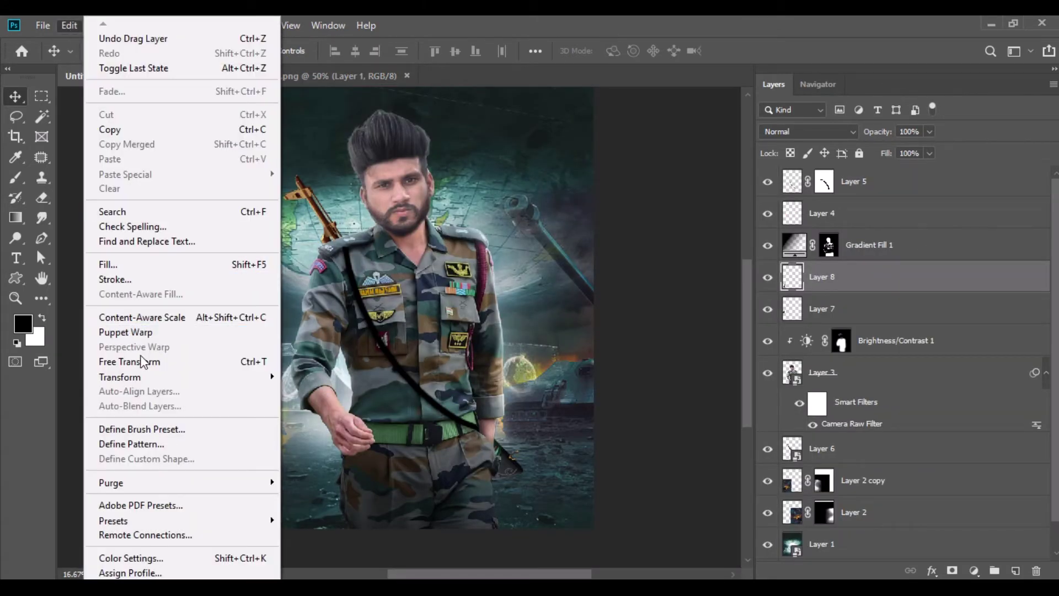
left_click(140, 357)
left_click(340, 55)
left_click_drag(228, 427, 213, 405)
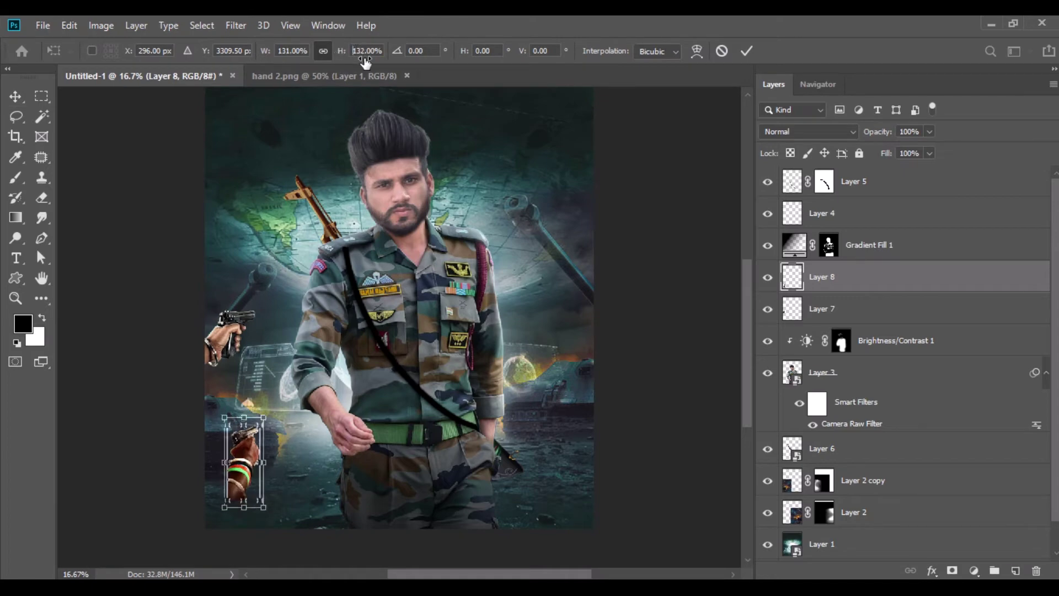
left_click_drag(263, 405, 254, 429)
left_click_drag(233, 474, 224, 480)
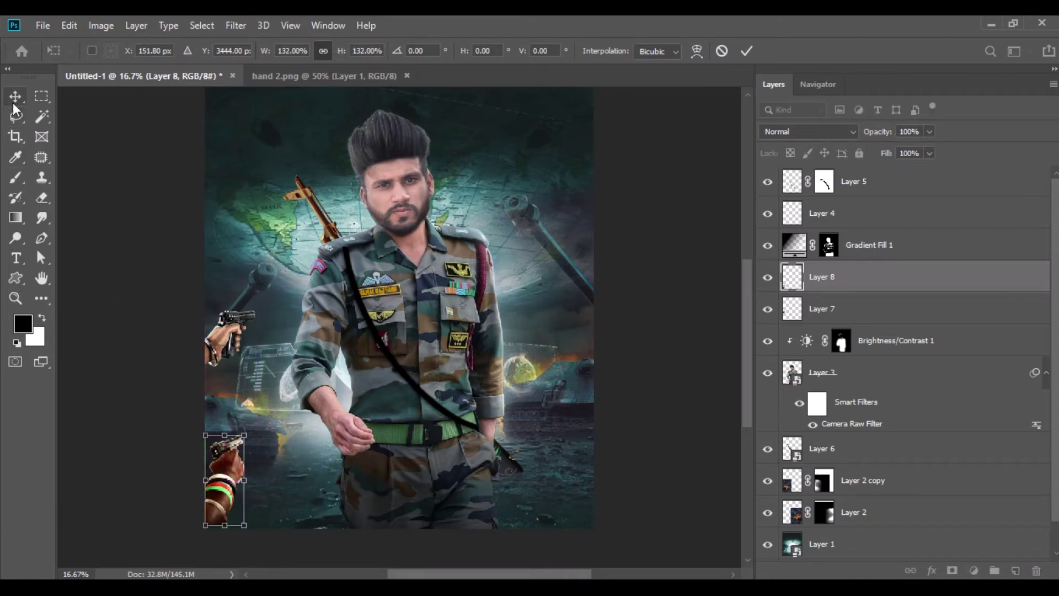
key("Return")
left_click(101, 25)
mouse_move(125, 66)
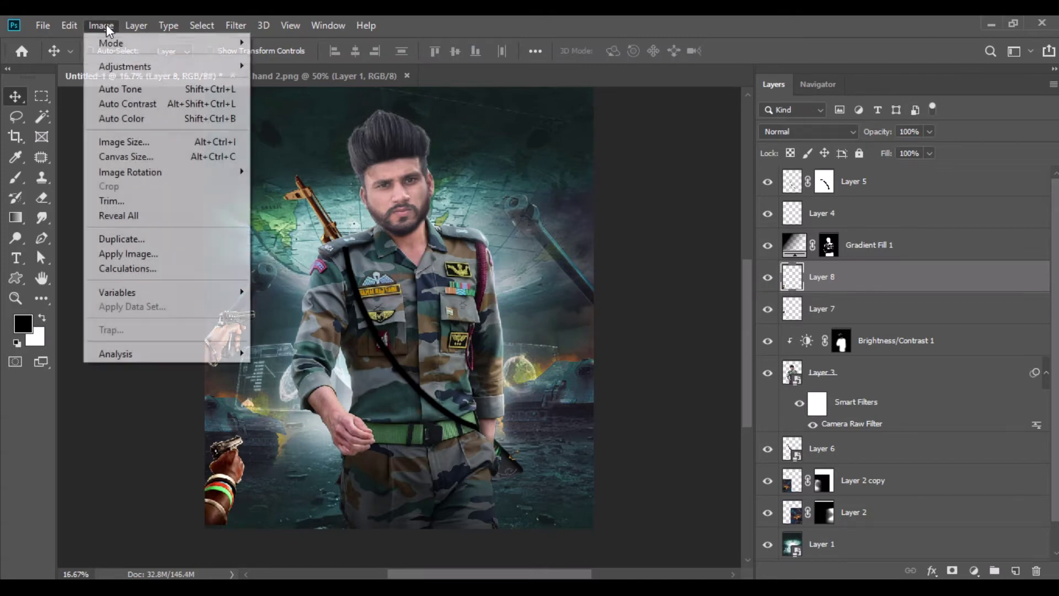
Step: Color-balance the hand's midtones toward magenta (-31, -11, -6)
left_click(316, 163)
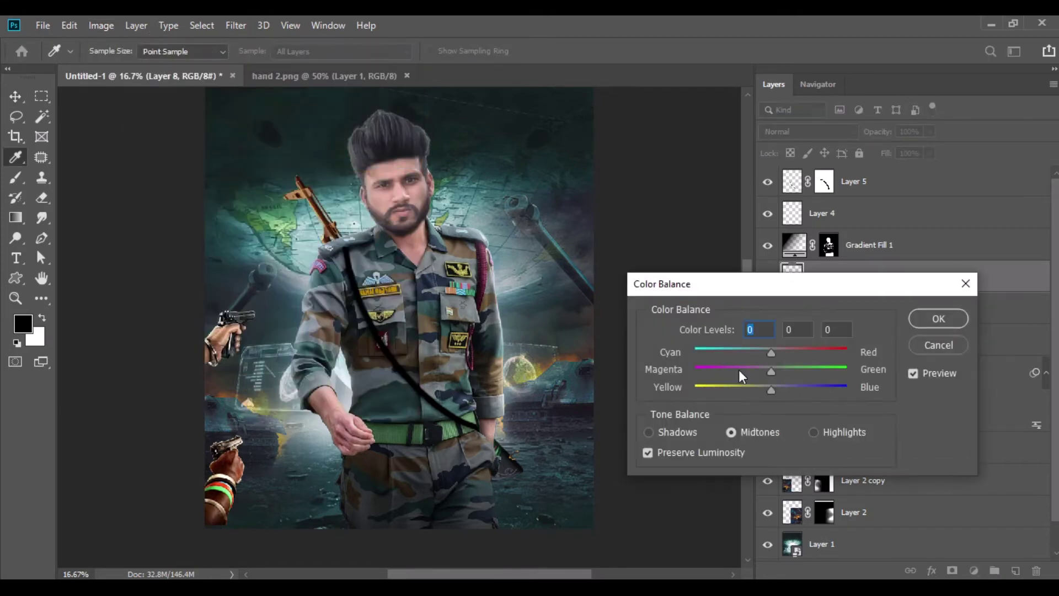
left_click_drag(766, 369, 766, 390)
left_click(938, 318)
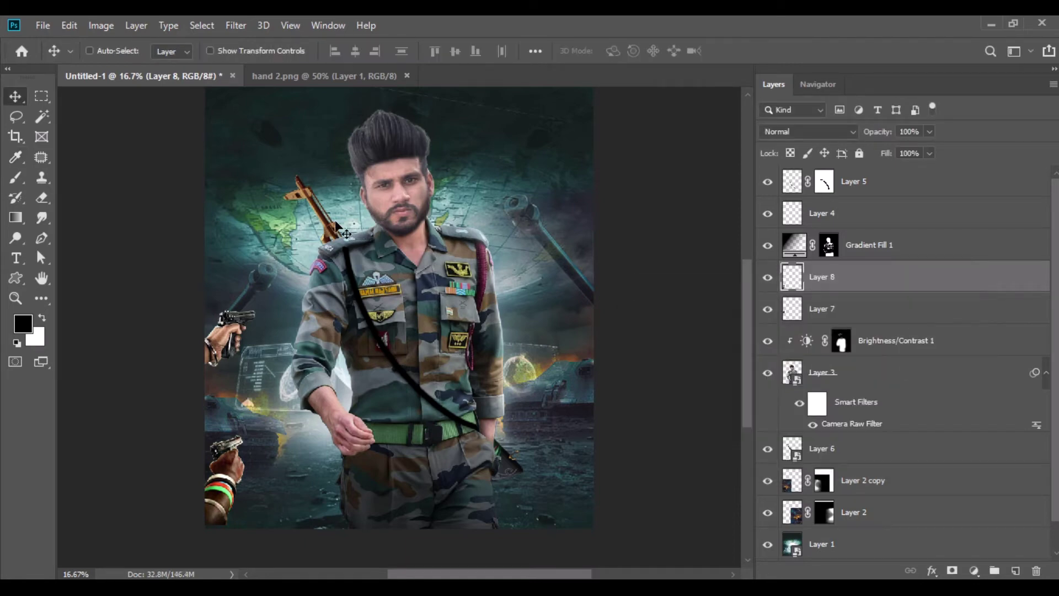
Step: Lower the hand's saturation to -10 with Hue/Saturation
left_click(102, 27)
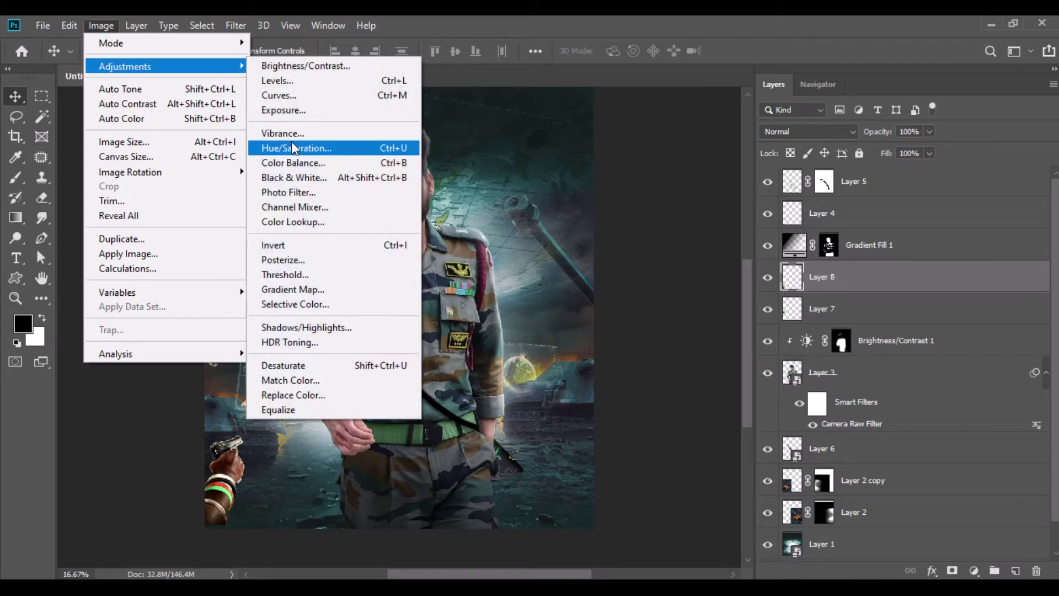
mouse_move(125, 66)
left_click(292, 143)
left_click_drag(806, 310, 799, 309)
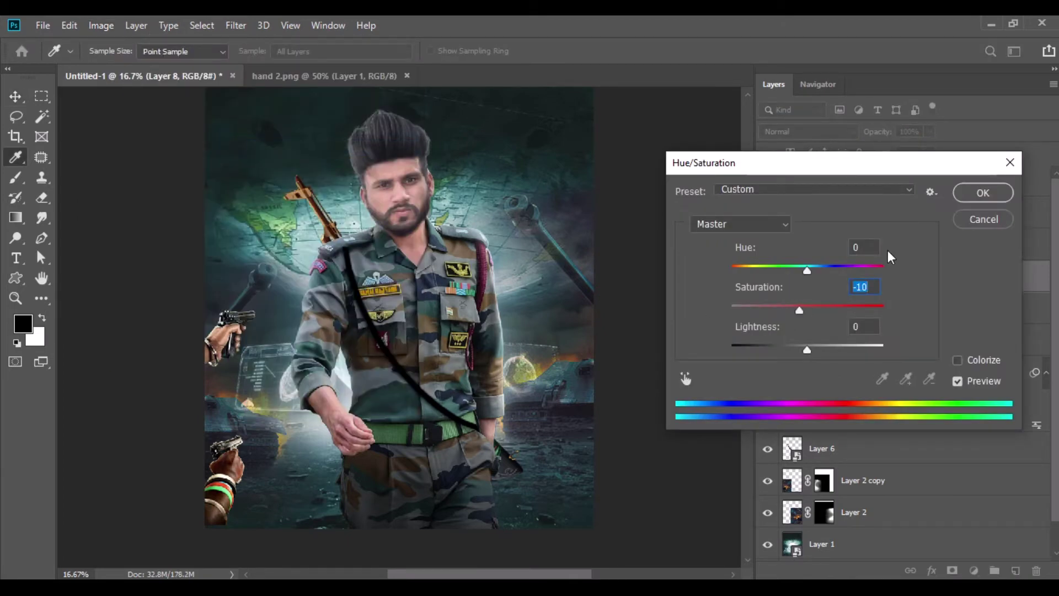
left_click(966, 196)
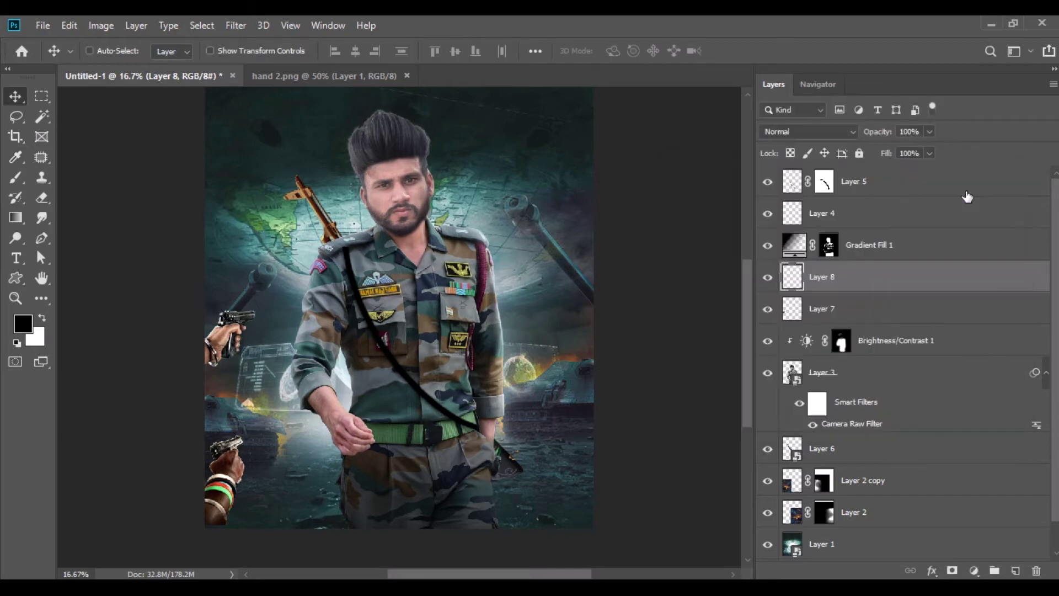
Step: Close hand 2.png and add the Hand 3 image to the poster as Layer 9
left_click(407, 76)
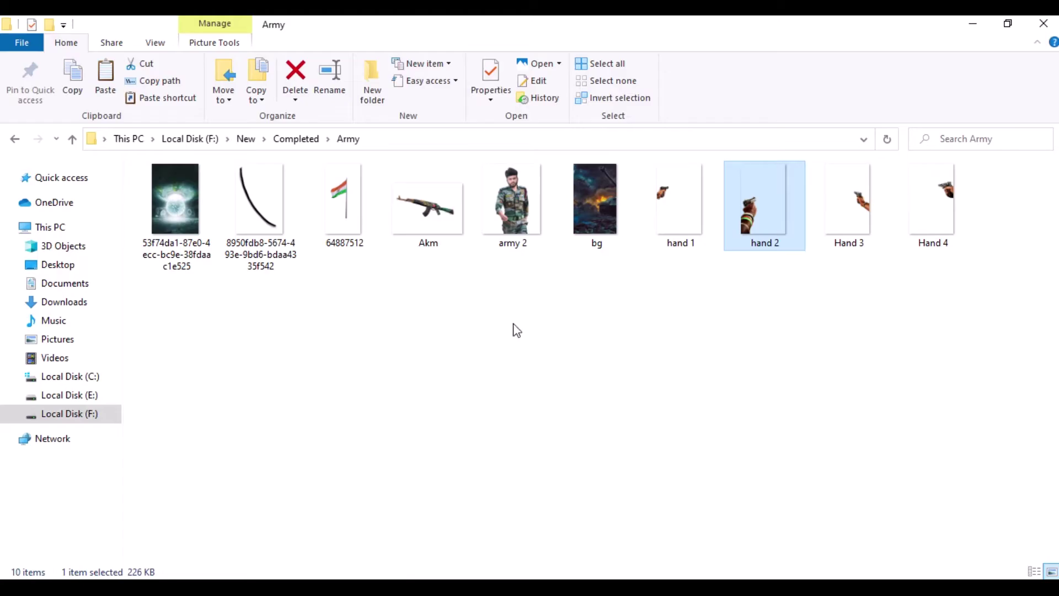
mouse_move(848, 207)
left_mouse_down()
mouse_move(491, 568)
mouse_move(369, 71)
left_mouse_up()
mouse_move(473, 323)
left_mouse_down()
mouse_move(275, 173)
mouse_move(554, 348)
left_mouse_up()
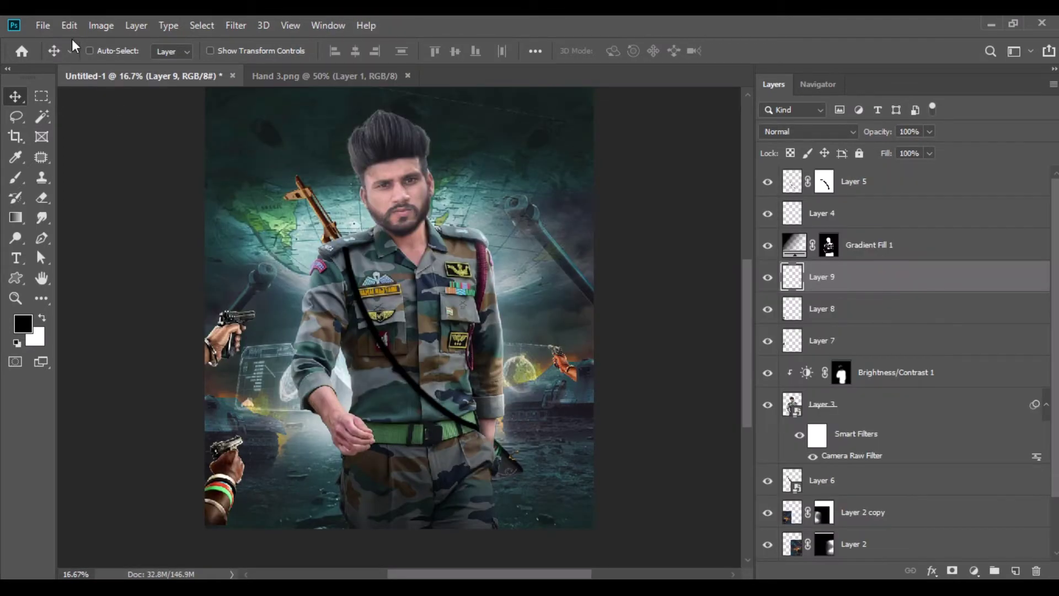
Step: Enlarge the right-edge pistol hand to 175% with Free Transform
left_click(70, 26)
left_click(153, 364)
mouse_move(341, 51)
left_mouse_down()
mouse_move(523, 353)
mouse_move(571, 311)
left_mouse_up()
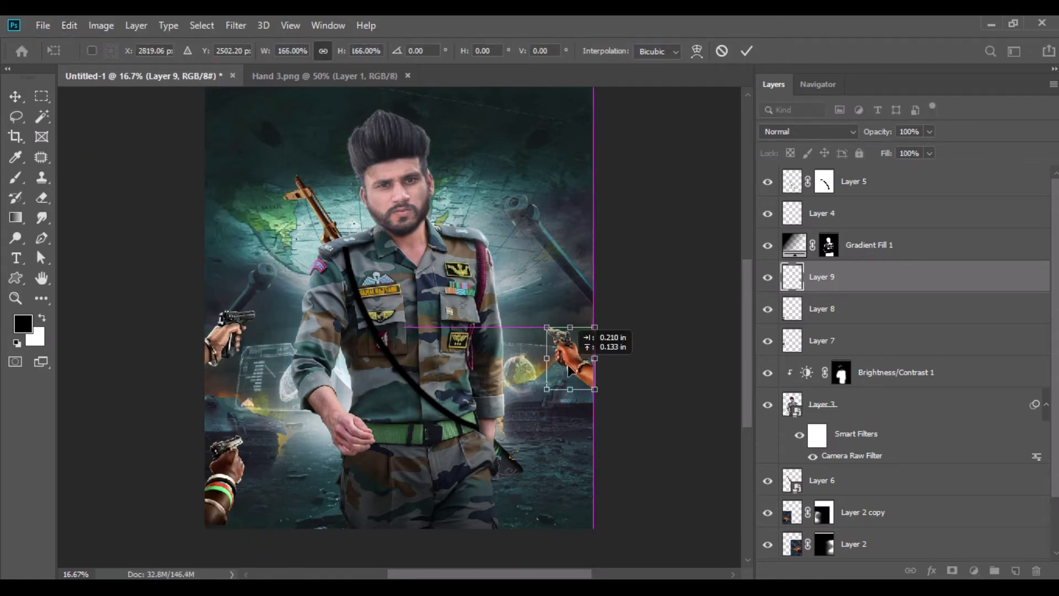
left_click_drag(341, 51, 353, 51)
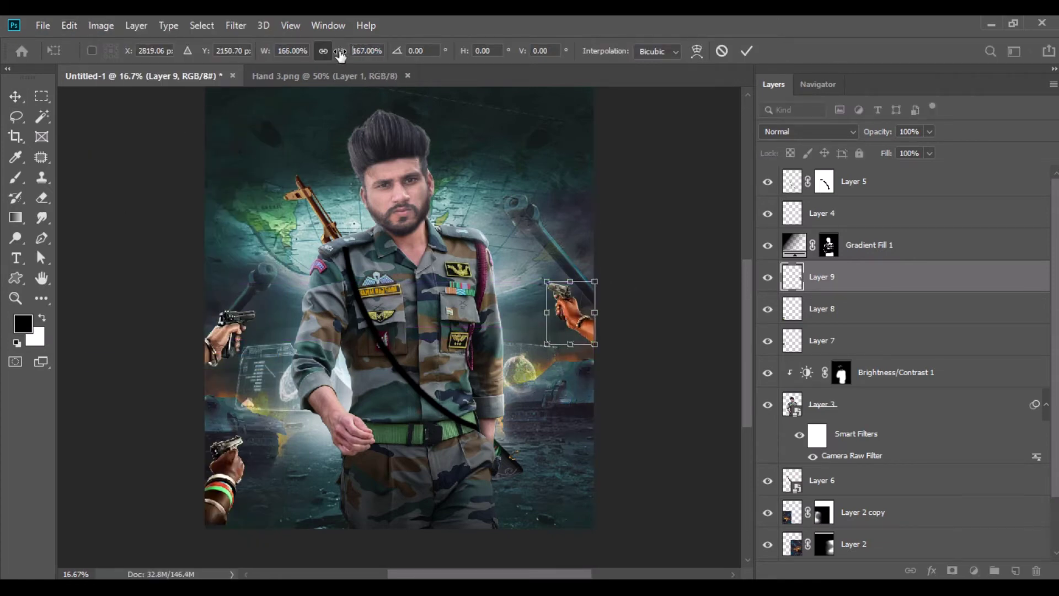
left_click(16, 102)
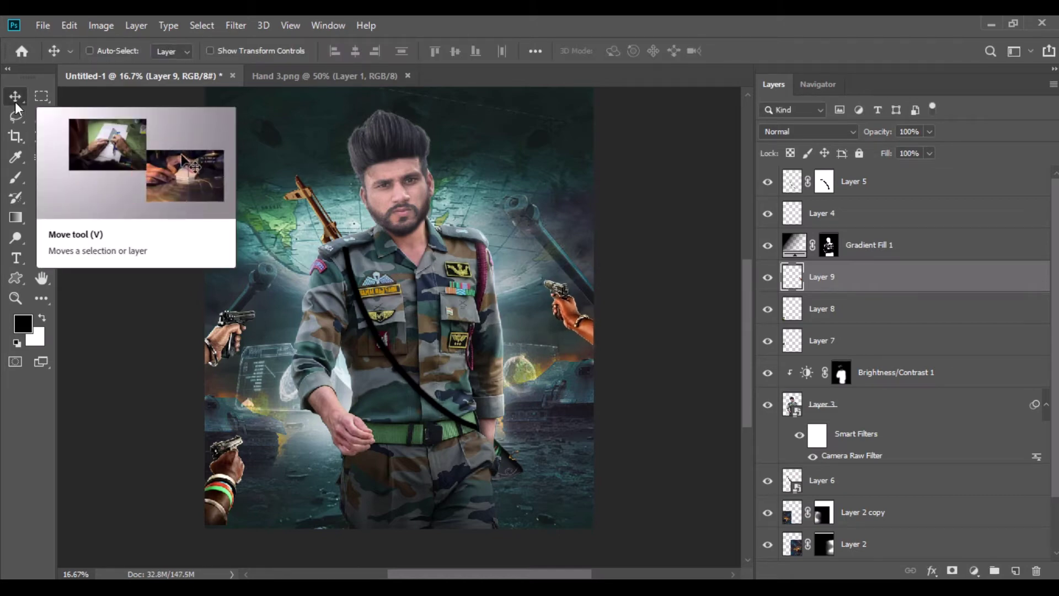
Step: Lower the hand's saturation to -24 with Hue/Saturation
left_click(100, 26)
mouse_move(125, 66)
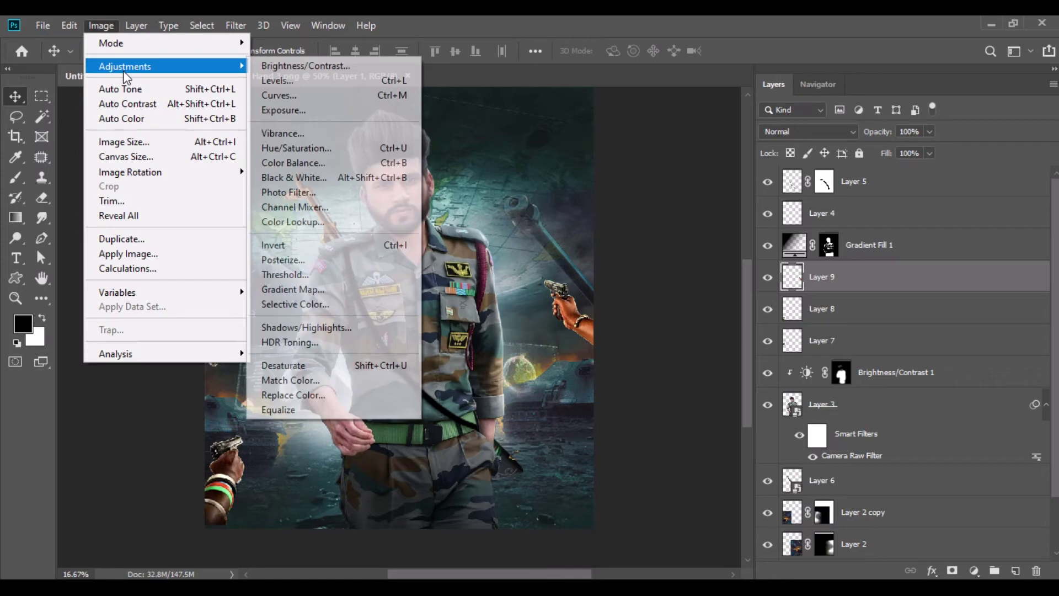
left_click(290, 147)
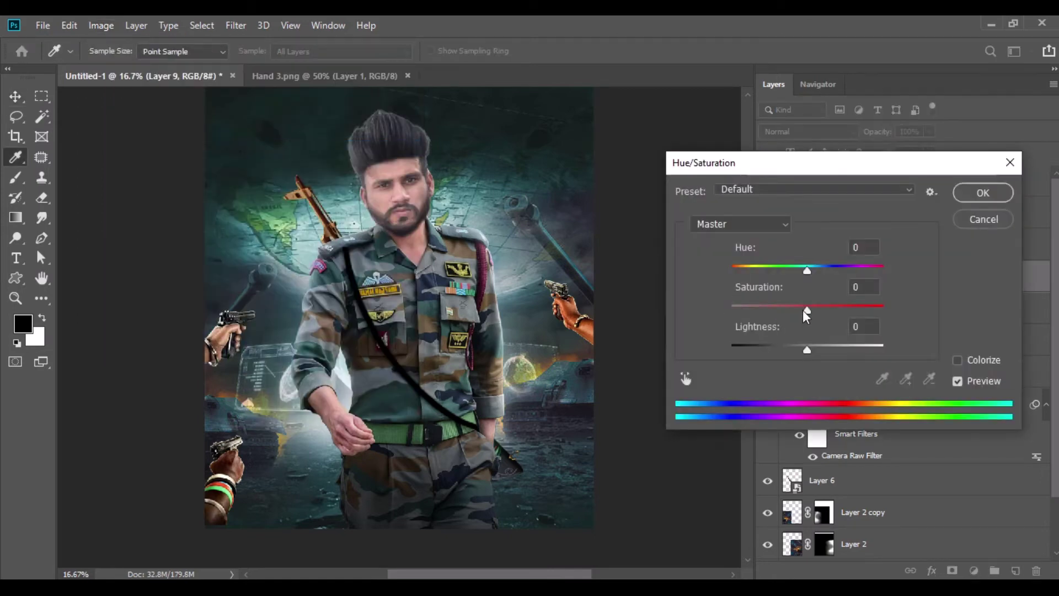
left_click_drag(803, 311, 789, 309)
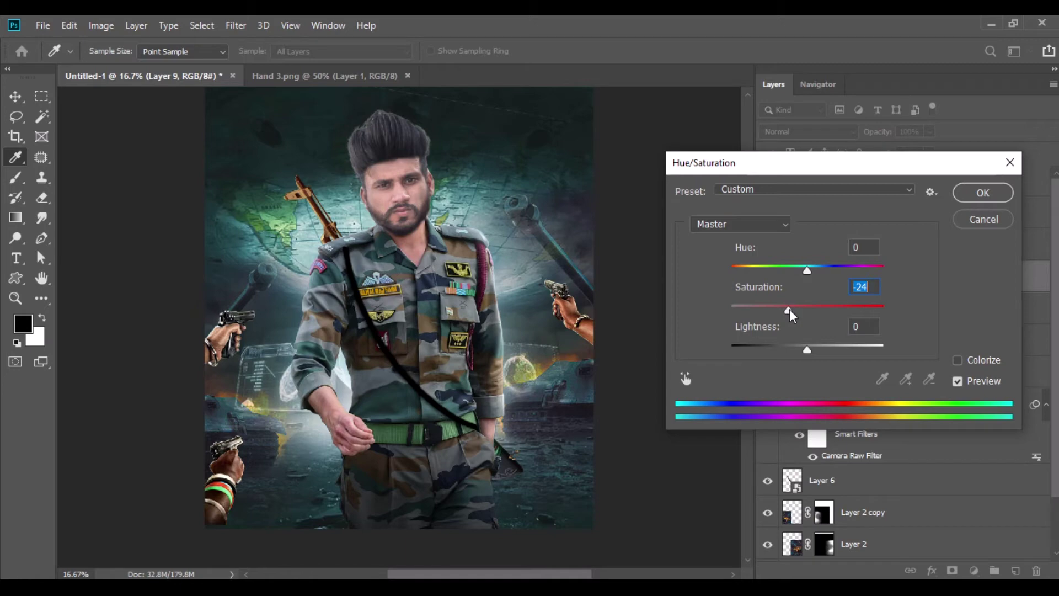
left_click(958, 192)
key("v")
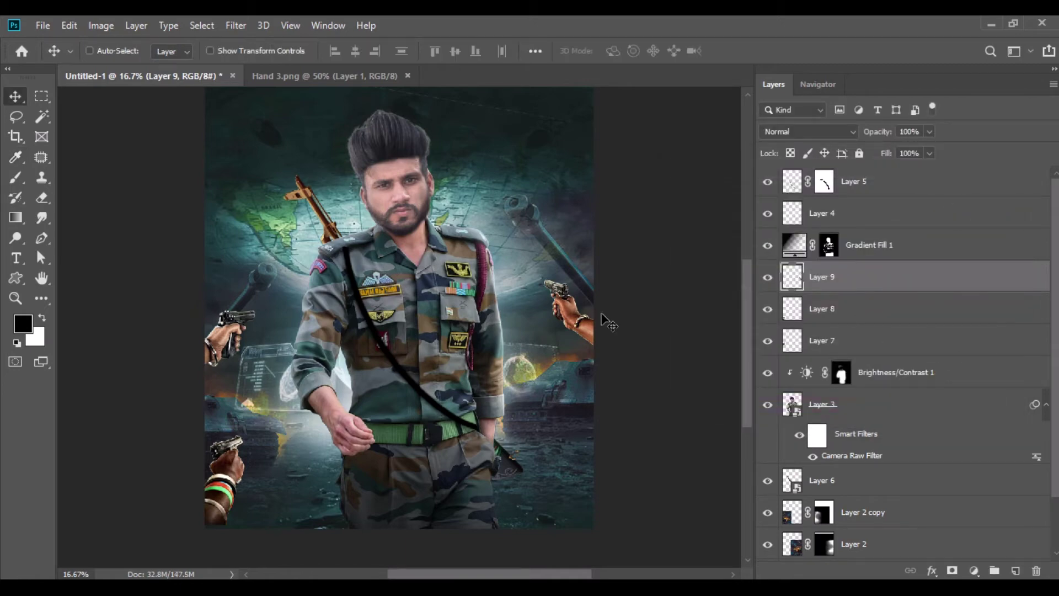
Step: Shift the hand toward cyan and magenta with Color Balance, then close Hand 3.png
left_click(99, 26)
mouse_move(124, 66)
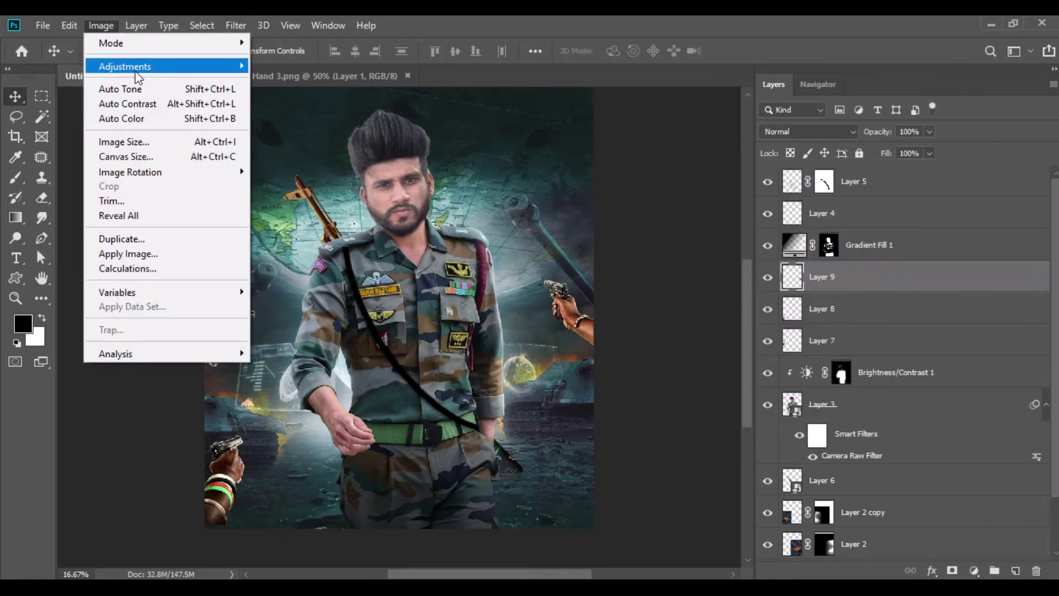
left_click(323, 163)
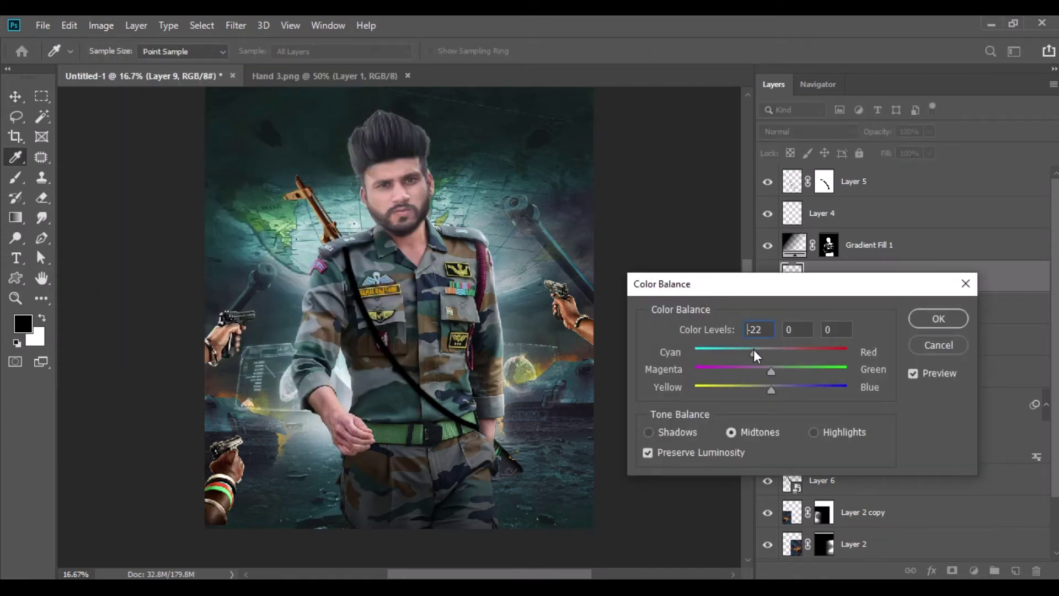
left_click_drag(751, 350, 763, 389)
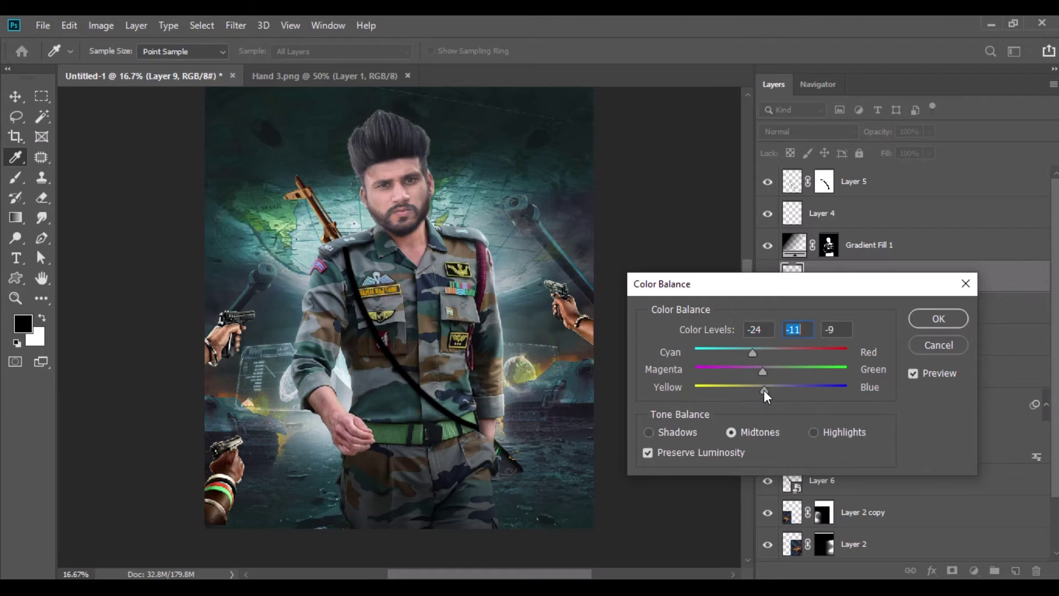
left_click(925, 319)
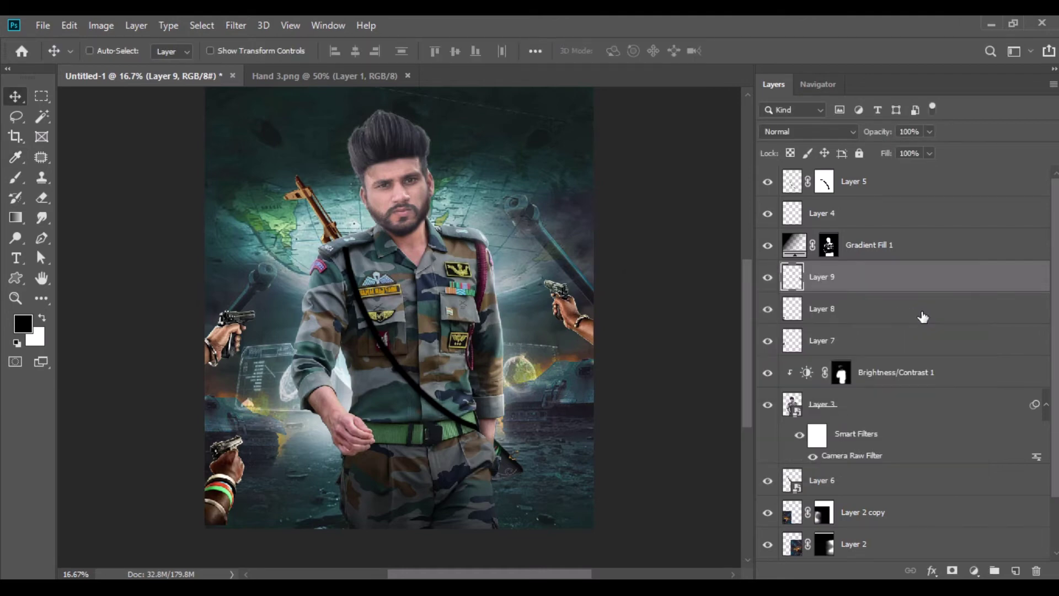
left_click(408, 76)
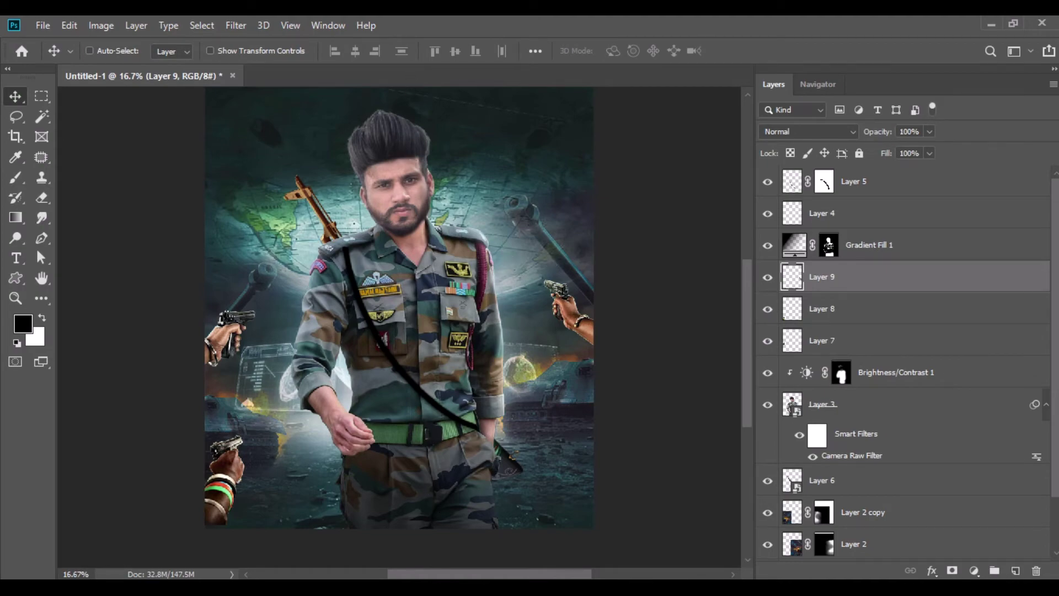
Step: Bring the Hand 4 image from the source folder into the poster
key("alt+Tab")
mouse_move(922, 232)
left_mouse_down()
mouse_move(505, 262)
mouse_move(444, 73)
left_mouse_up()
mouse_move(490, 279)
left_mouse_down()
mouse_move(204, 80)
mouse_move(576, 400)
mouse_move(586, 255)
left_mouse_up()
Step: Lower the fourth hand's saturation with Hue/Saturation
left_click(100, 26)
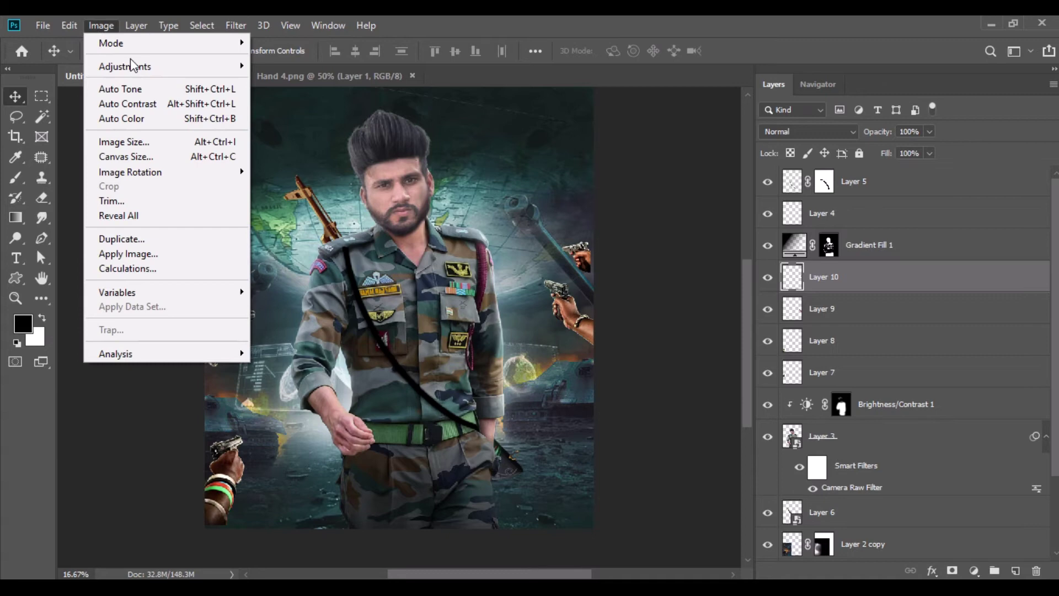
left_click(315, 151)
left_click_drag(806, 310, 789, 308)
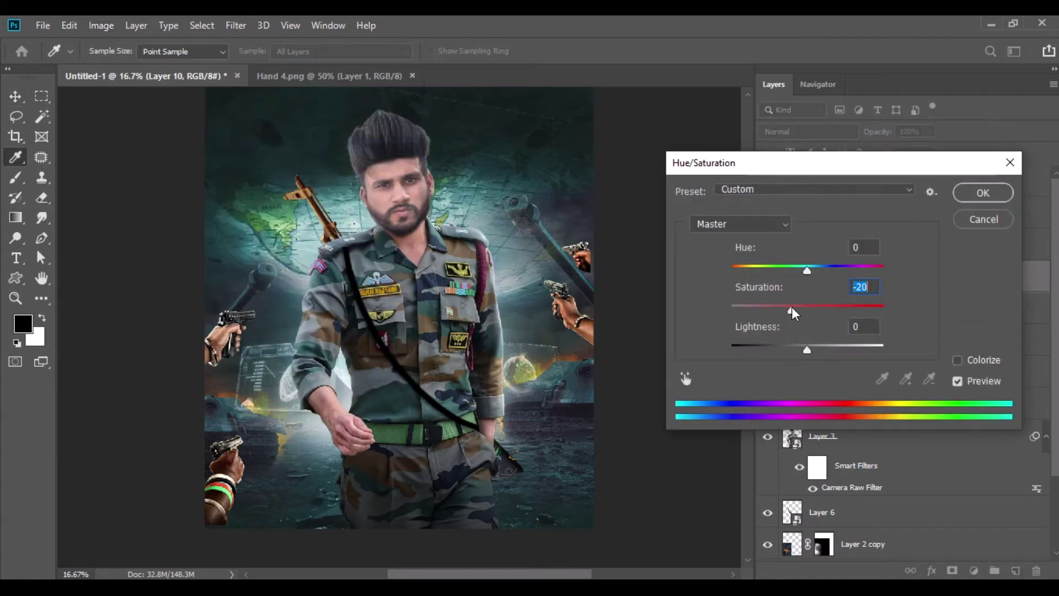
left_click(982, 192)
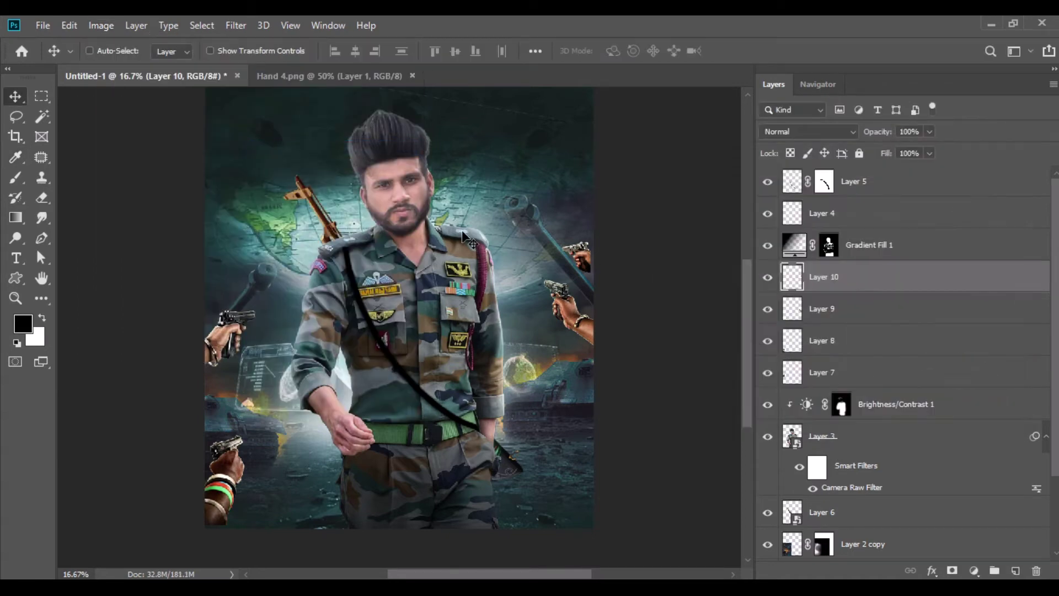
Step: Adjust the gun hand's Color Balance to match the scene
left_click(104, 27)
mouse_move(125, 67)
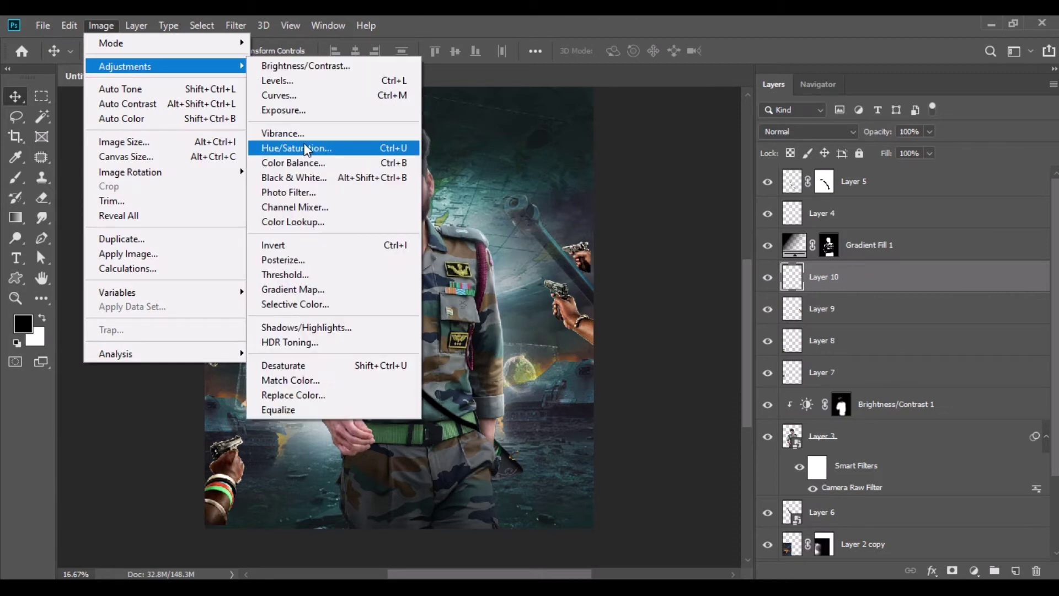
left_click(306, 159)
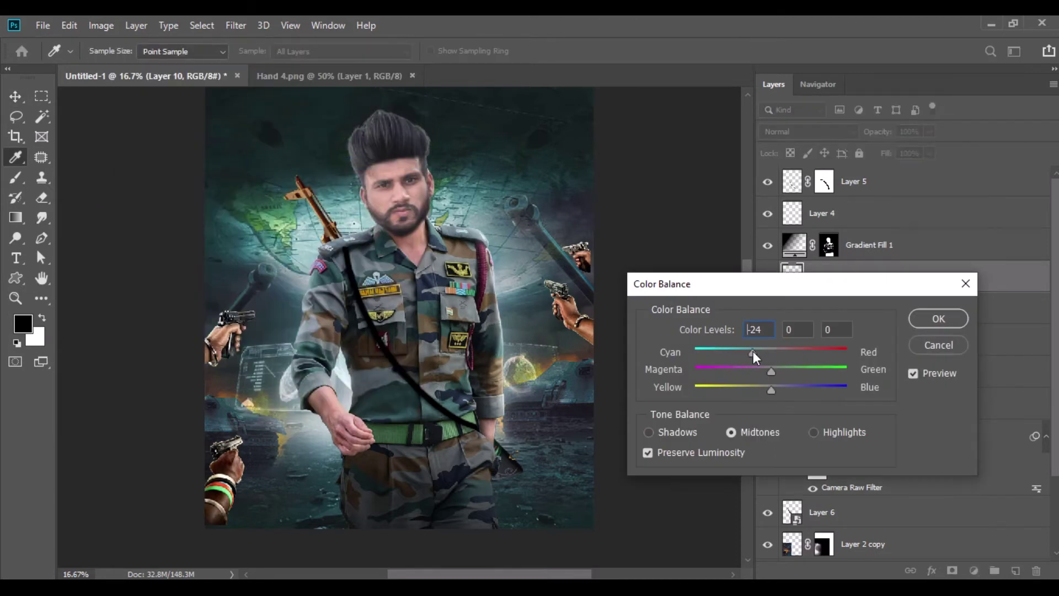
left_click_drag(770, 370, 766, 387)
left_click(919, 319)
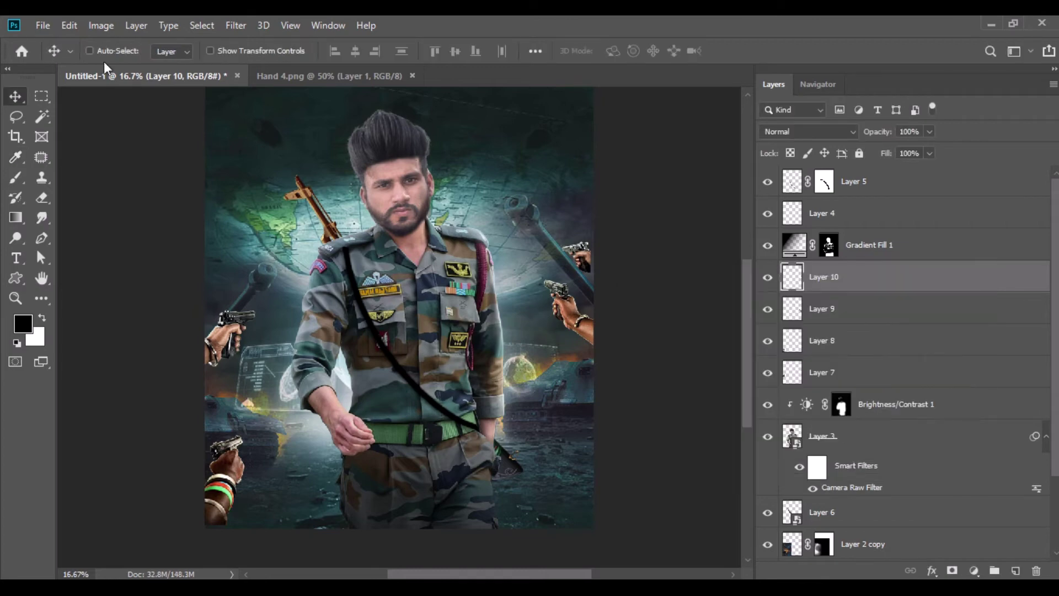
Step: Scale the gun hand to 153% and nudge it into place at the upper right
left_click(68, 26)
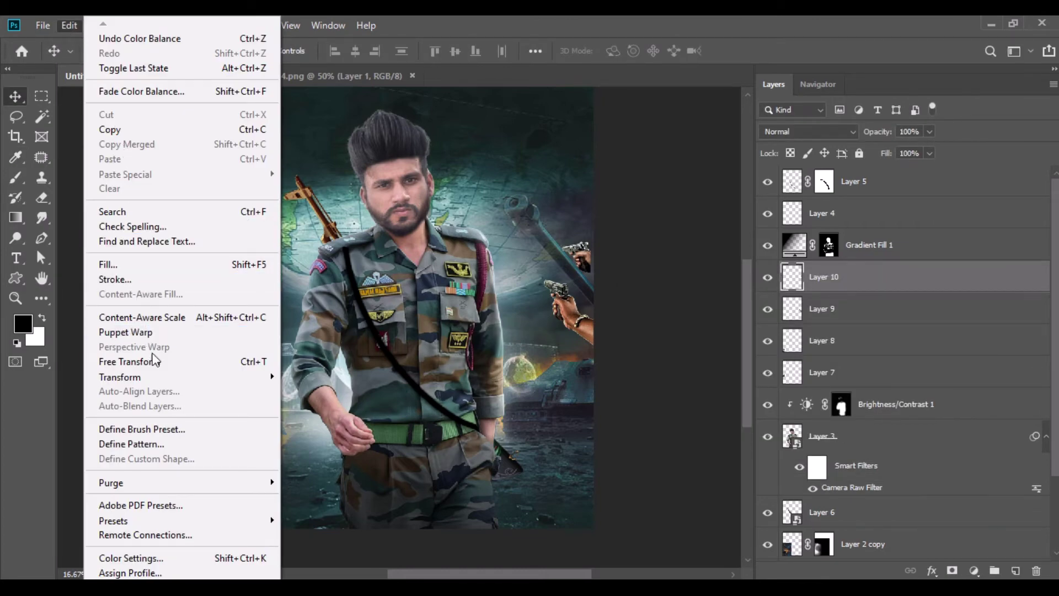
left_click(153, 355)
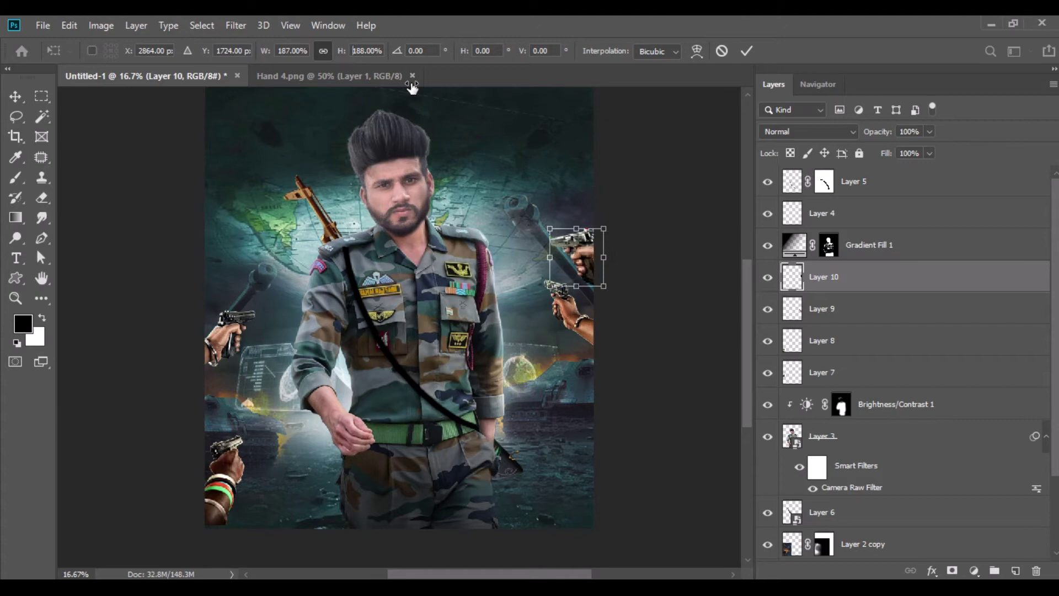
type("153")
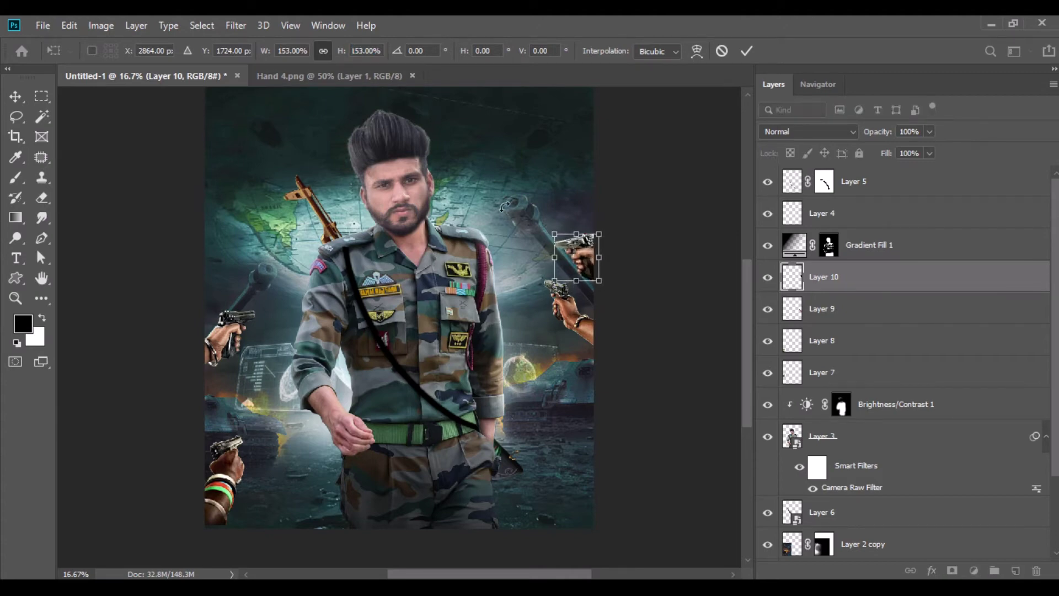
left_click_drag(580, 264, 575, 260)
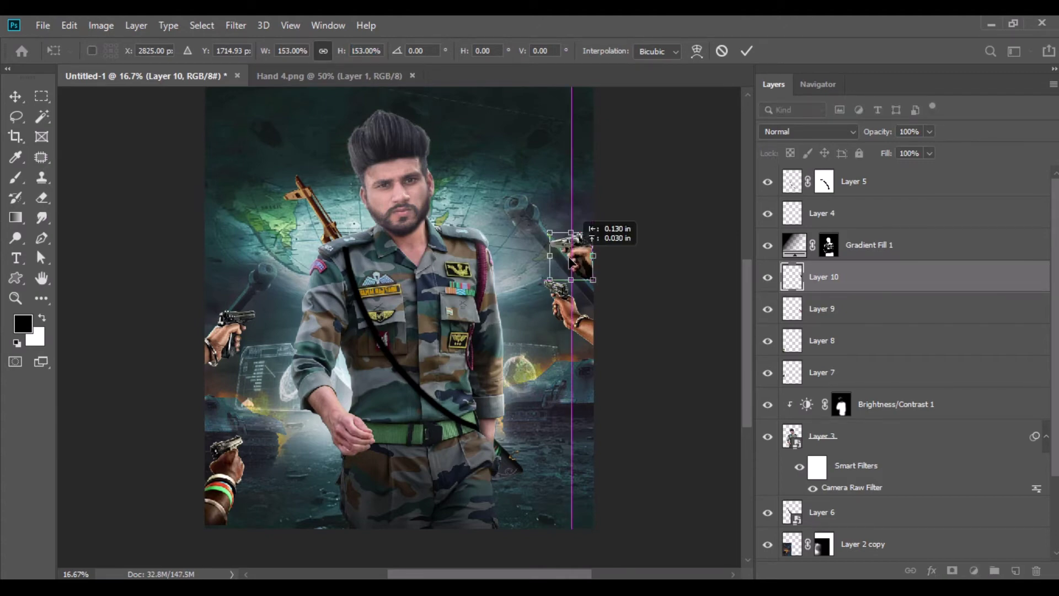
left_click(15, 96)
key("Up")
key("Up")
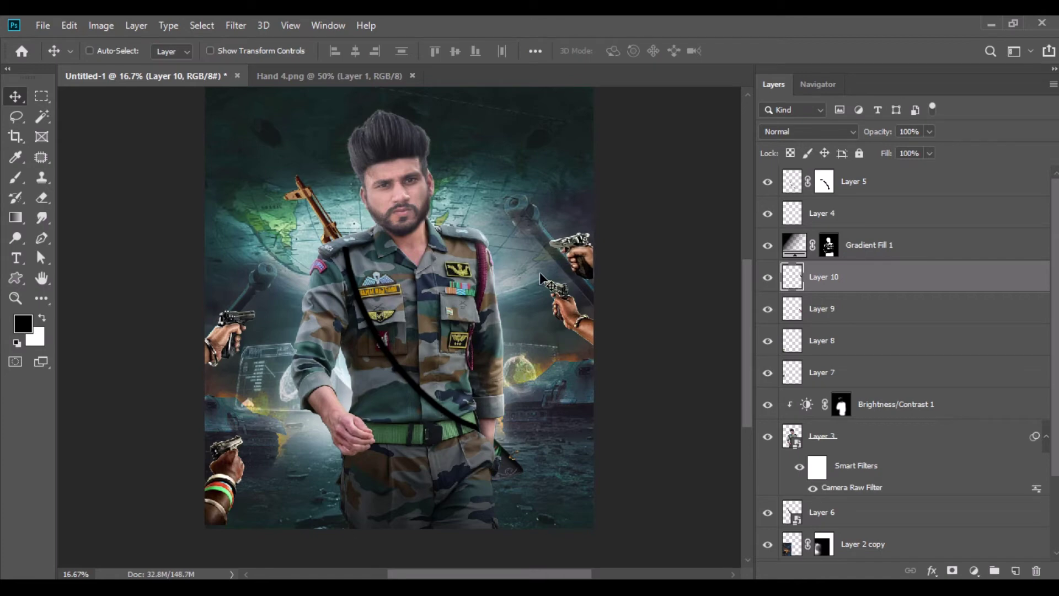
left_click(833, 310)
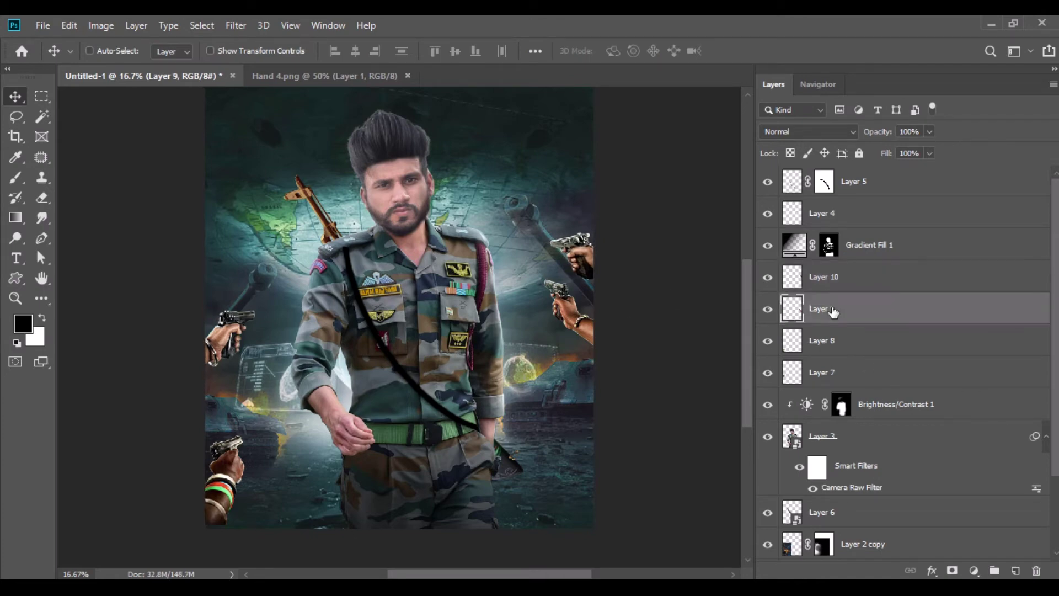
Step: Move the lower right gun hand further down and close Hand 4.png
left_click_drag(571, 323, 574, 399)
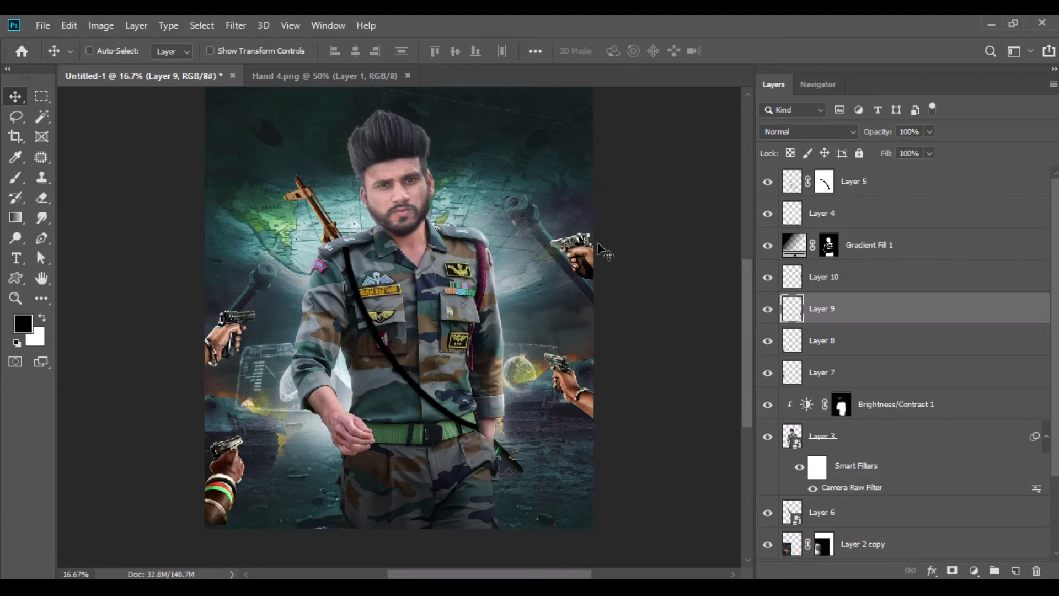
left_click(407, 75)
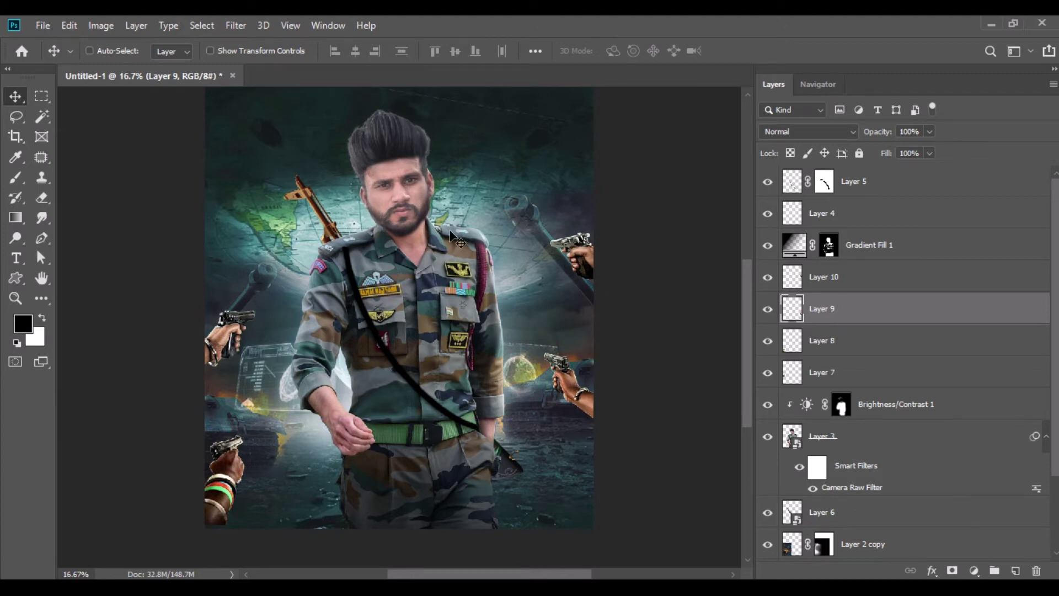
key("ctrl+minus")
Step: Merge all visible layers into Background and duplicate it as Background copy
right_click(822, 310)
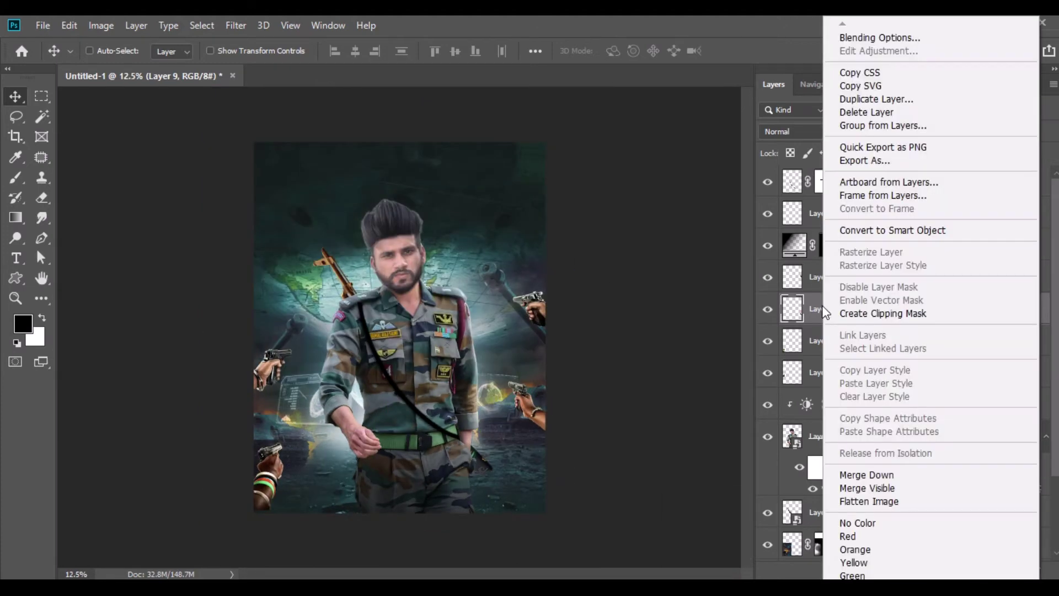
left_click(871, 486)
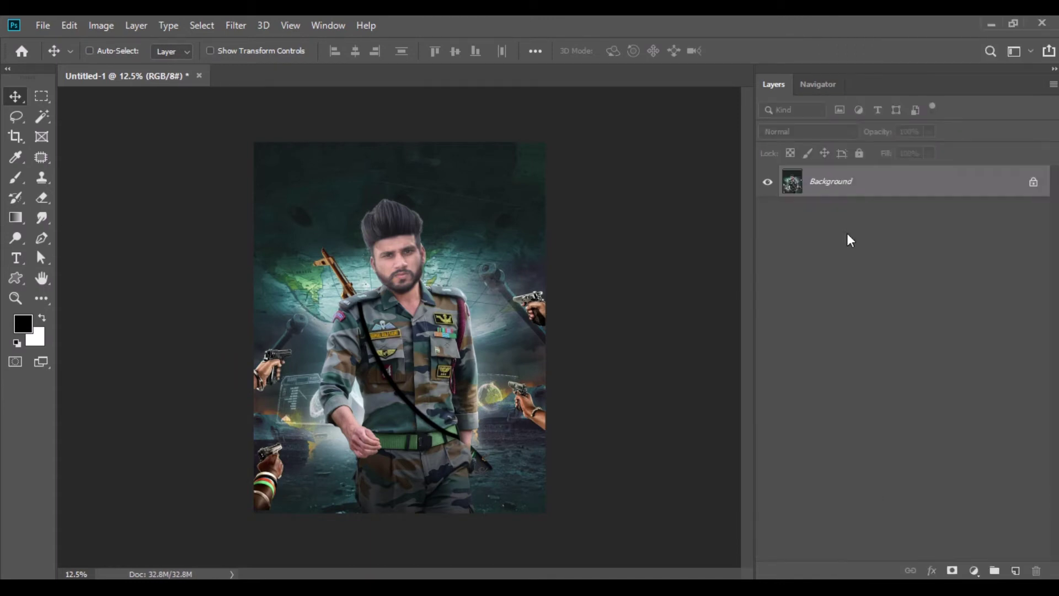
mouse_move(831, 184)
left_mouse_down()
mouse_move(1001, 563)
mouse_move(1015, 569)
left_mouse_up()
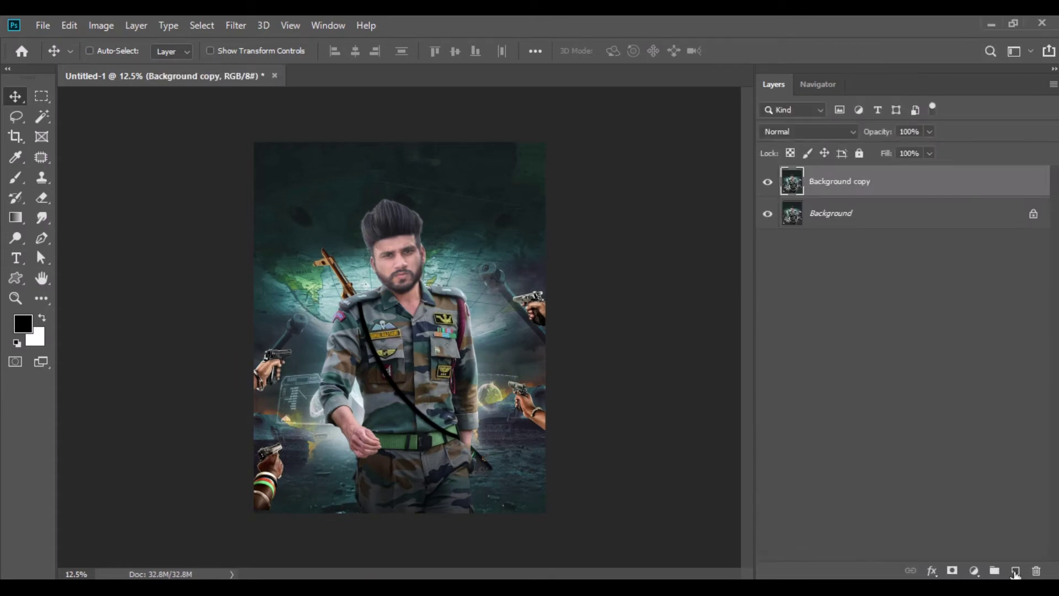
left_click(232, 26)
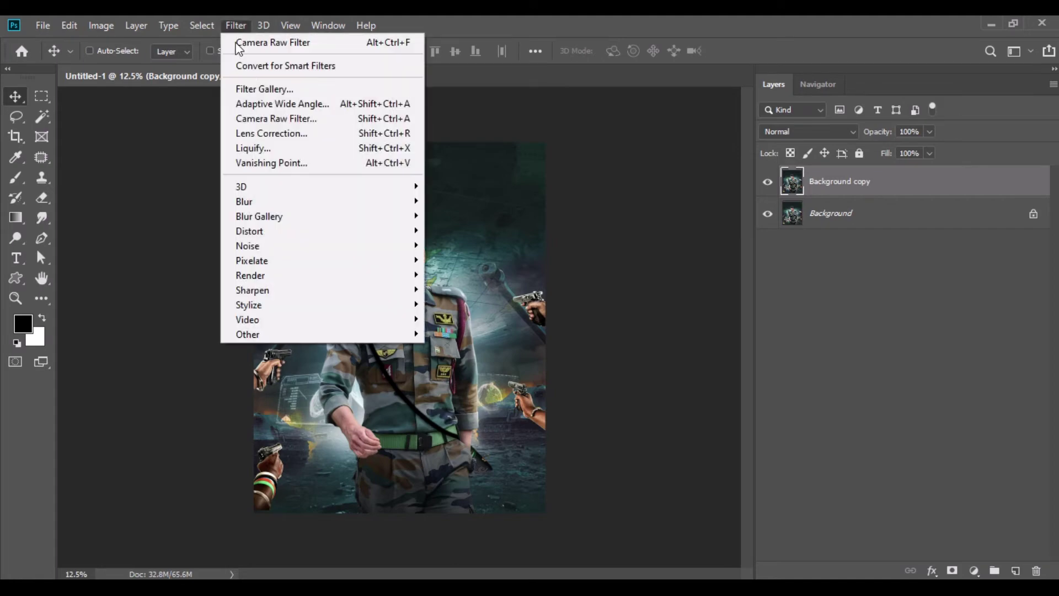
Step: In Camera Raw, auto-tone, reset Exposure to 0, and set Clarity +60, Shadows +38, Temperature -5
left_click(271, 114)
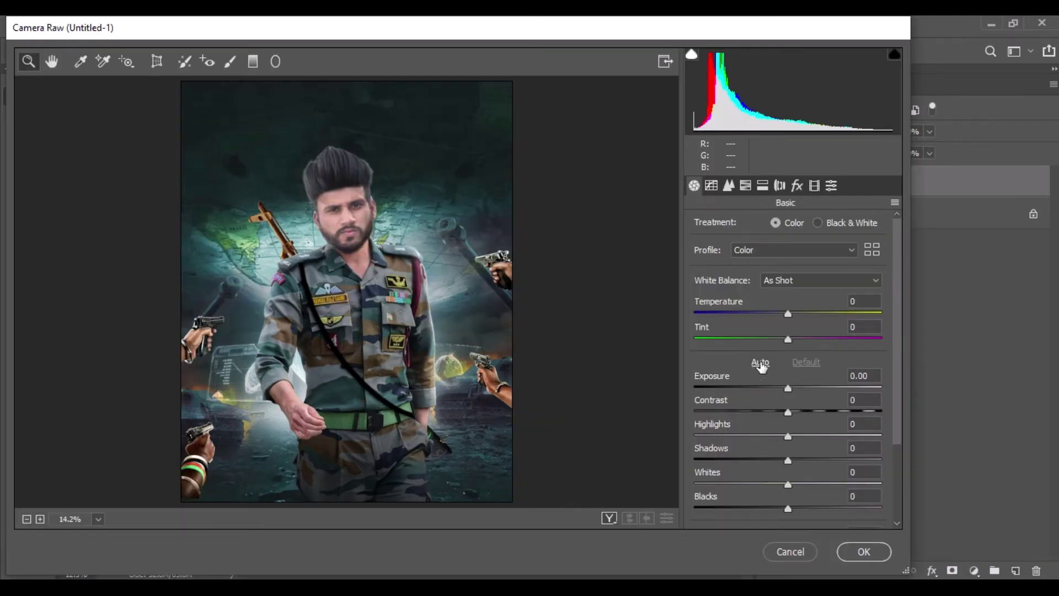
left_click(760, 363)
double_click(786, 389)
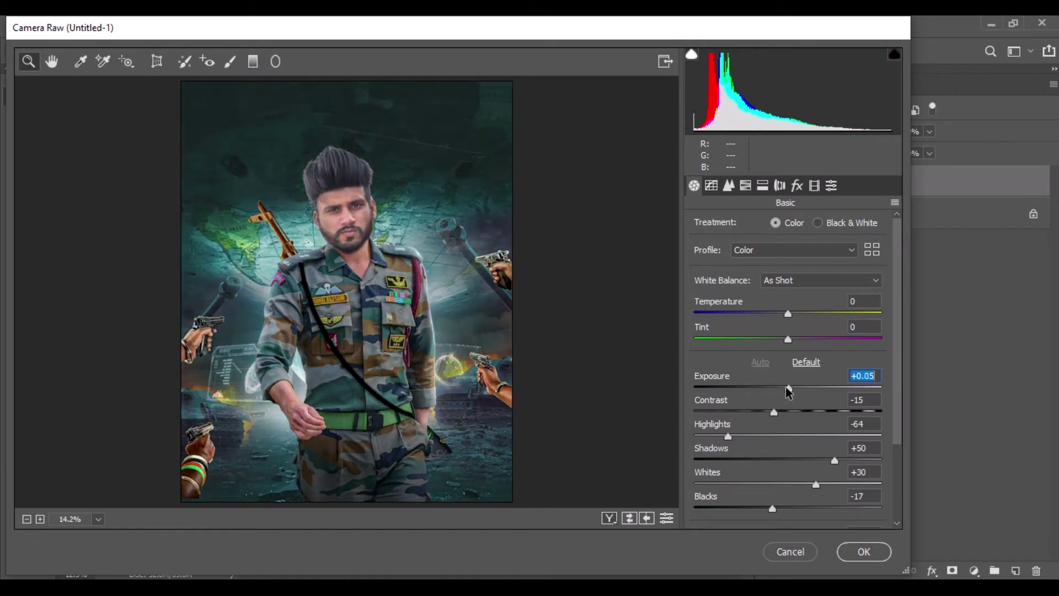
left_click(896, 488)
left_click_drag(788, 440, 842, 444)
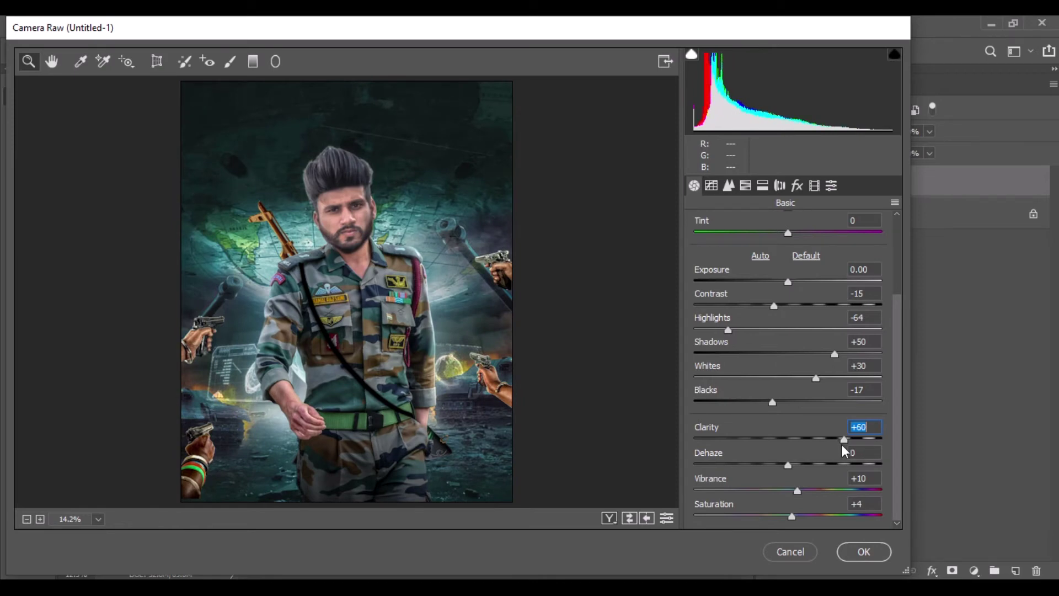
left_click_drag(834, 353, 823, 353)
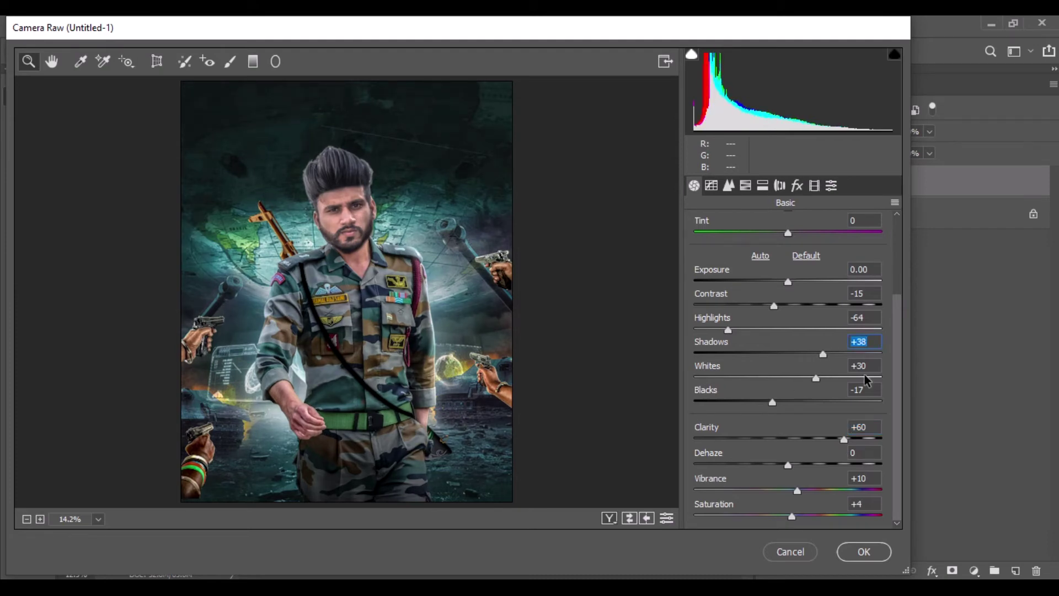
scroll(887, 317, "up", 3)
scroll(882, 306, "up", 1)
left_click_drag(790, 312, 784, 313)
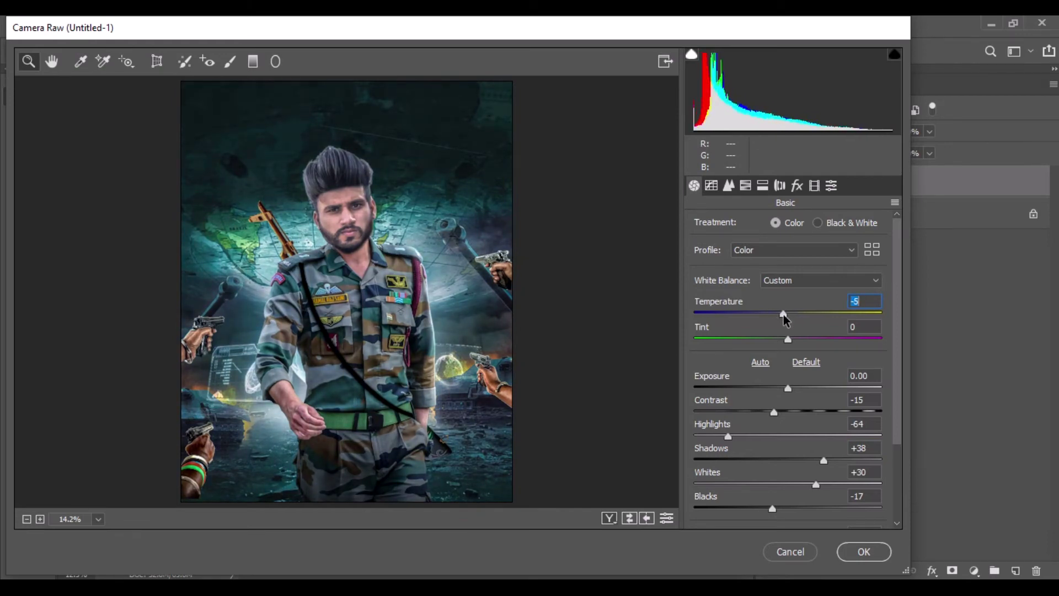
Step: Add a -10 vignette to darken the edges and apply the Camera Raw grade
left_click(796, 186)
left_click_drag(793, 387, 786, 389)
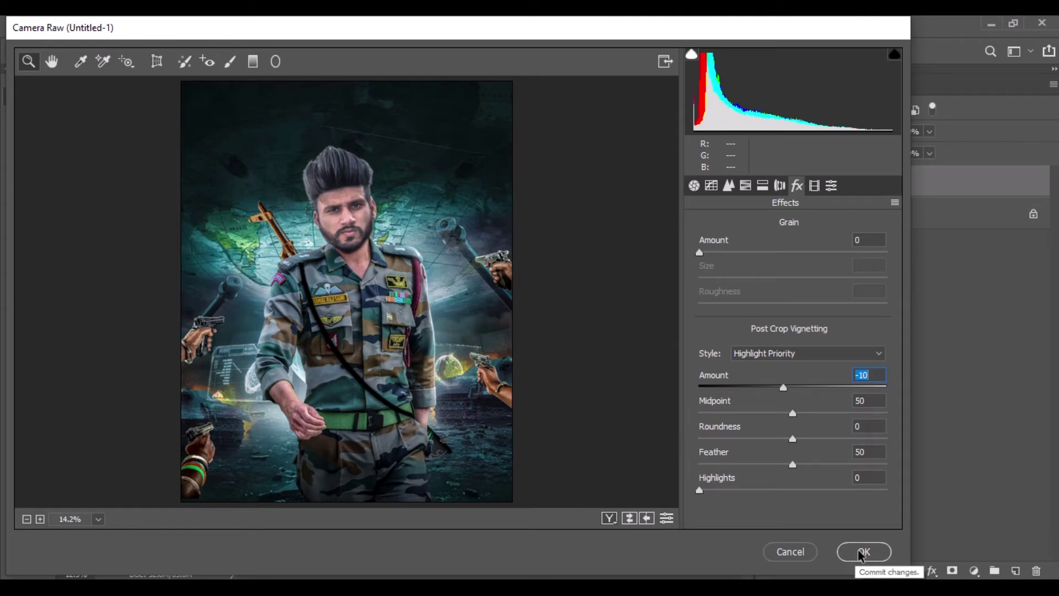
left_click(862, 554)
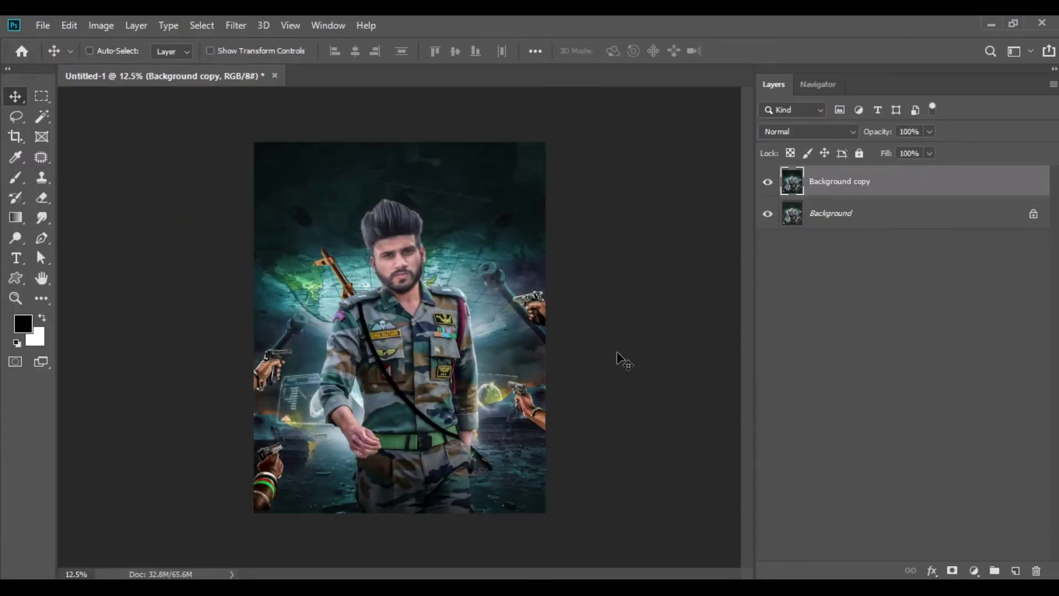
Step: Add a new Overlay layer filled with 50% Gray
left_click(1016, 568)
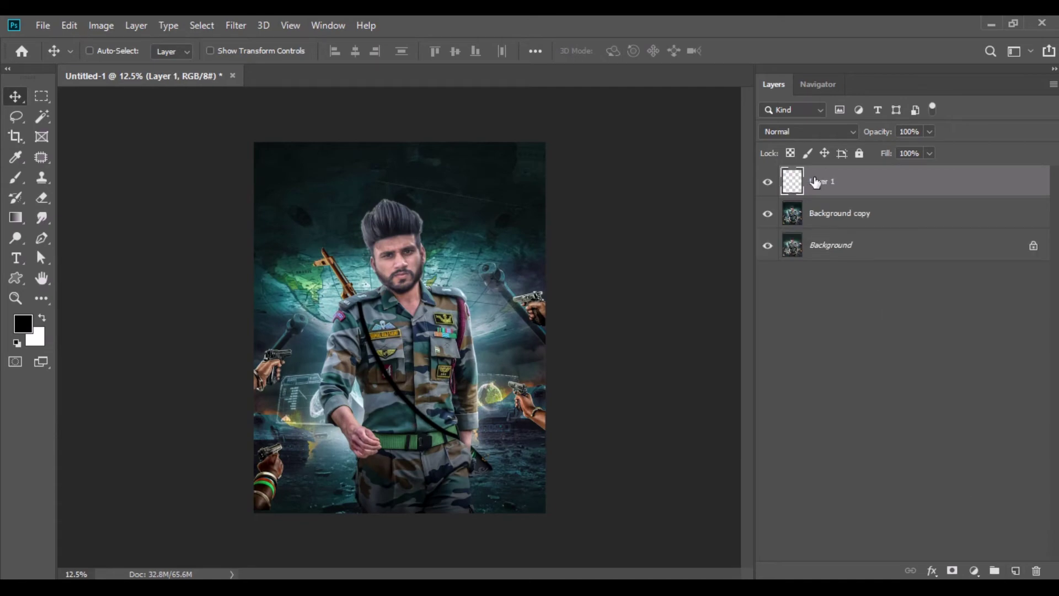
left_click(798, 130)
left_click(786, 319)
left_click(70, 25)
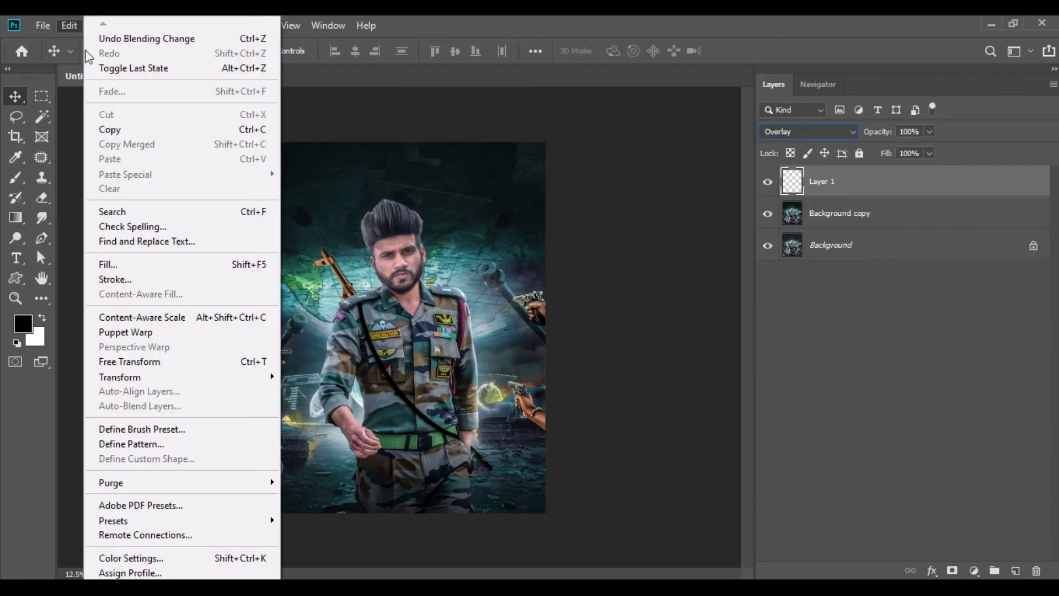
left_click(138, 265)
left_click(568, 154)
left_click(536, 283)
left_click(625, 154)
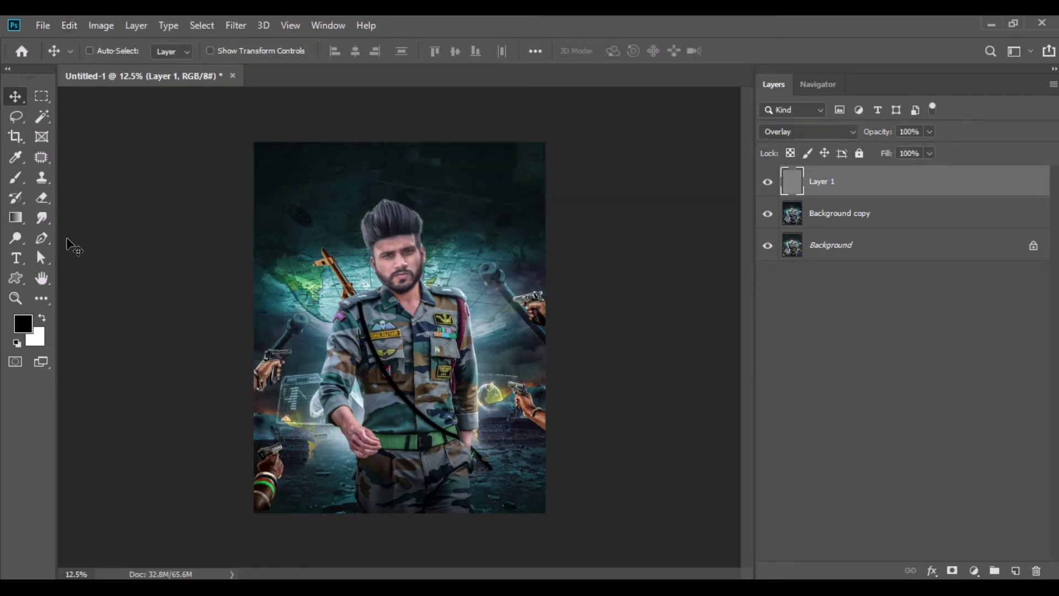
Step: Switch to the Burn tool with 30% exposure
left_click(19, 238)
left_click(71, 253)
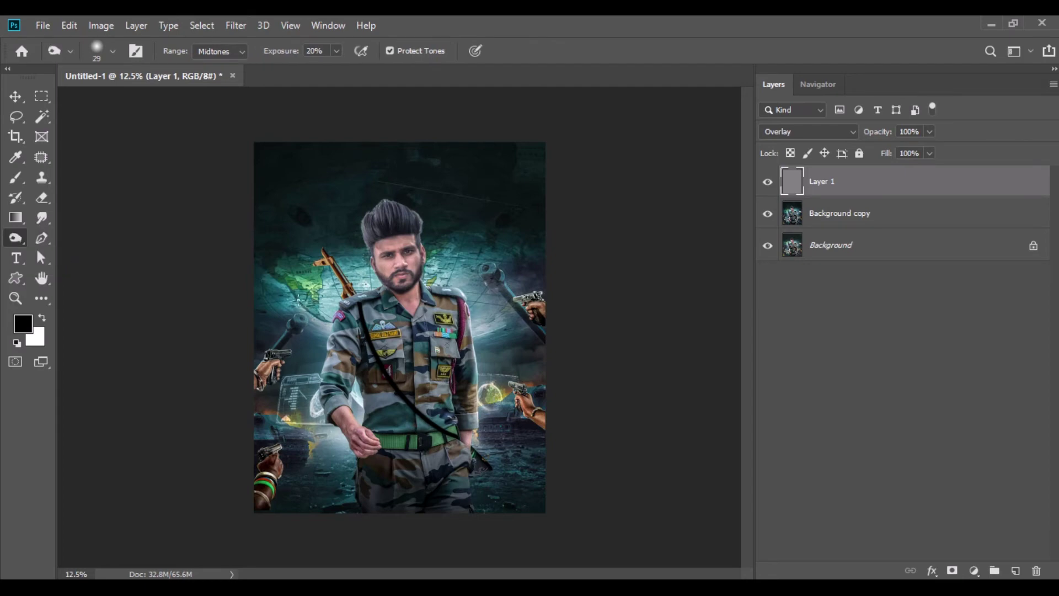
scroll(297, 299, "up", 3)
scroll(298, 300, "up", 1)
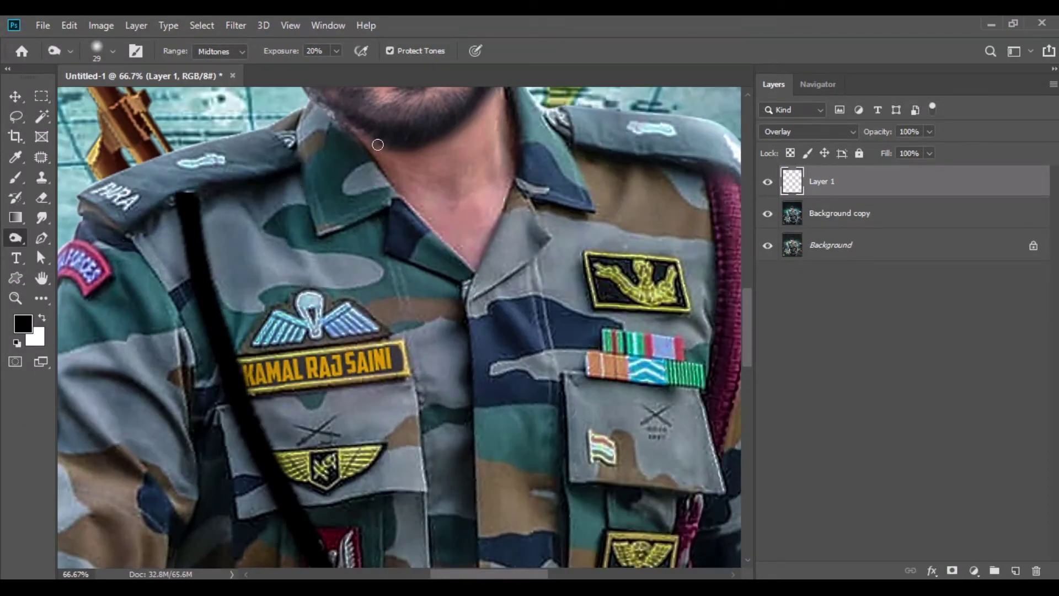
left_click(314, 51)
type("30")
key("Return")
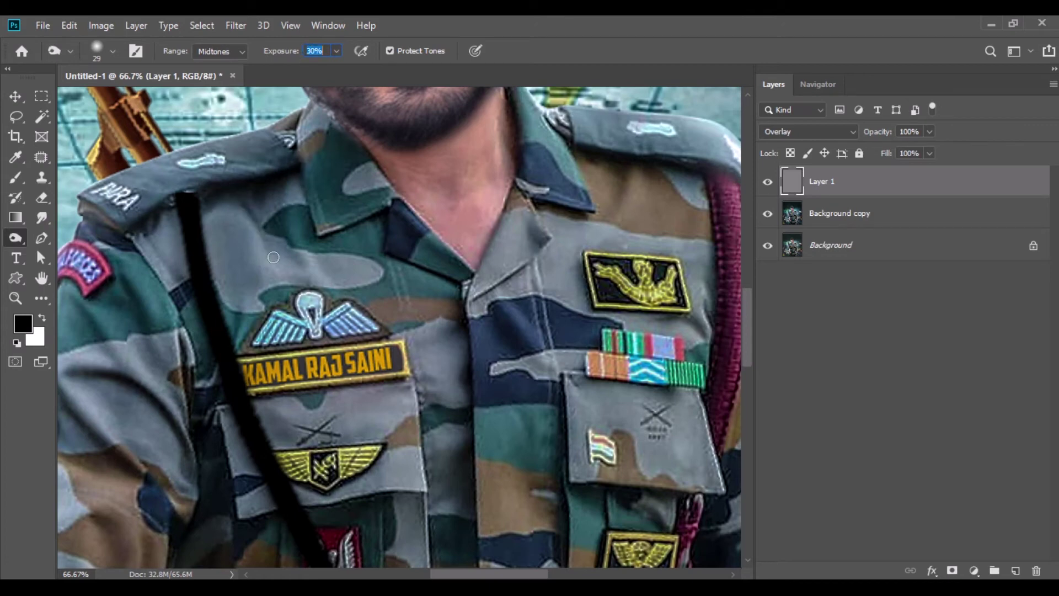
Step: Burn the fabric below the collar, the shirt placket, left shoulder strap edge and left sleeve
left_click_drag(278, 194, 306, 203)
left_click_drag(458, 285, 468, 350)
left_click_drag(442, 459, 472, 538)
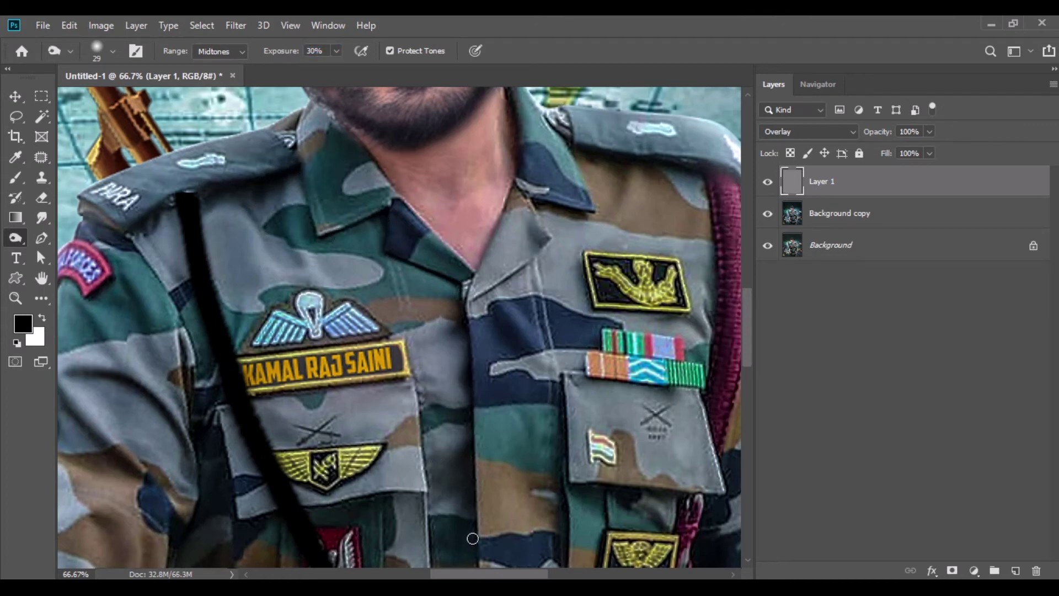
left_click_drag(209, 207, 209, 273)
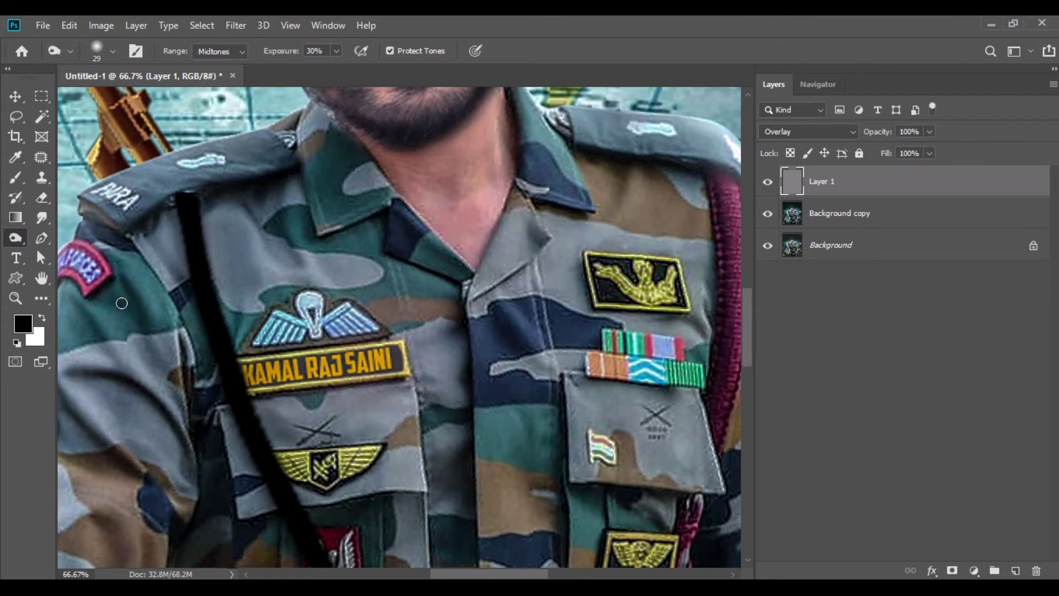
scroll(182, 307, "left", 3)
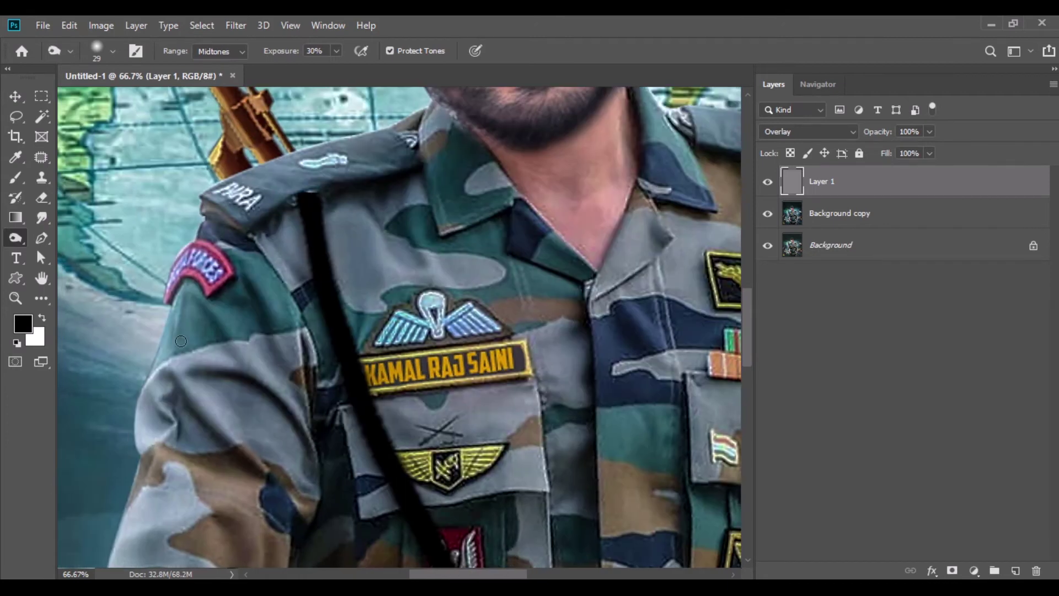
left_click_drag(238, 381, 317, 480)
left_click_drag(304, 341, 316, 423)
left_click_drag(209, 402, 193, 412)
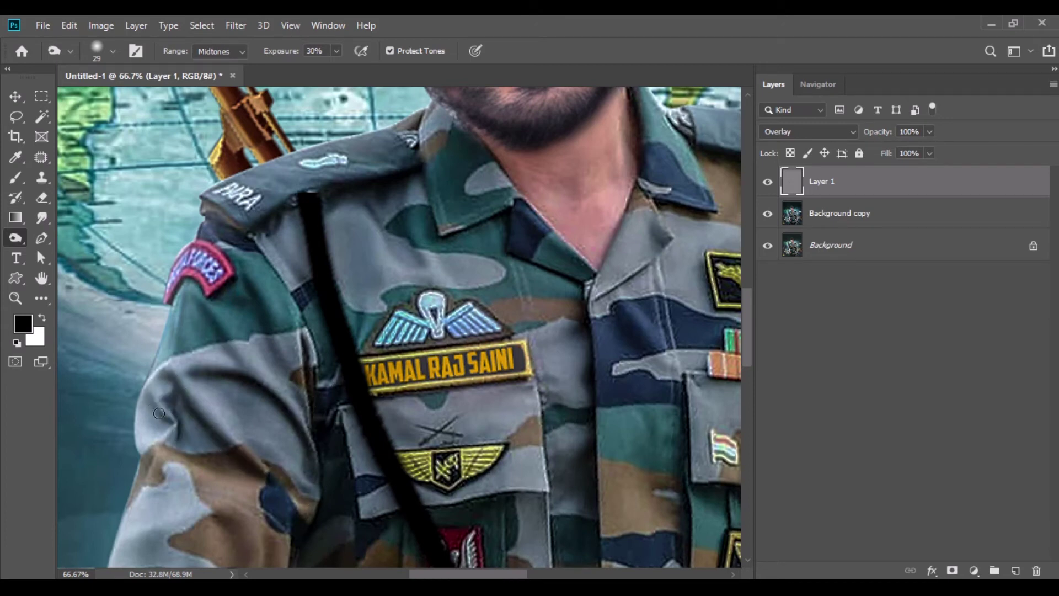
left_click_drag(152, 459, 214, 467)
scroll(221, 468, "down", 4)
mouse_move(190, 466)
left_mouse_down()
mouse_move(119, 457)
mouse_move(213, 488)
left_mouse_up()
left_click_drag(236, 437, 243, 486)
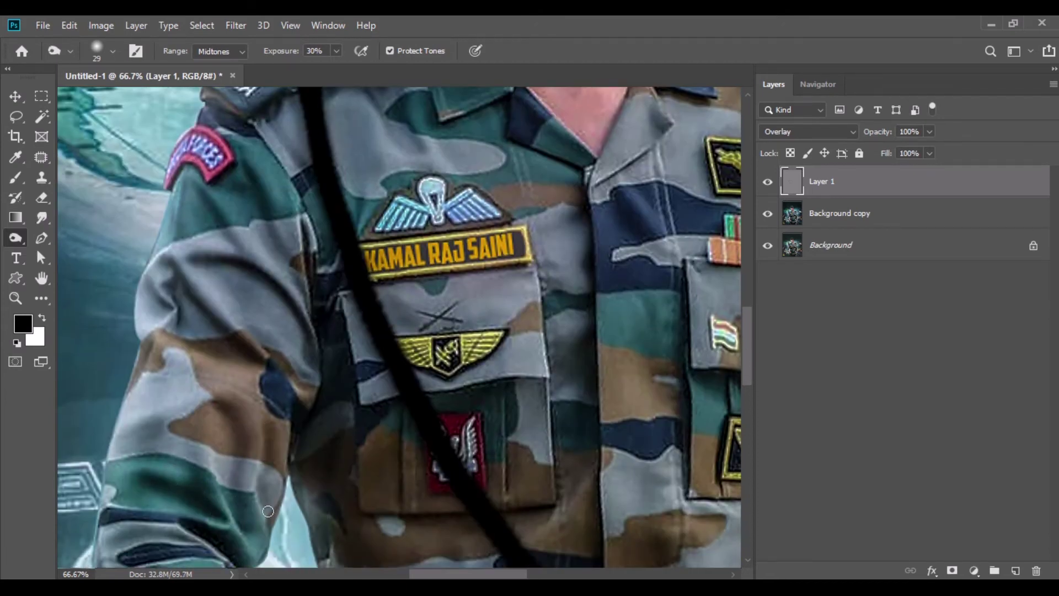
Step: Burn around the wing badge, the collar and upper chest, and the right sleeve folds
scroll(755, 376, "down", 5)
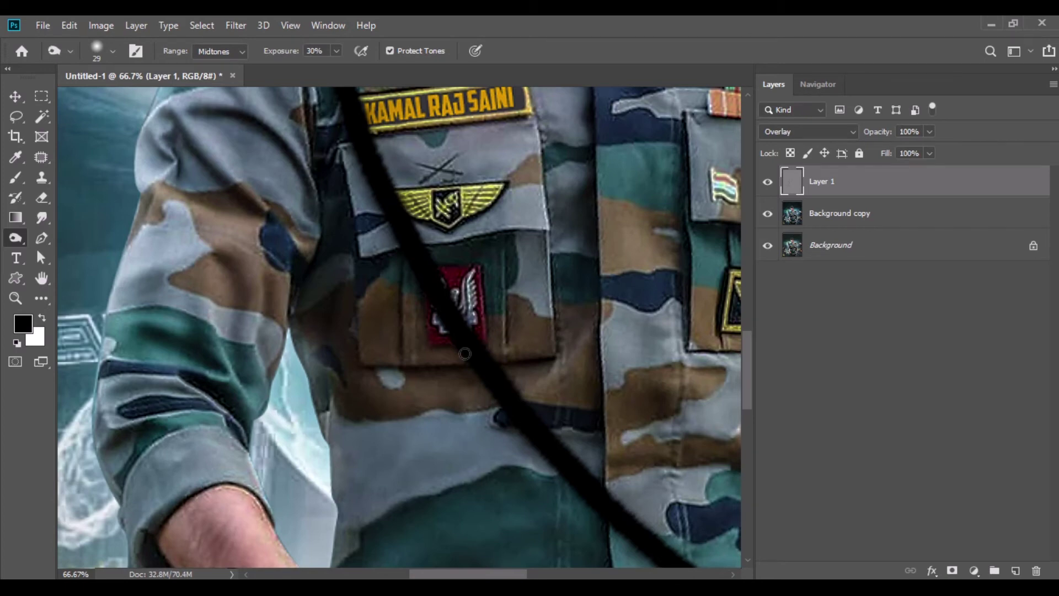
scroll(749, 370, "down", 3)
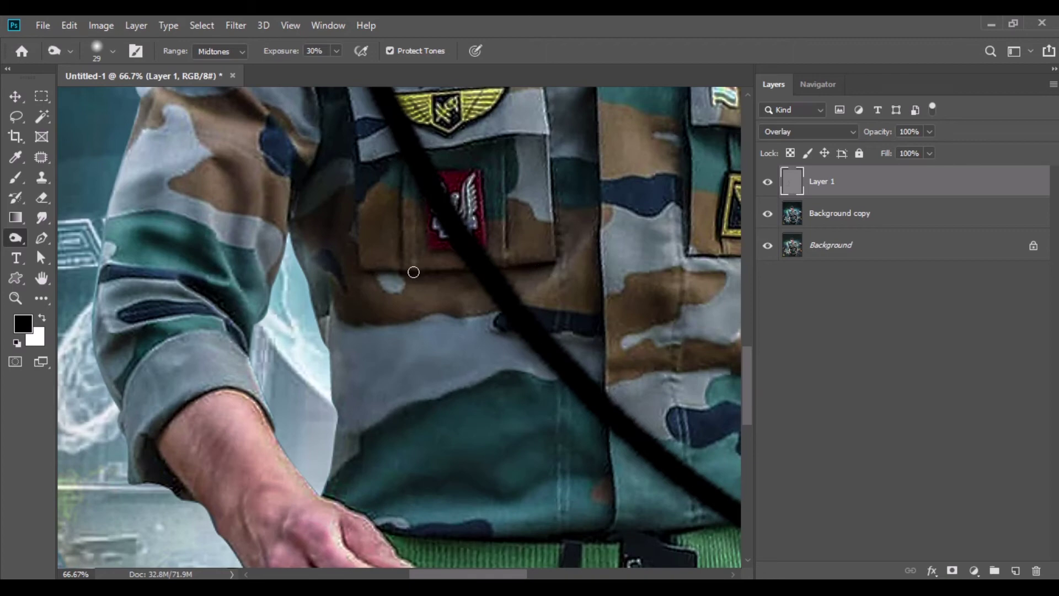
scroll(751, 386, "down", 1)
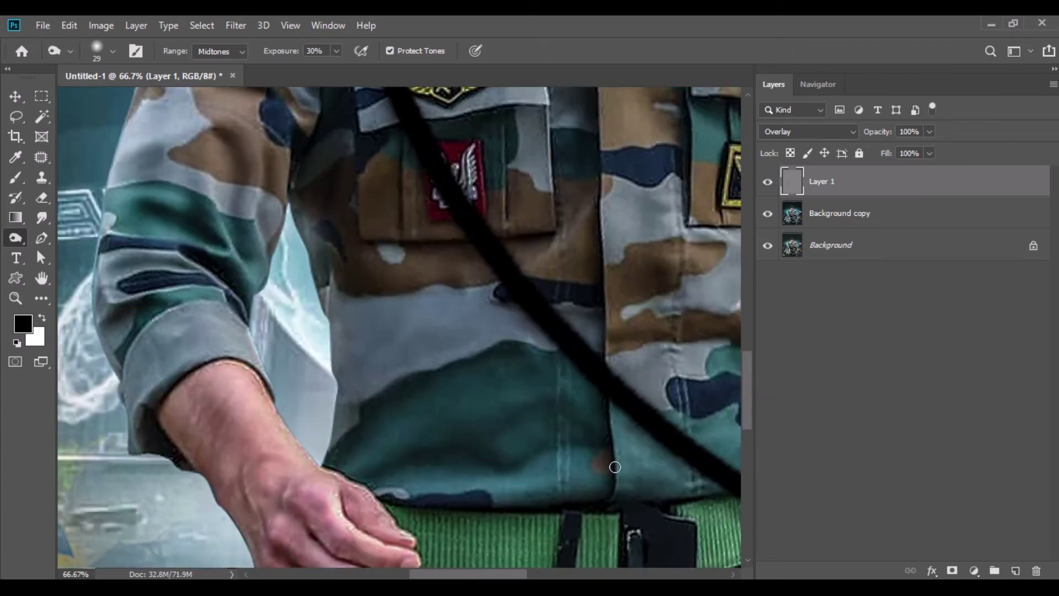
scroll(500, 352, "up", 5)
mouse_move(515, 277)
left_mouse_down()
mouse_move(408, 300)
mouse_move(506, 346)
left_mouse_up()
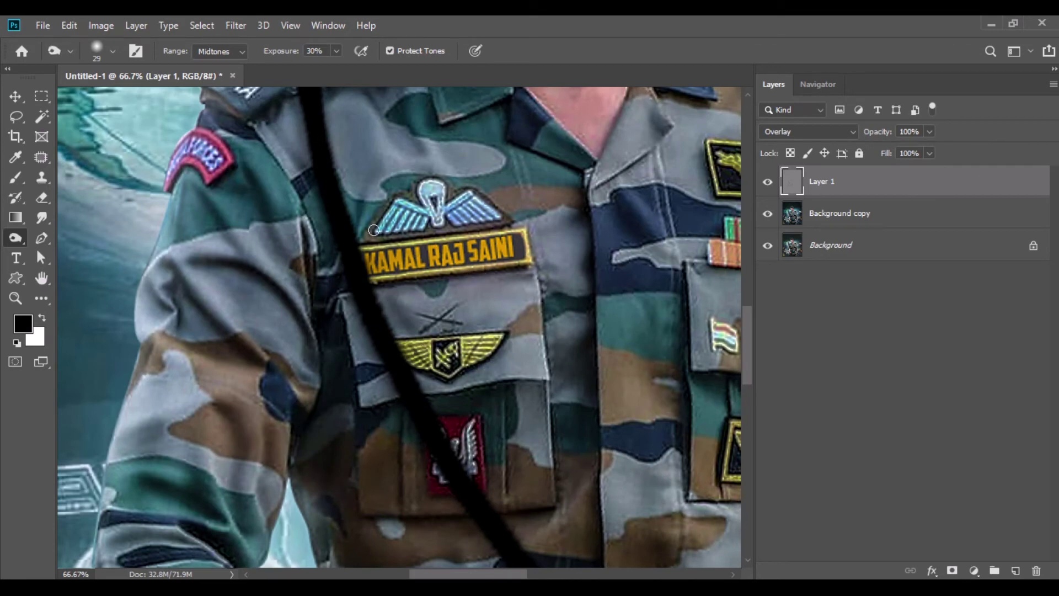
mouse_move(611, 188)
left_mouse_down()
mouse_move(643, 165)
mouse_move(674, 266)
left_mouse_up()
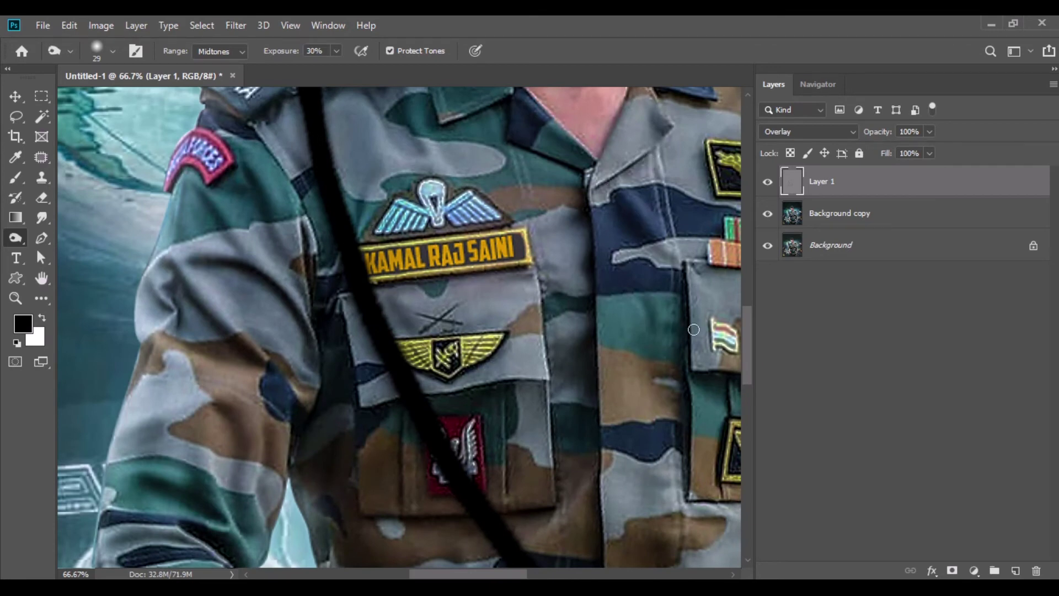
scroll(755, 368, "down", 3)
scroll(755, 368, "down", 1)
scroll(746, 387, "down", 2)
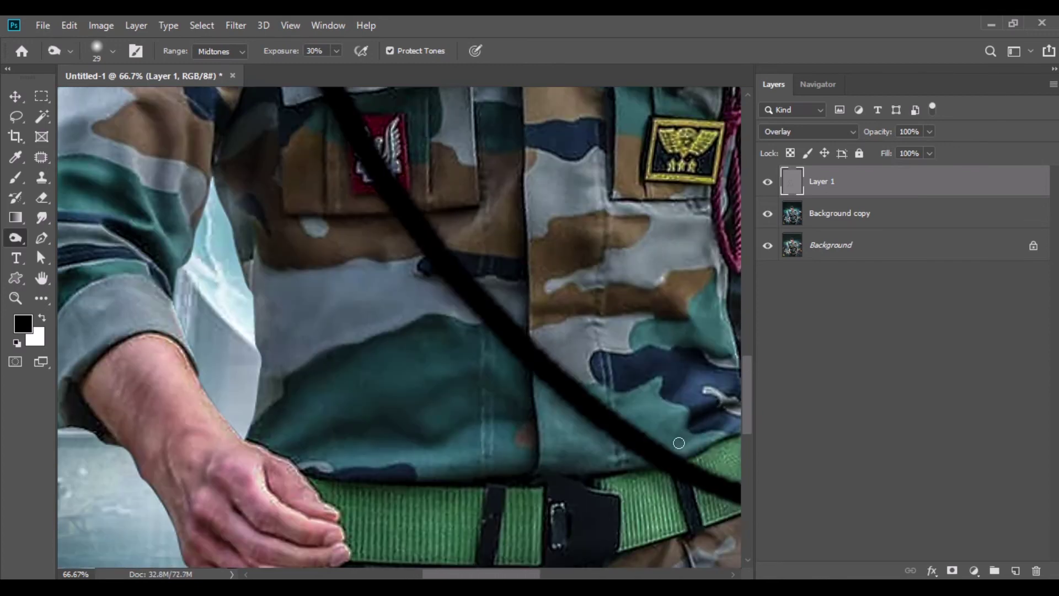
scroll(521, 572, "right", 5)
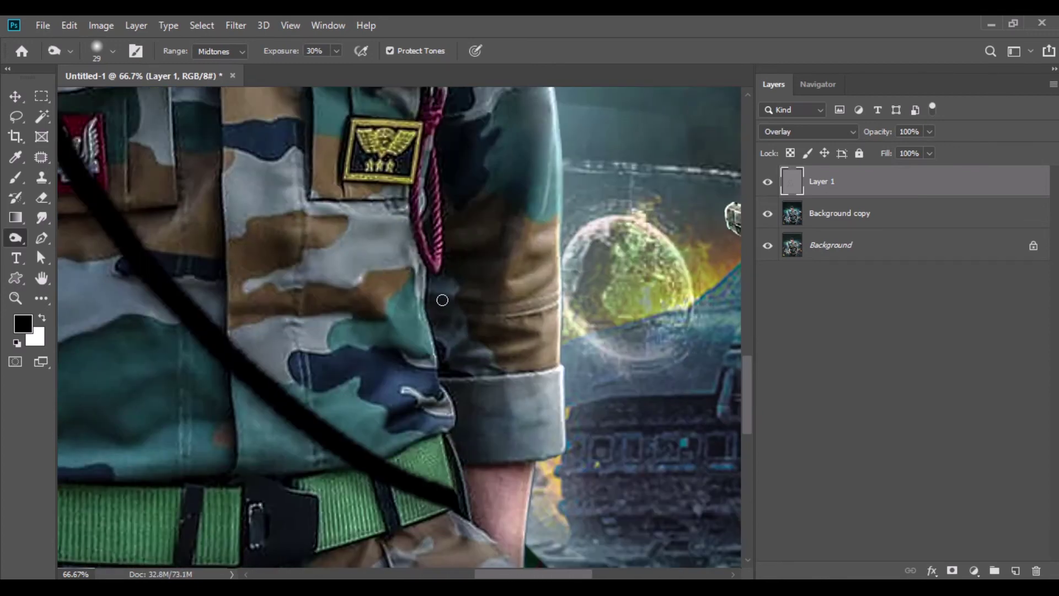
left_click_drag(541, 238, 547, 228)
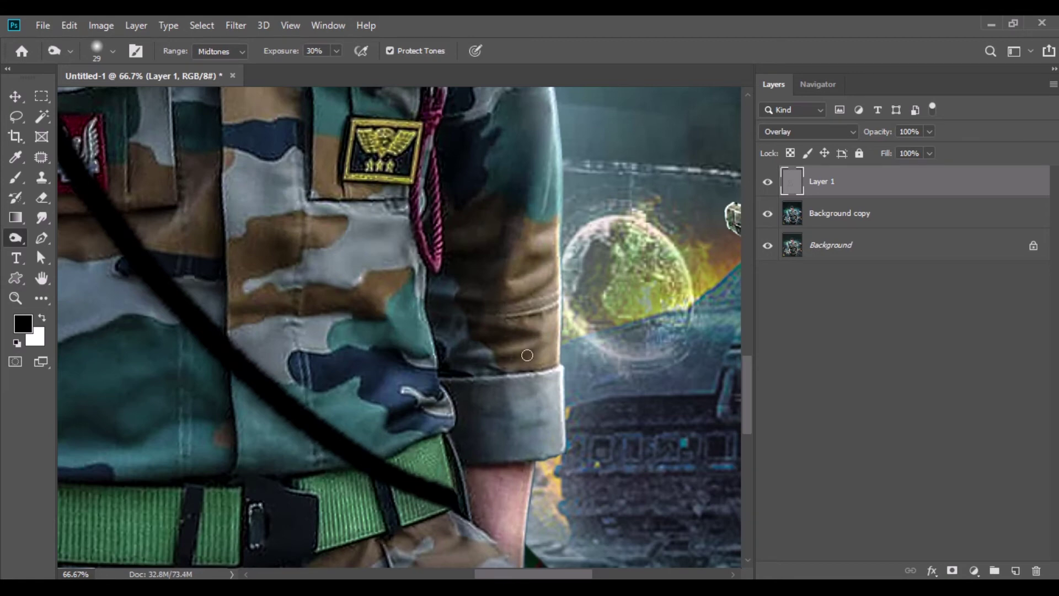
left_click_drag(472, 453, 546, 375)
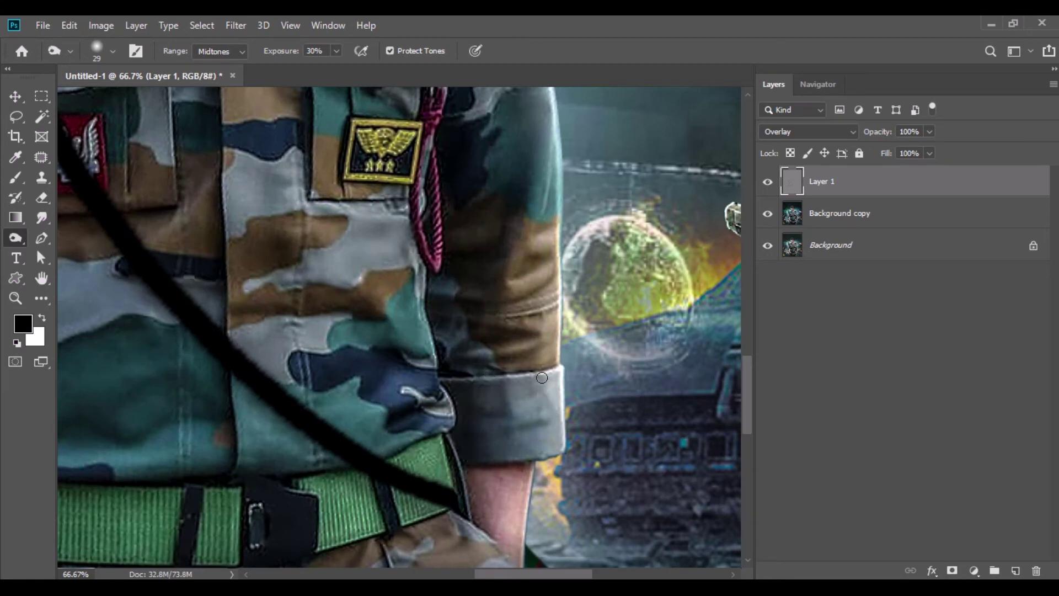
Step: Burn the pocket camouflage and the shoulder strap from the collar to the PARA tab
scroll(747, 339, "up", 5)
left_click_drag(505, 166, 494, 395)
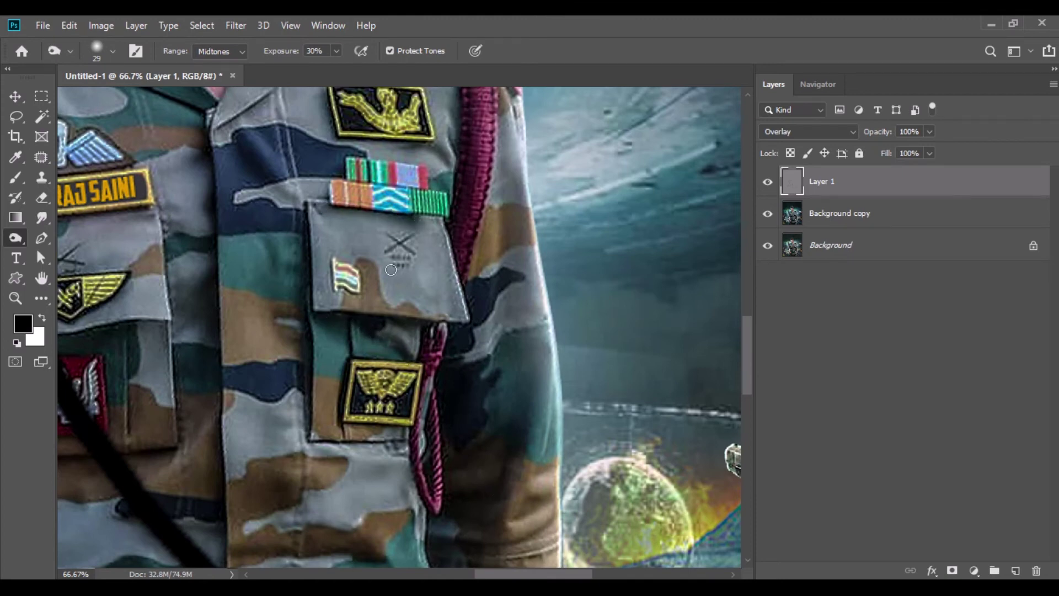
left_click_drag(333, 467, 408, 503)
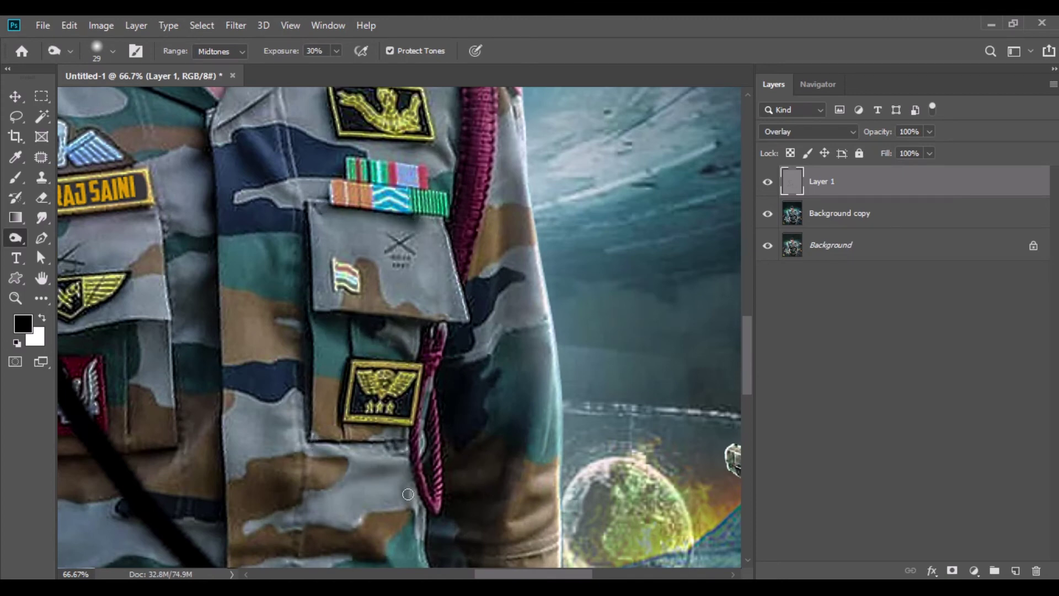
scroll(412, 291, "up", 6)
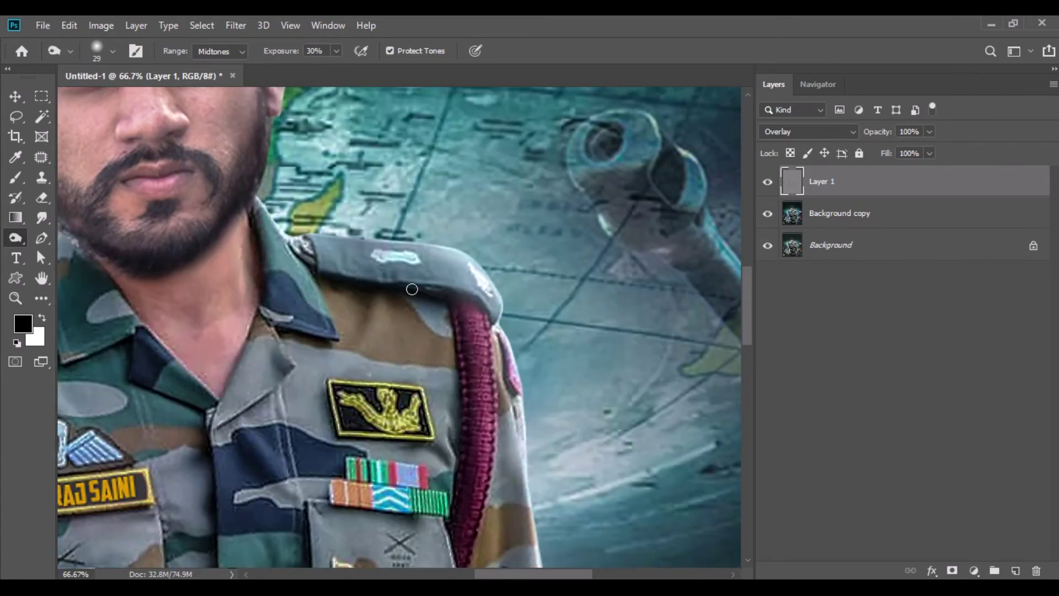
mouse_move(333, 335)
left_mouse_down()
mouse_move(345, 252)
mouse_move(403, 280)
left_mouse_up()
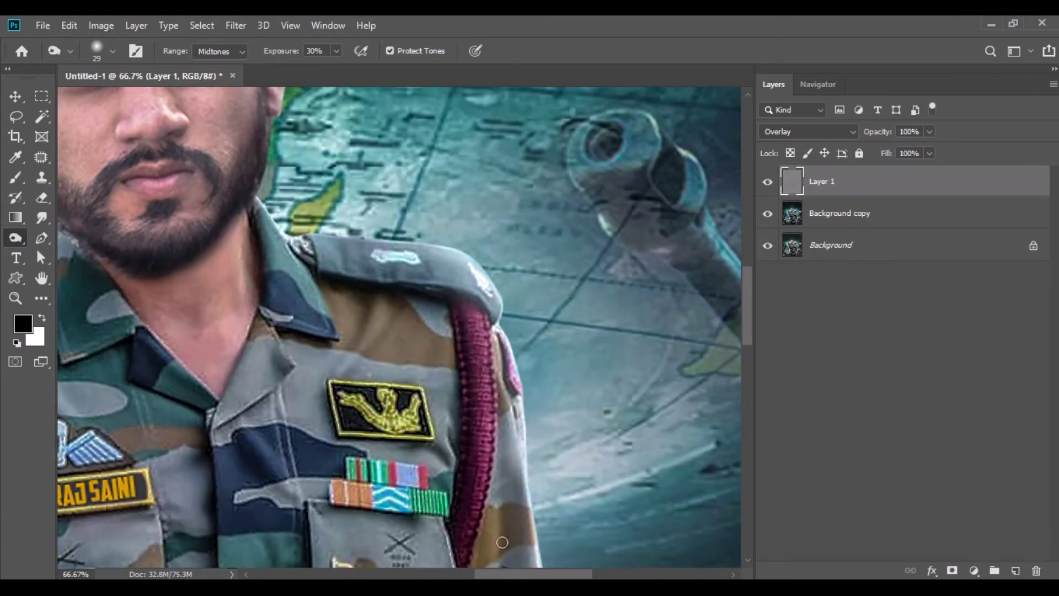
scroll(267, 433, "left", 6)
left_click_drag(252, 308, 202, 302)
left_click_drag(350, 292, 197, 343)
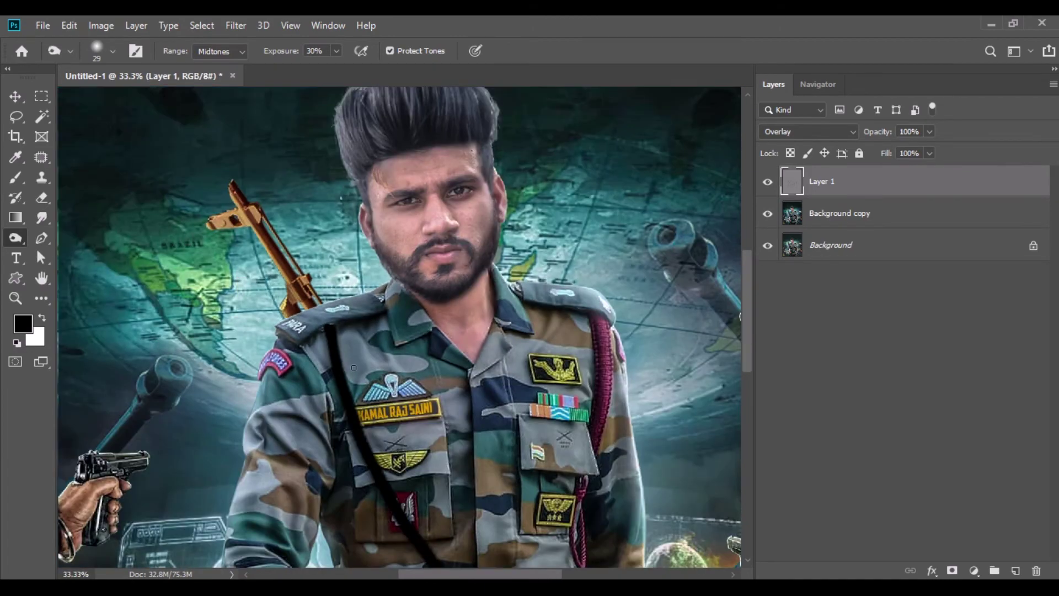
left_click_drag(747, 306, 753, 445)
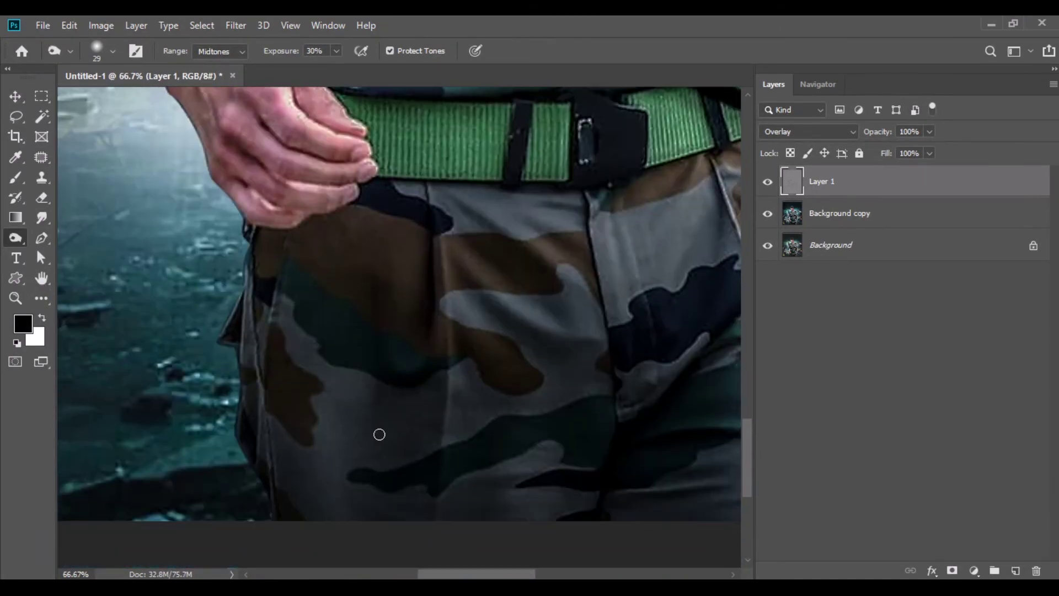
key("bracketleft")
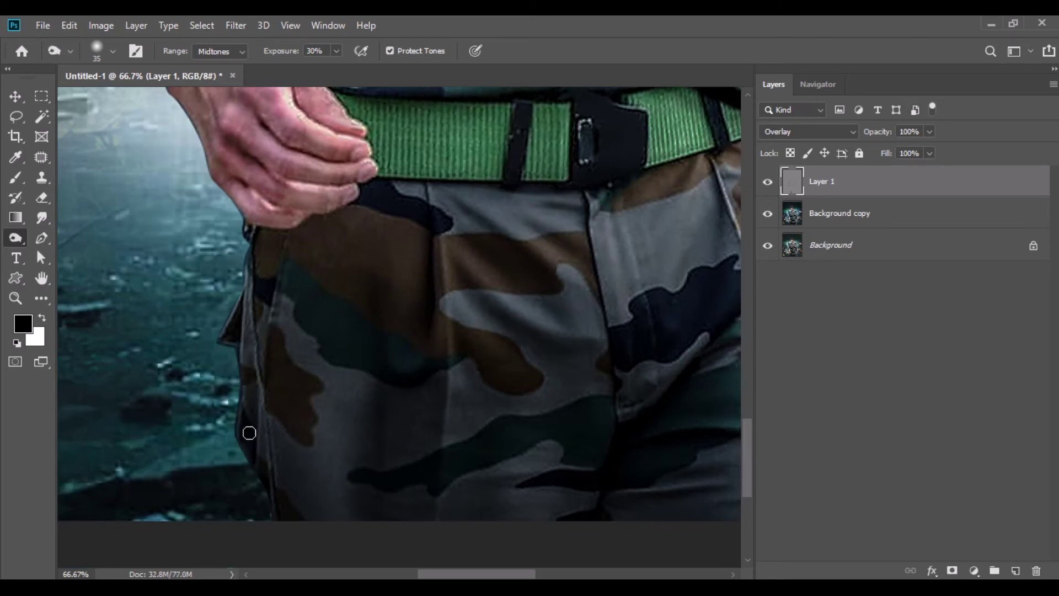
Step: Burn the brown trouser camouflage patch and the forearm down to the hand
scroll(250, 433, "right", 3)
scroll(596, 272, "right", 3)
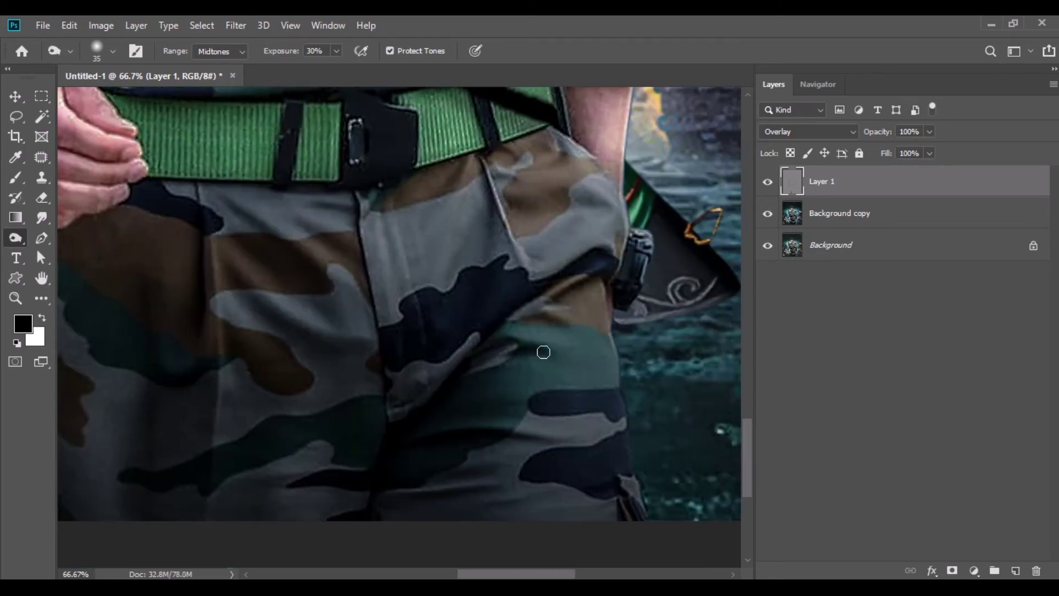
left_click_drag(560, 205, 425, 177)
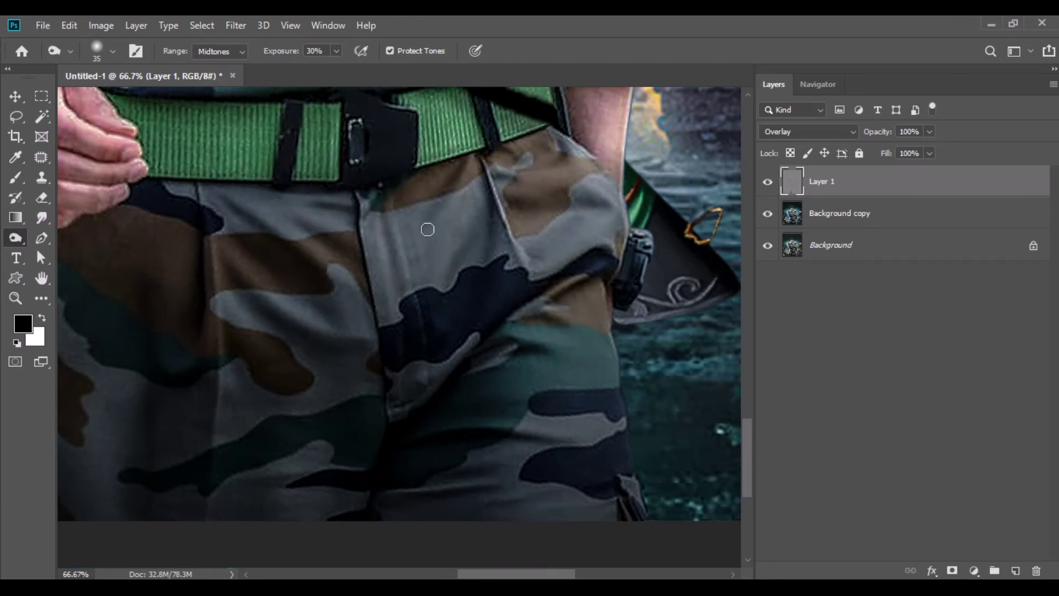
scroll(592, 312, "up", 4)
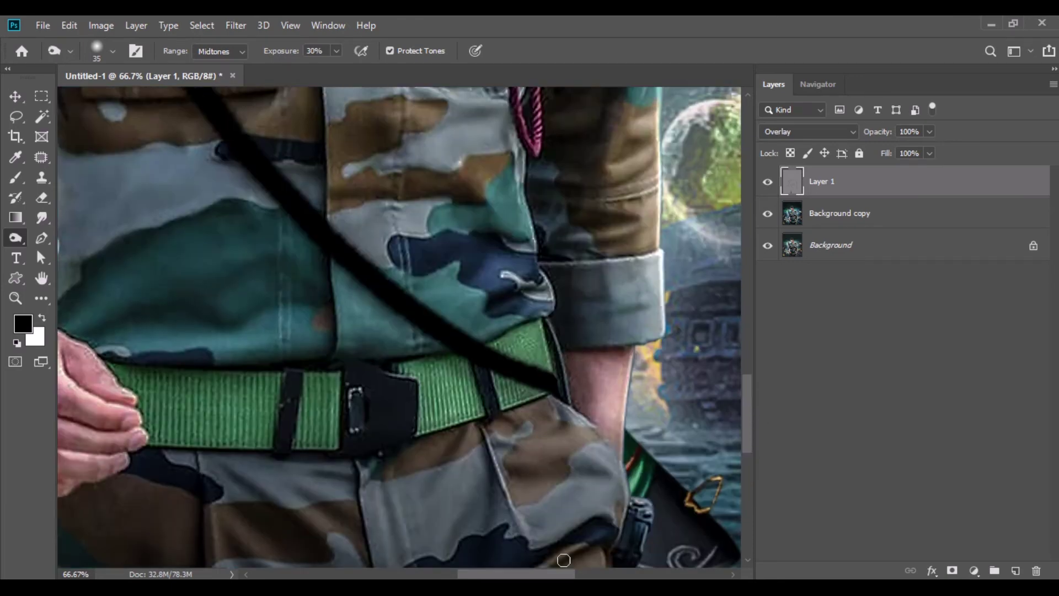
scroll(295, 301, "left", 5)
left_click_drag(254, 253, 321, 370)
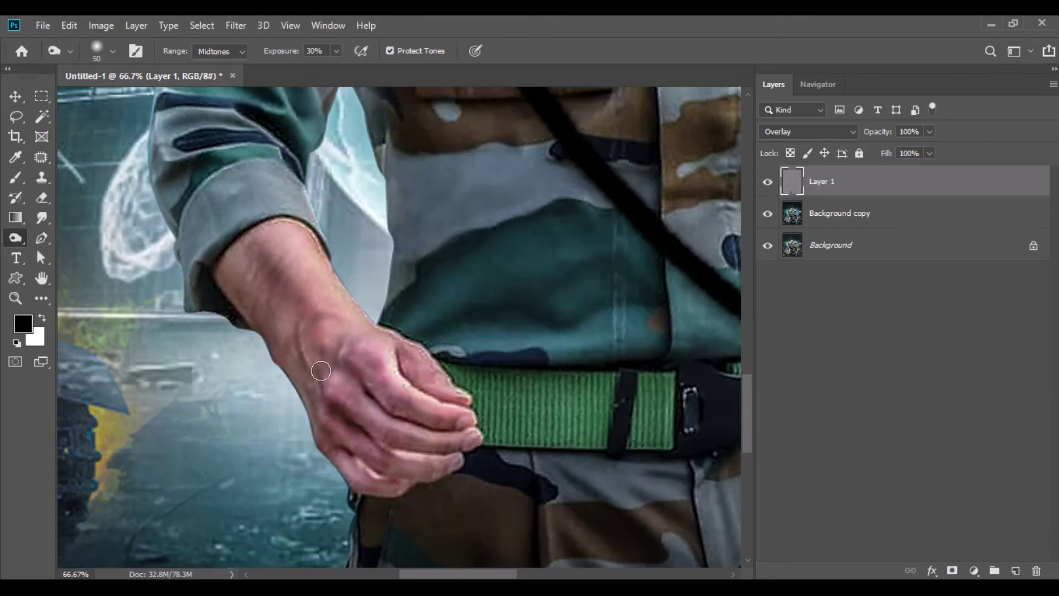
scroll(749, 381, "up", 10)
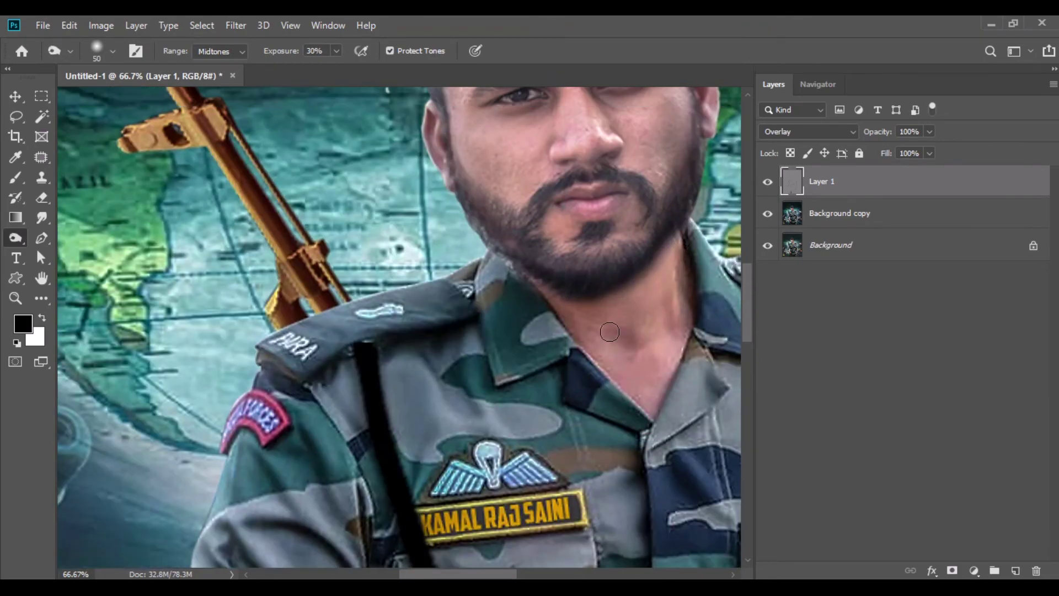
scroll(750, 337, "up", 8)
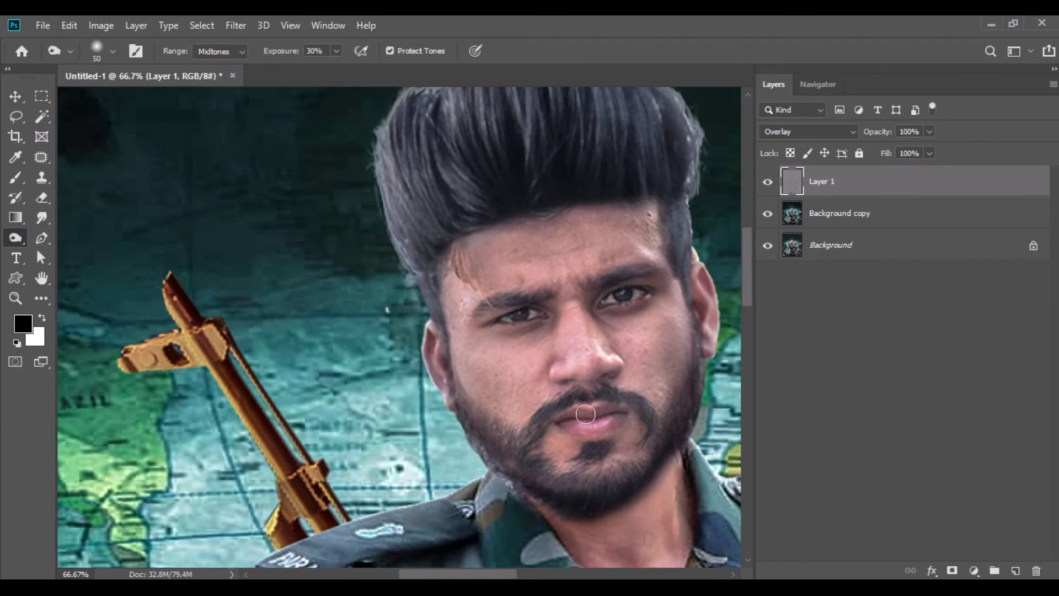
scroll(750, 299, "down", 5)
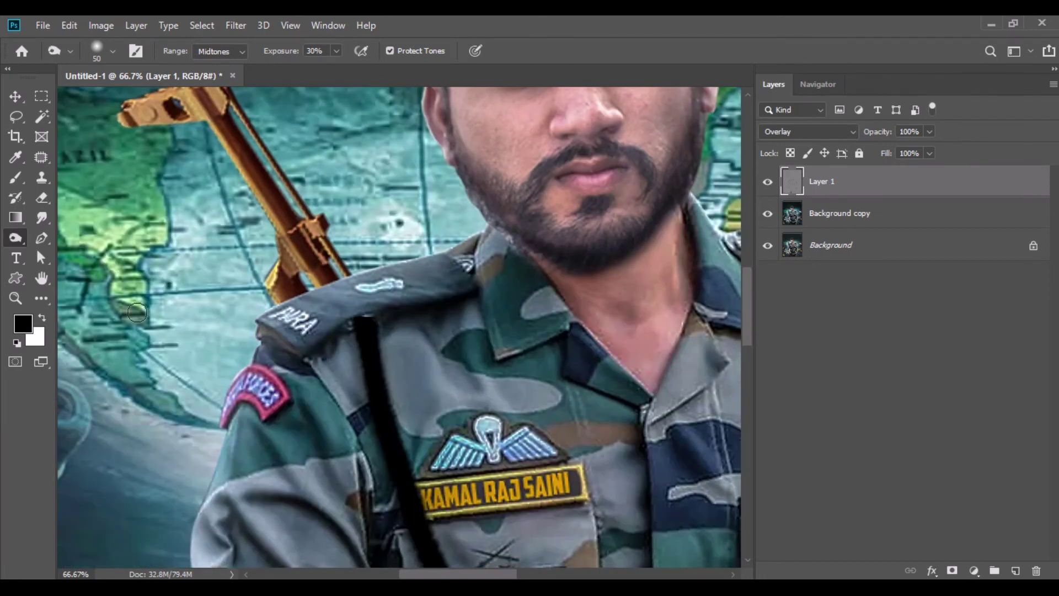
Step: Switch to the Dodge tool and lighten the left sleeve edge, camouflage and cuff
right_click(15, 237)
left_click(79, 241)
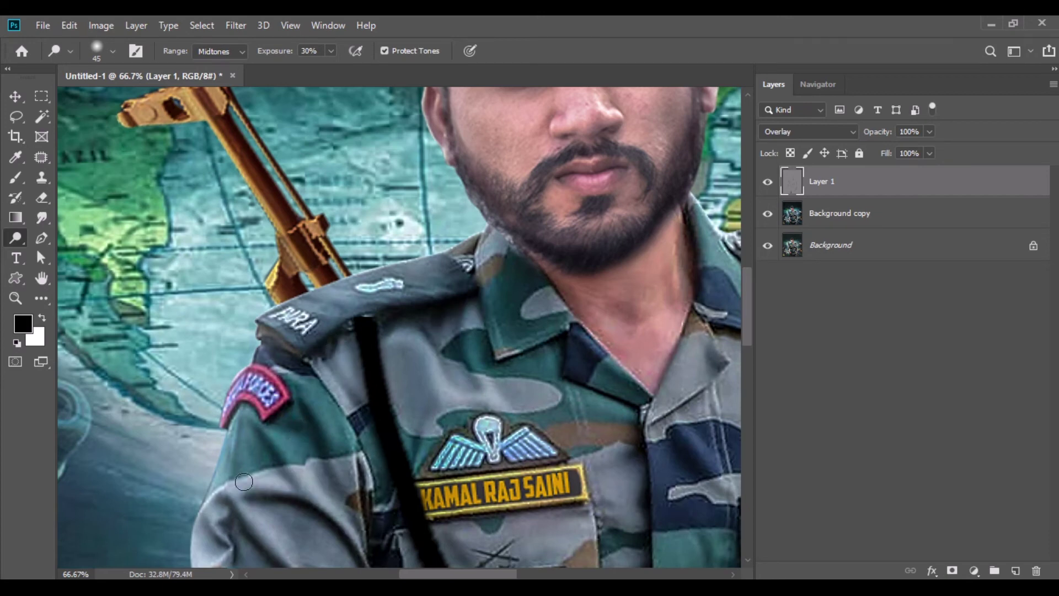
scroll(236, 338, "down", 5)
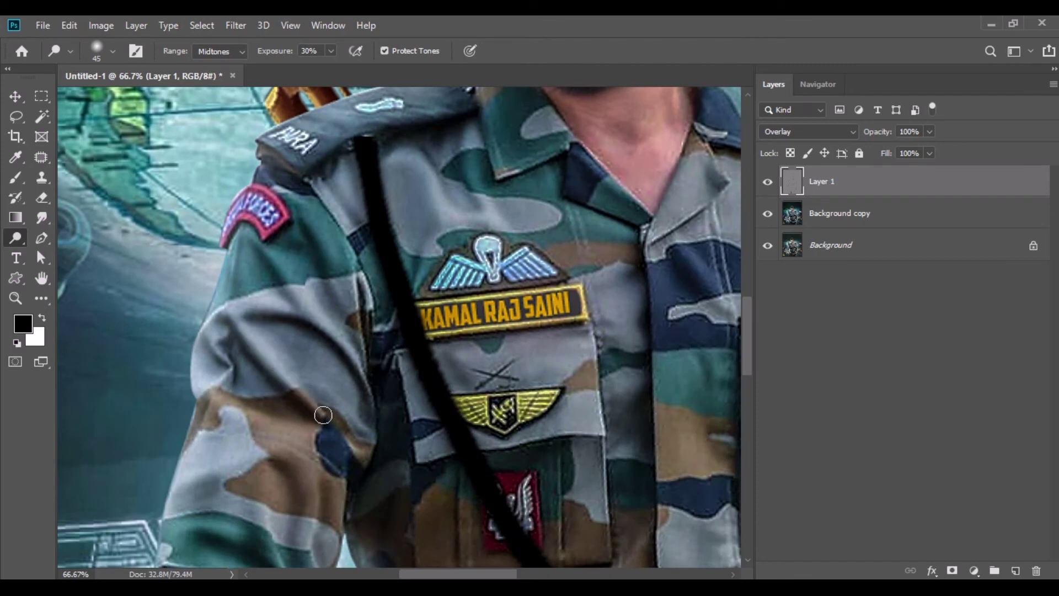
left_click_drag(213, 323, 200, 357)
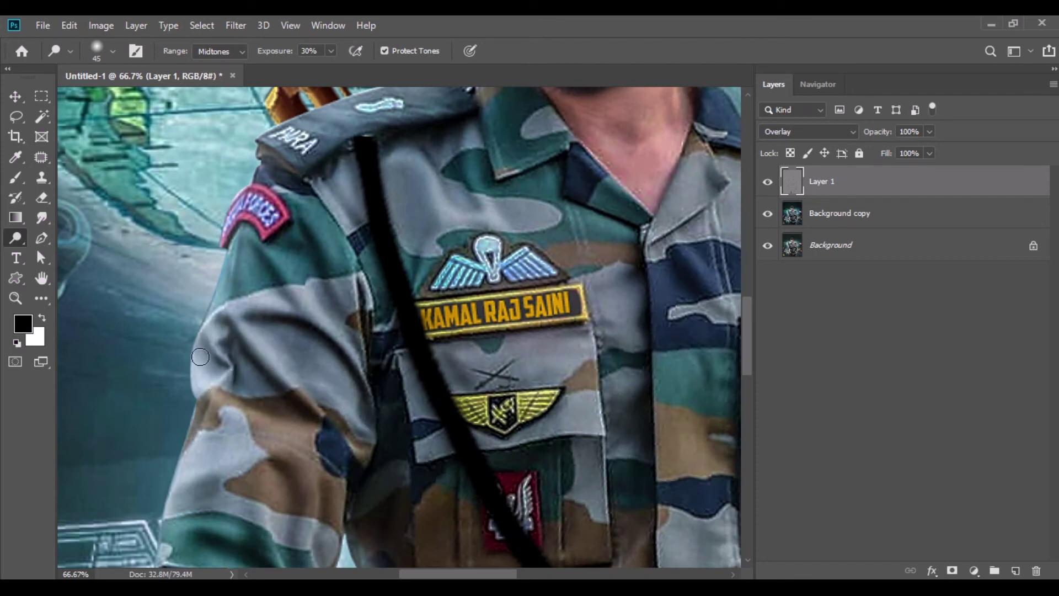
mouse_move(187, 474)
left_mouse_down()
mouse_move(307, 442)
mouse_move(210, 419)
mouse_move(268, 434)
mouse_move(259, 485)
mouse_move(331, 436)
mouse_move(304, 389)
mouse_move(259, 394)
left_mouse_up()
scroll(752, 361, "down", 3)
scroll(437, 382, "down", 5)
mouse_move(194, 425)
left_mouse_down()
mouse_move(293, 341)
mouse_move(165, 275)
mouse_move(254, 248)
mouse_move(172, 302)
left_mouse_up()
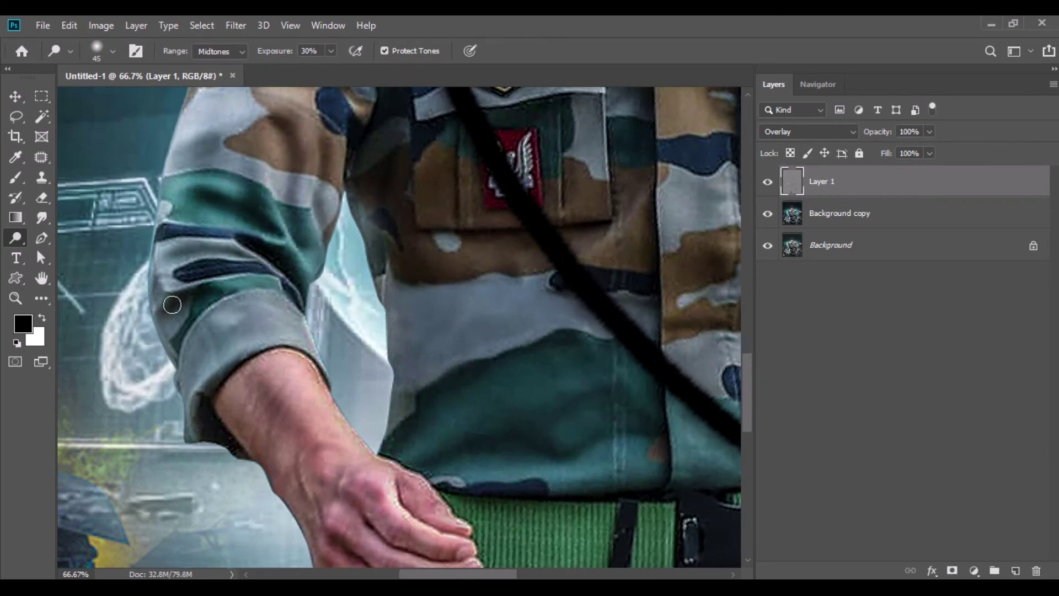
Step: Lighten the belt top, the area around the pockets, and the wing and yellow chest badges
left_click_drag(466, 574, 498, 572)
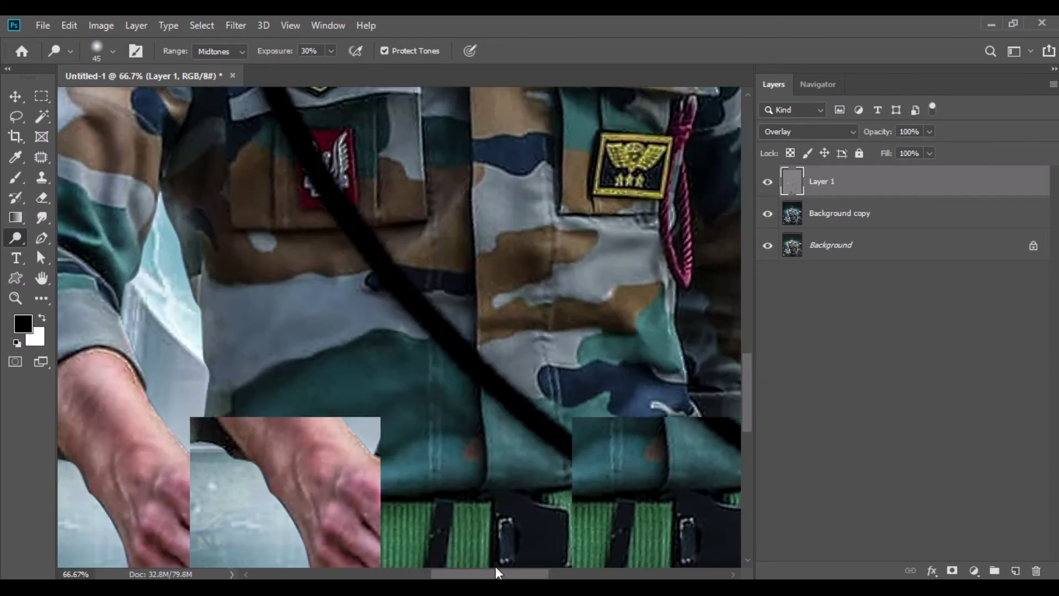
mouse_move(326, 558)
left_mouse_down()
mouse_move(407, 563)
mouse_move(683, 484)
mouse_move(634, 408)
mouse_move(623, 463)
mouse_move(538, 357)
mouse_move(623, 258)
mouse_move(646, 255)
left_mouse_up()
left_click_drag(276, 469, 397, 465)
mouse_move(486, 278)
left_mouse_down()
mouse_move(407, 248)
mouse_move(355, 275)
mouse_move(210, 407)
mouse_move(191, 241)
mouse_move(227, 371)
mouse_move(437, 330)
left_mouse_up()
scroll(598, 341, "up", 5)
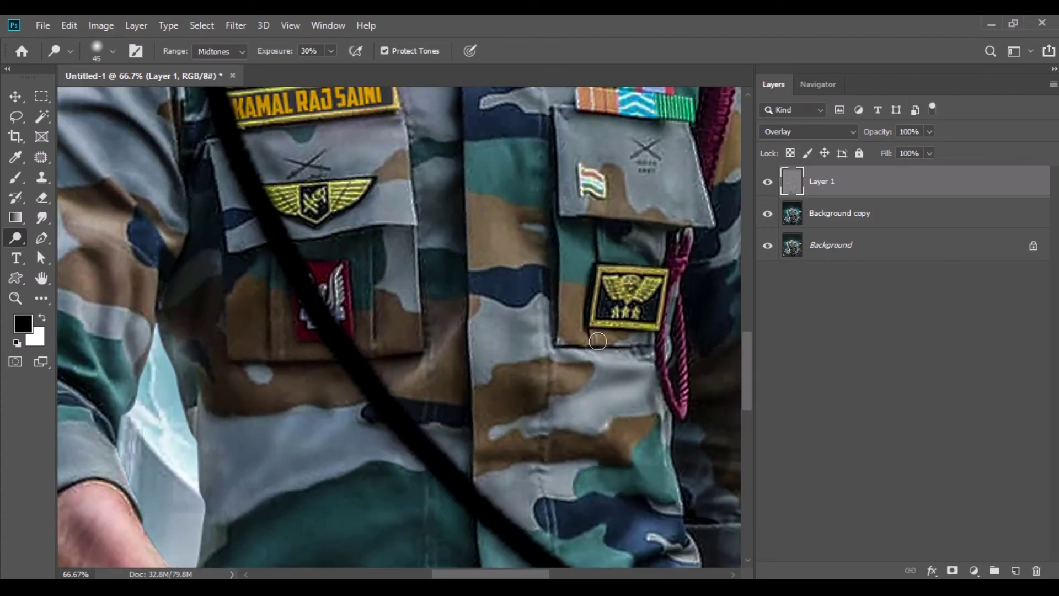
mouse_move(596, 154)
left_mouse_down()
mouse_move(684, 182)
mouse_move(613, 172)
left_mouse_up()
left_click_drag(299, 194, 333, 204)
mouse_move(609, 286)
left_mouse_down()
mouse_move(659, 284)
mouse_move(598, 314)
mouse_move(656, 282)
left_mouse_up()
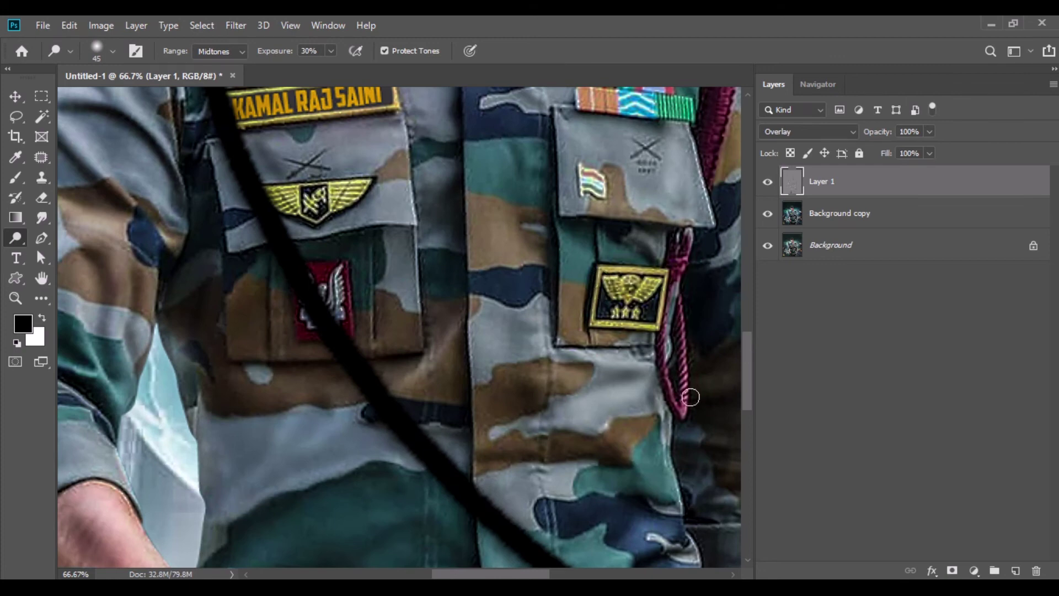
left_click_drag(215, 158, 242, 239)
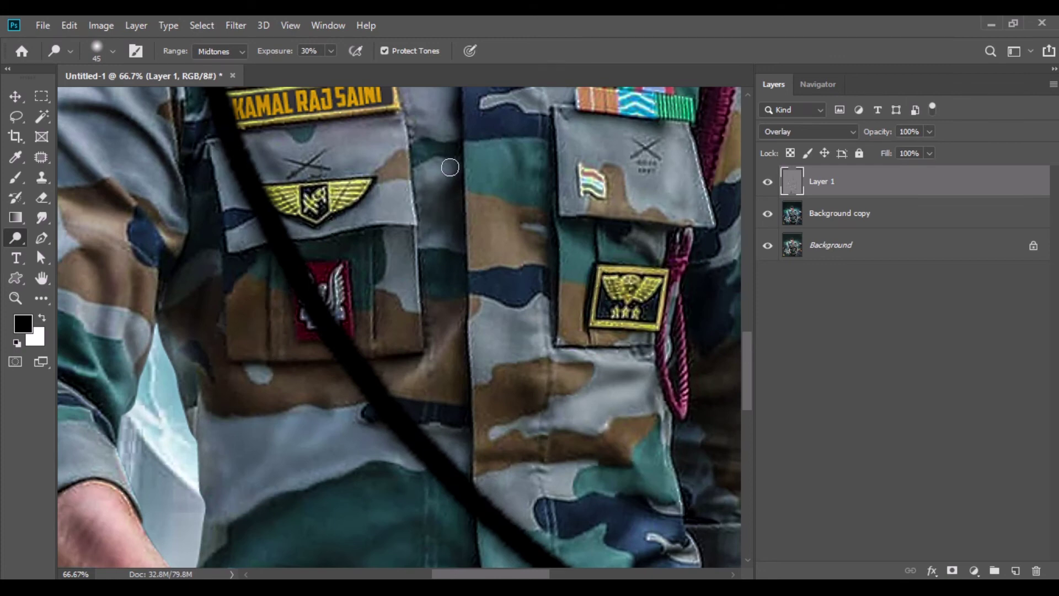
Step: Lighten the collar, para wings badge, shoulder strap and maroon rope
scroll(423, 238, "up", 3)
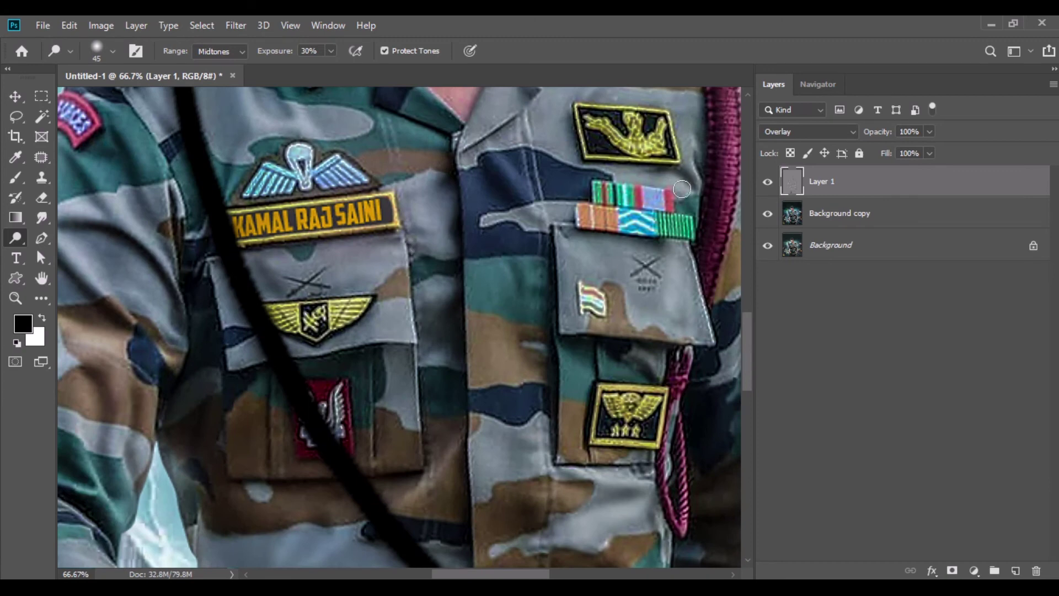
left_click_drag(560, 231, 517, 104)
left_click_drag(244, 171, 358, 177)
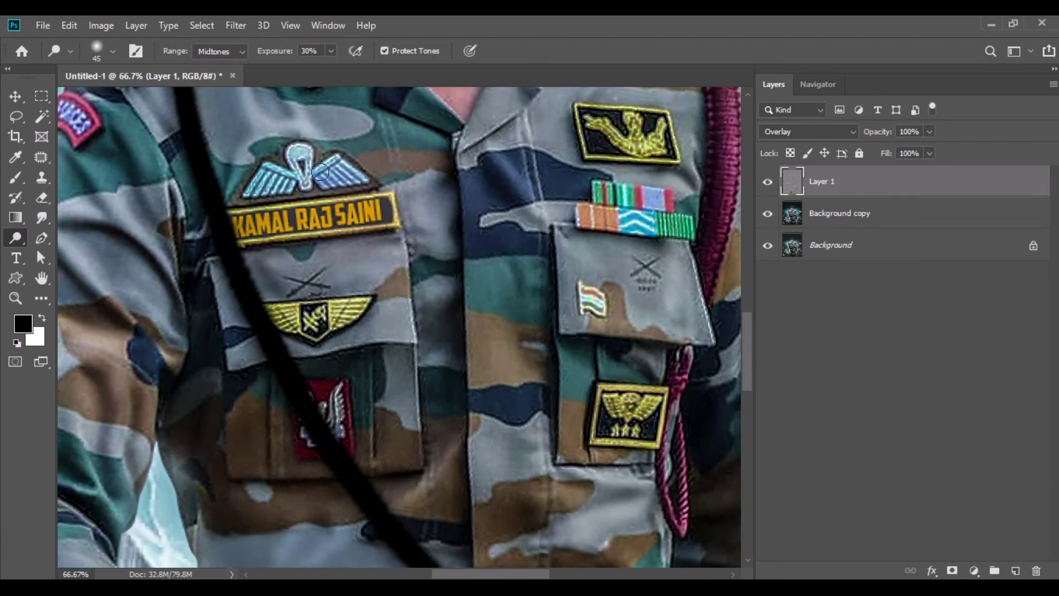
scroll(593, 272, "up", 5)
left_click_drag(593, 272, 735, 369)
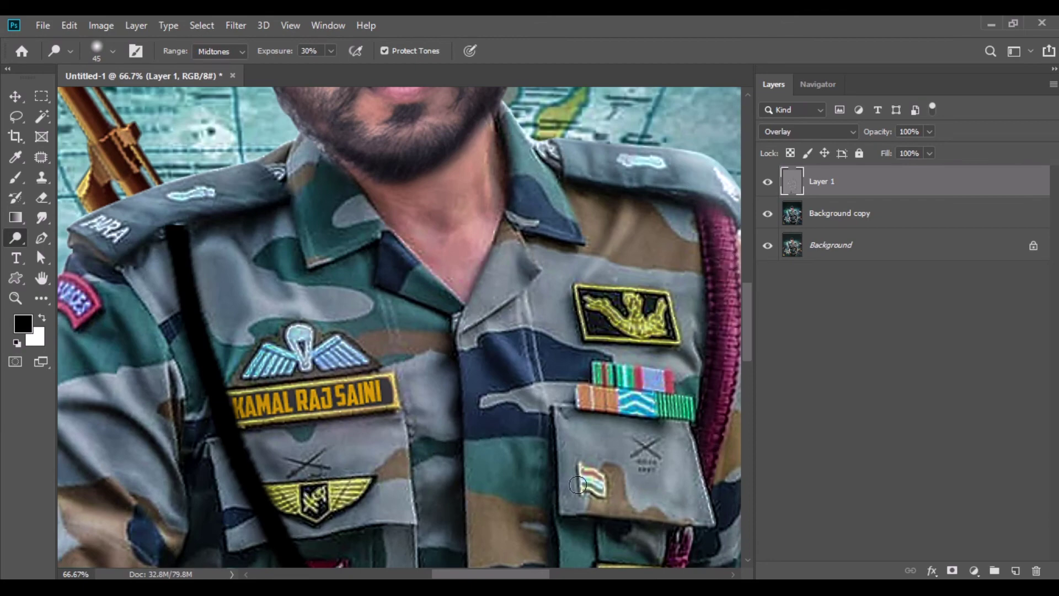
left_click_drag(486, 574, 538, 574)
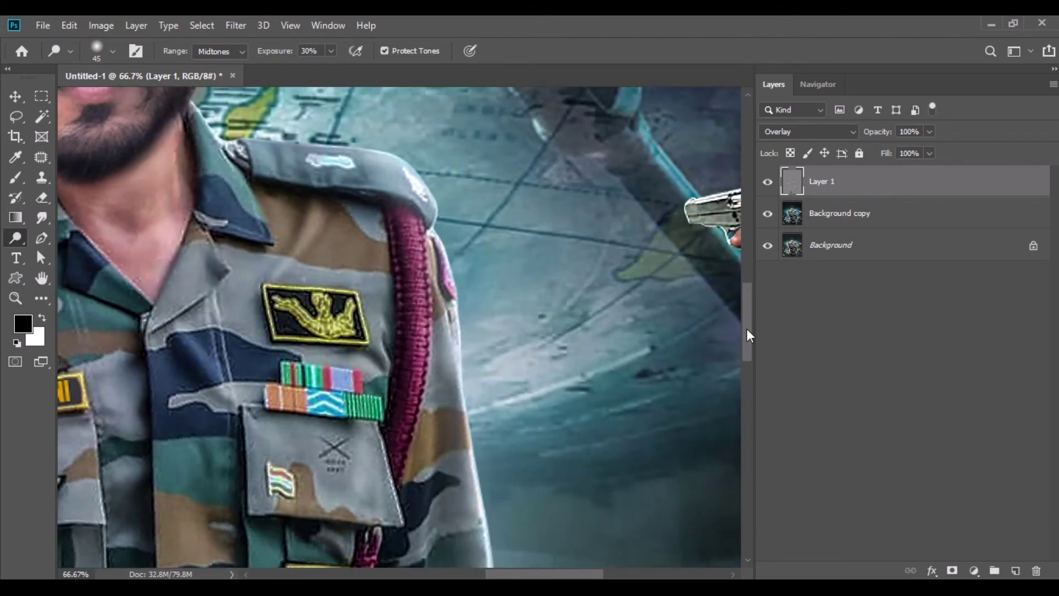
scroll(604, 333, "down", 5)
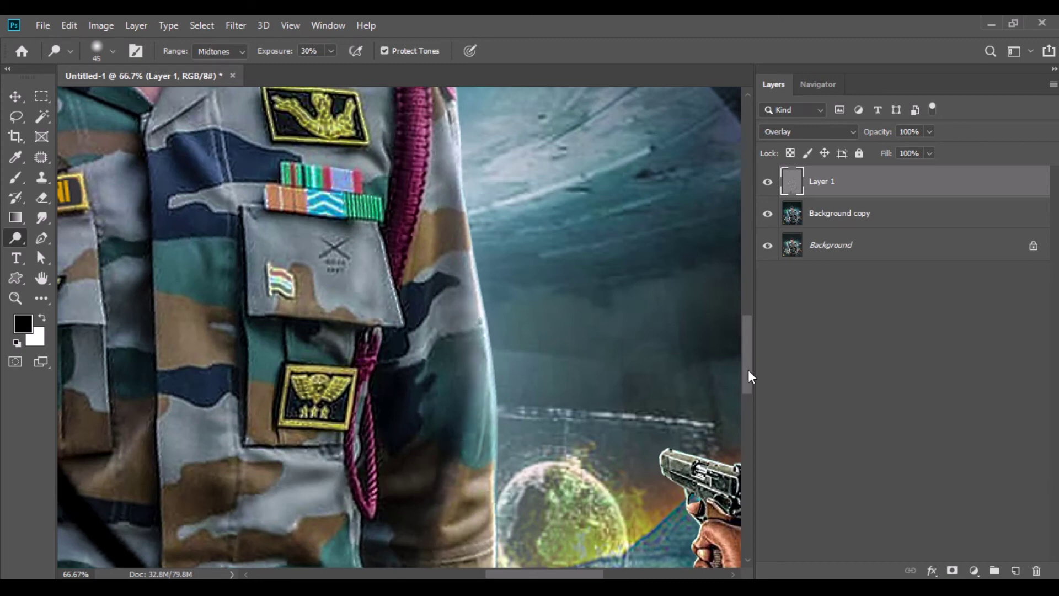
scroll(749, 378, "down", 5)
scroll(655, 408, "down", 2)
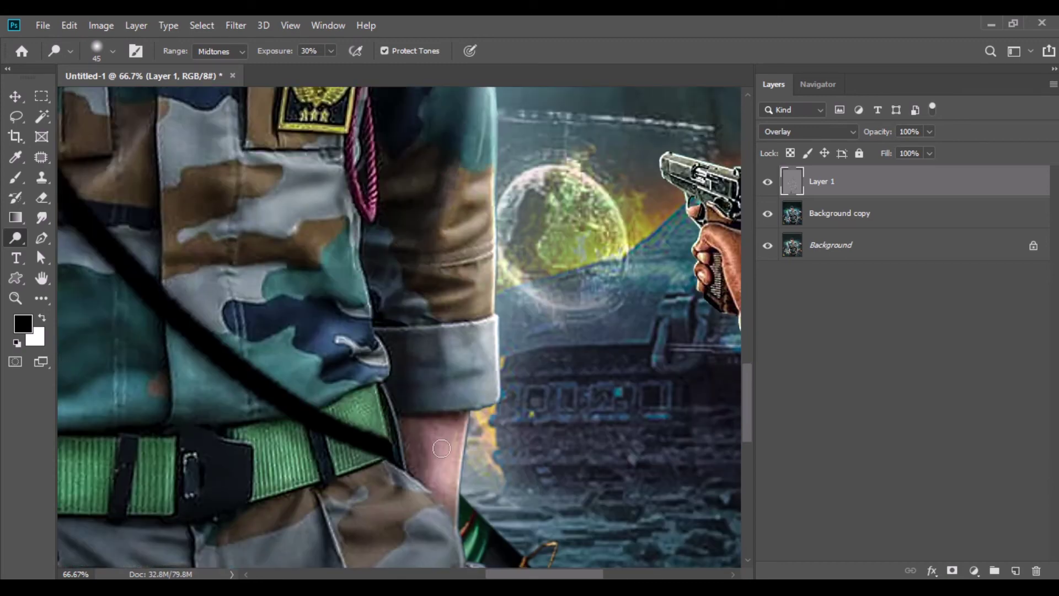
left_click_drag(510, 576, 564, 576)
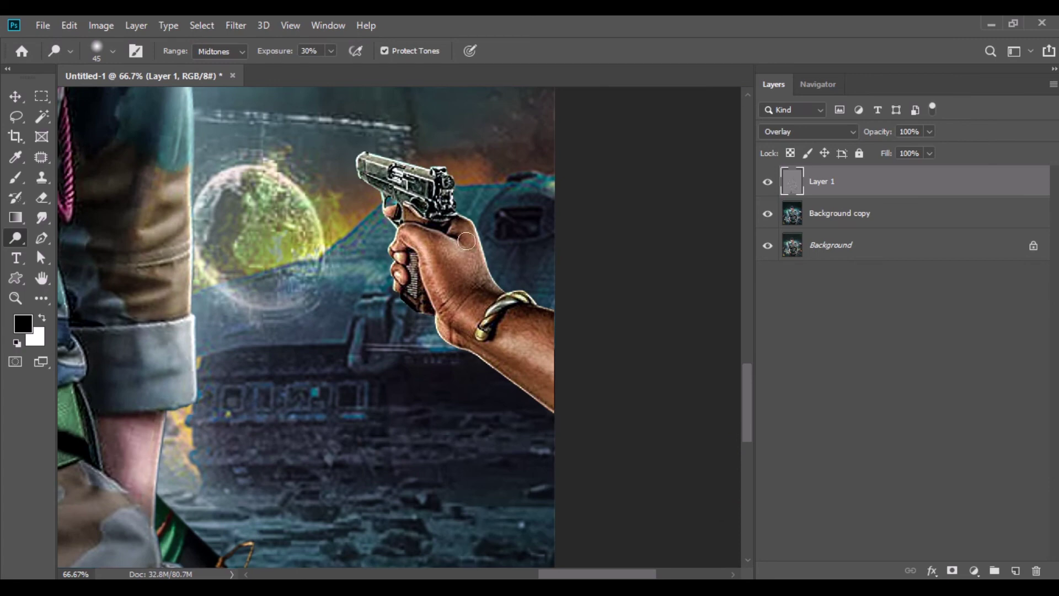
Step: Dodge the sleeve edge and each pistol-holding hand on the overlay layer to brighten them
left_click_drag(356, 213, 189, 163)
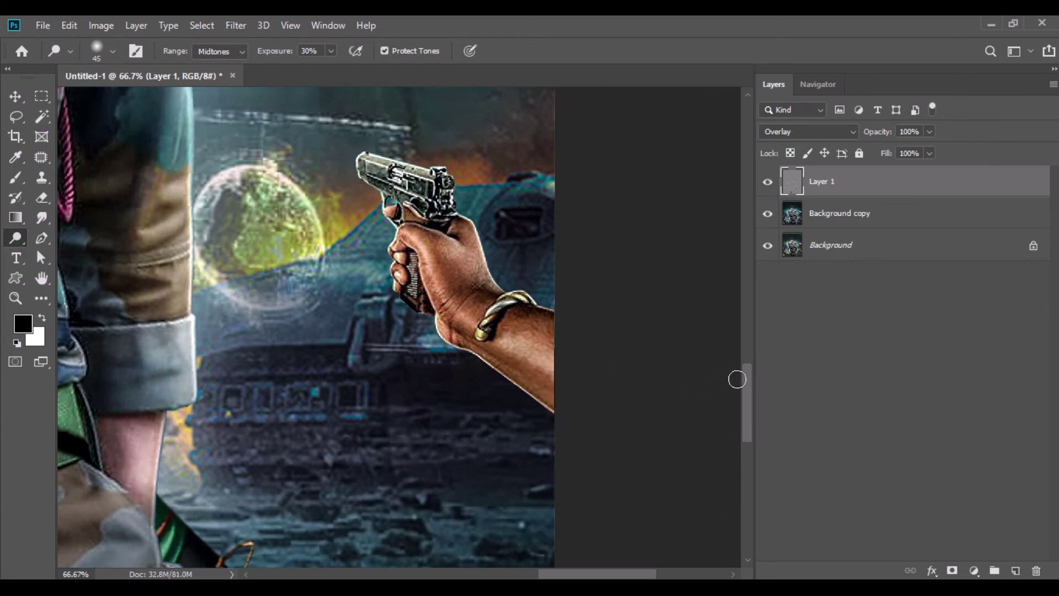
scroll(705, 376, "down", 5)
scroll(709, 309, "up", 10)
left_click_drag(508, 251, 447, 304)
scroll(446, 303, "left", 10)
scroll(746, 325, "down", 3)
left_click_drag(154, 459, 94, 535)
left_click_drag(750, 361, 757, 480)
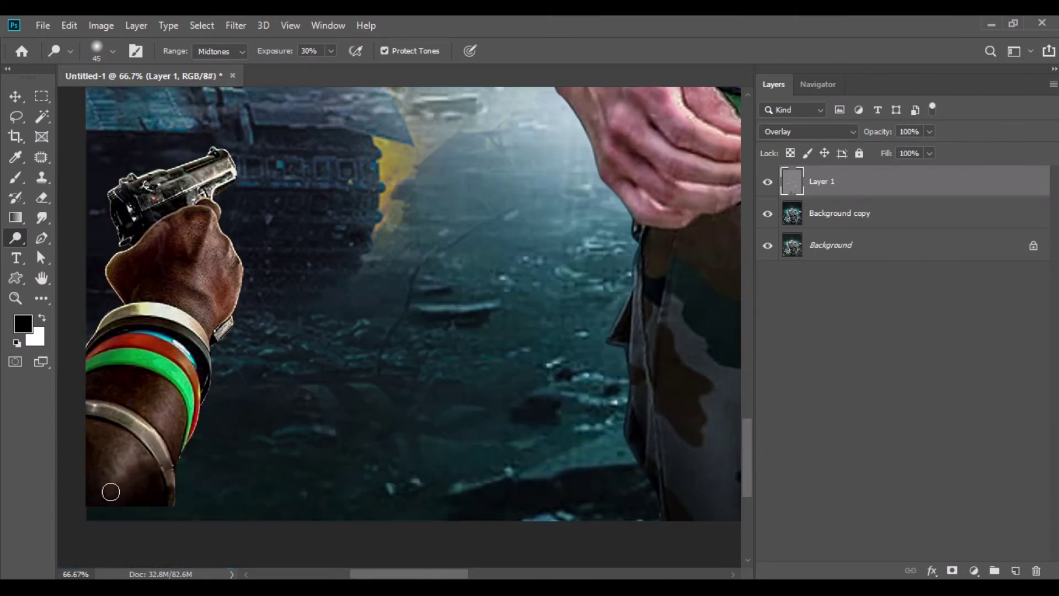
left_click_drag(110, 491, 114, 249)
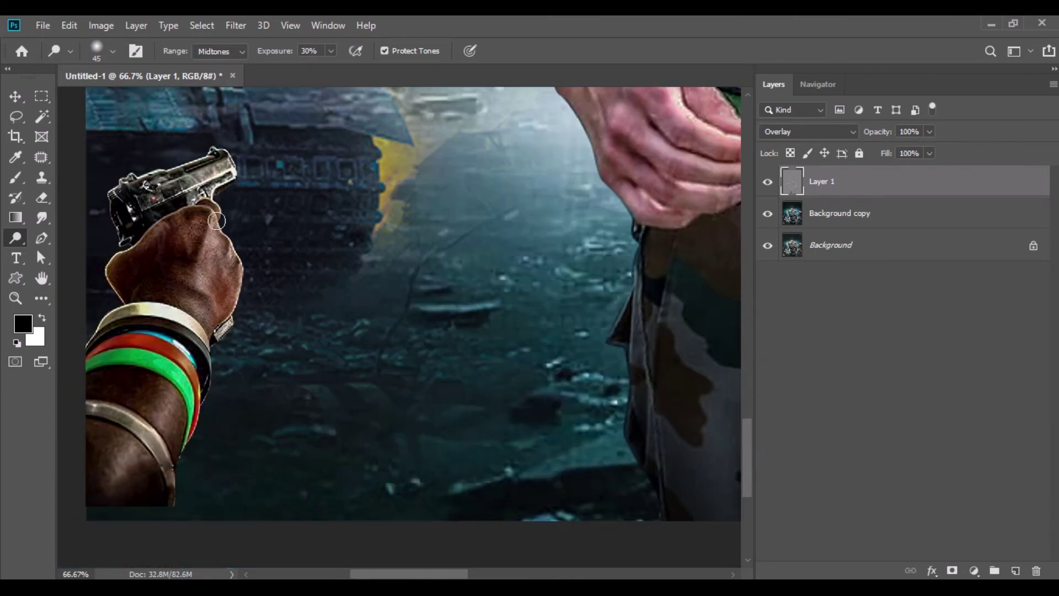
Step: Burn the right-side hand area with the Burn tool, then zoom out to the whole poster
right_click(13, 239)
left_click(74, 251)
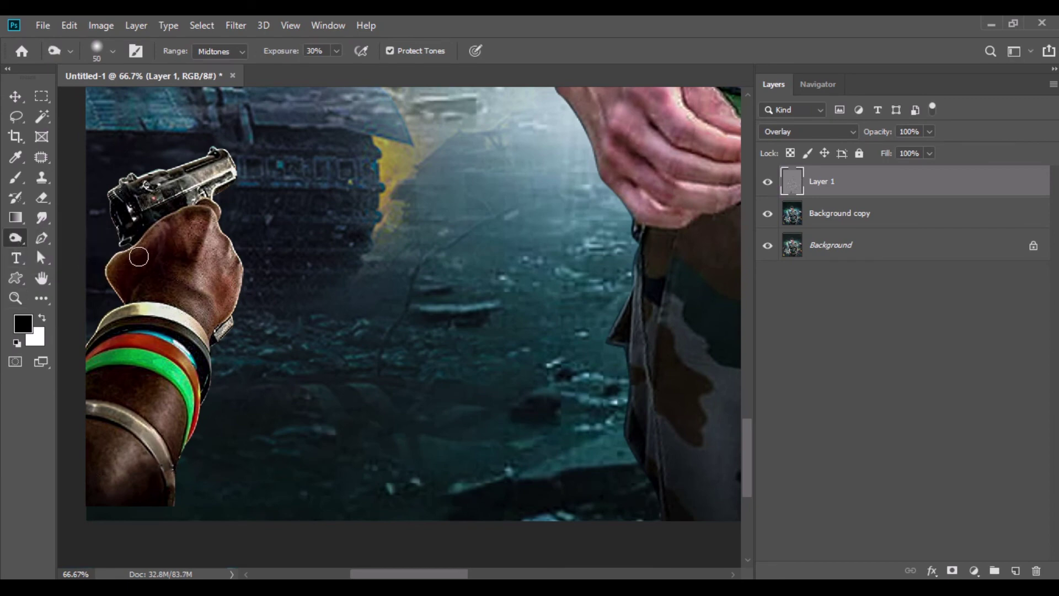
left_click_drag(746, 431, 741, 343)
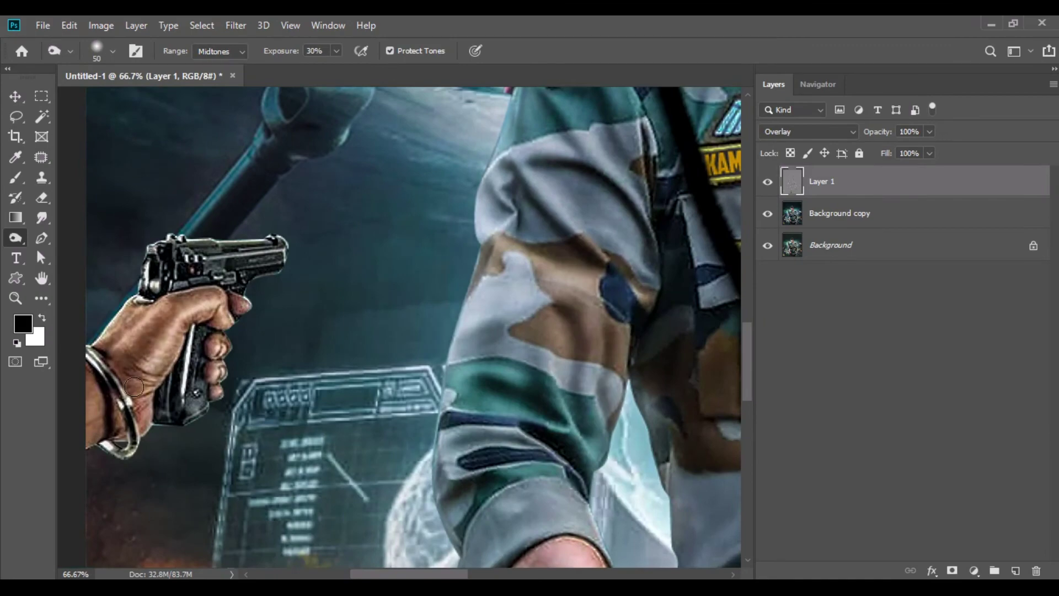
scroll(746, 383, "right", 5)
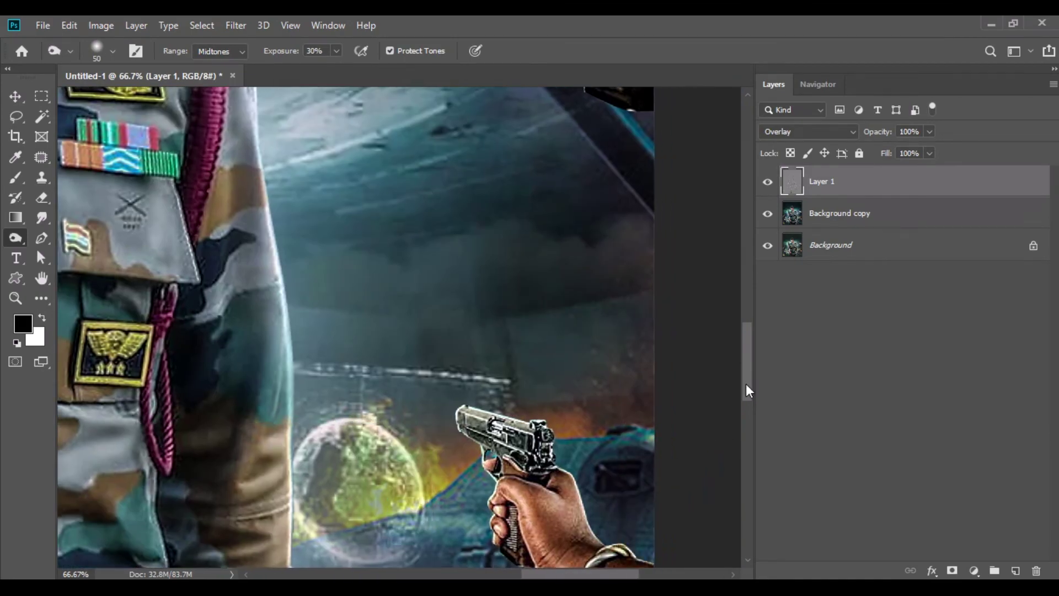
scroll(746, 383, "down", 3)
mouse_move(766, 379)
left_mouse_down()
mouse_move(759, 470)
mouse_move(759, 326)
left_mouse_up()
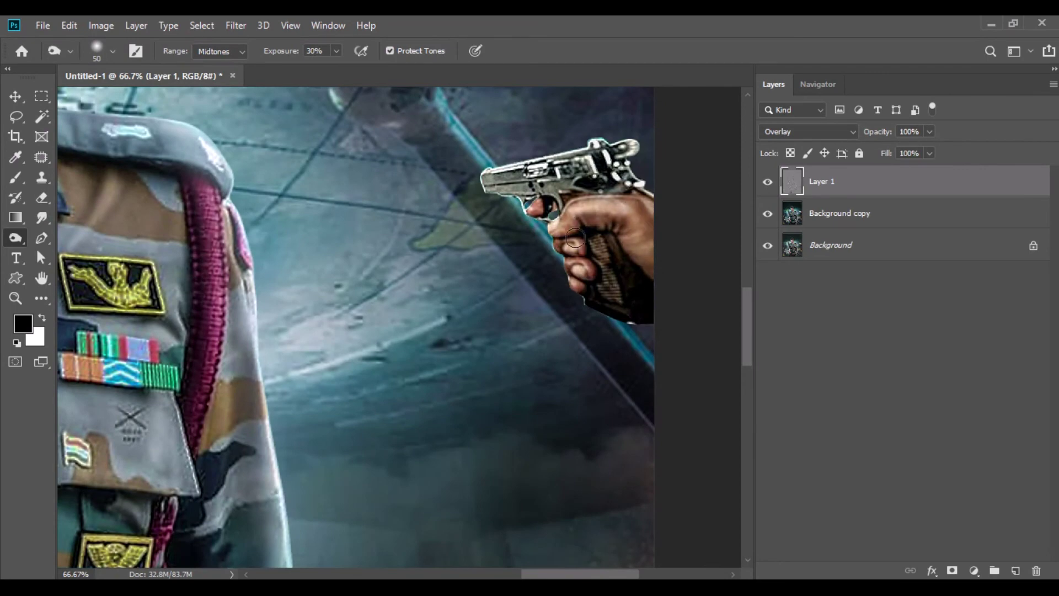
key("ctrl+minus")
key("ctrl+minus")
key("ctrl+minus")
key("ctrl+minus")
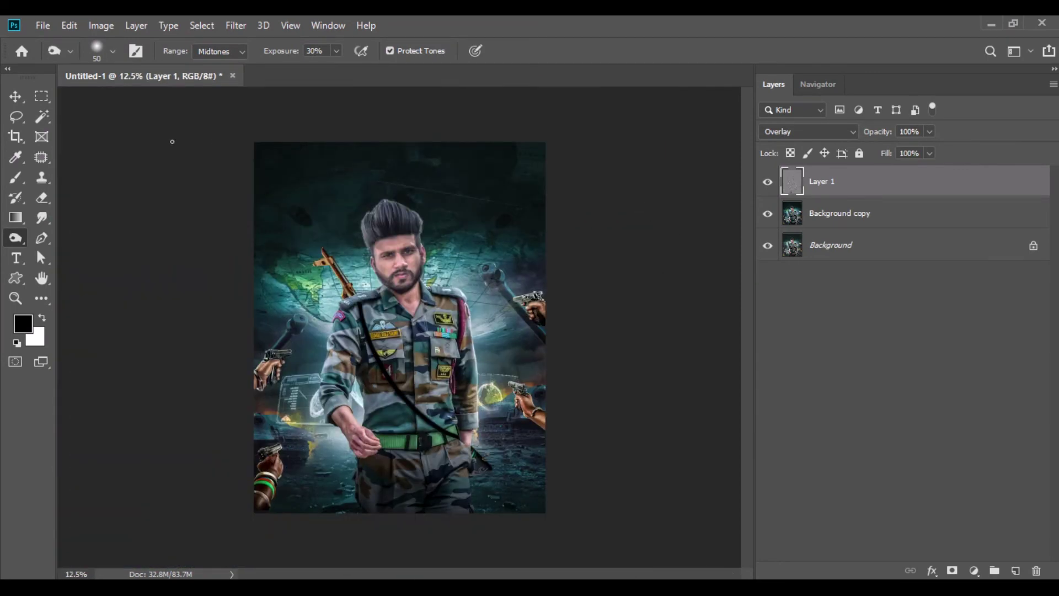
left_click(22, 102)
Step: Merge the dodge layer down and bring the flag PNG into Photoshop
right_click(825, 181)
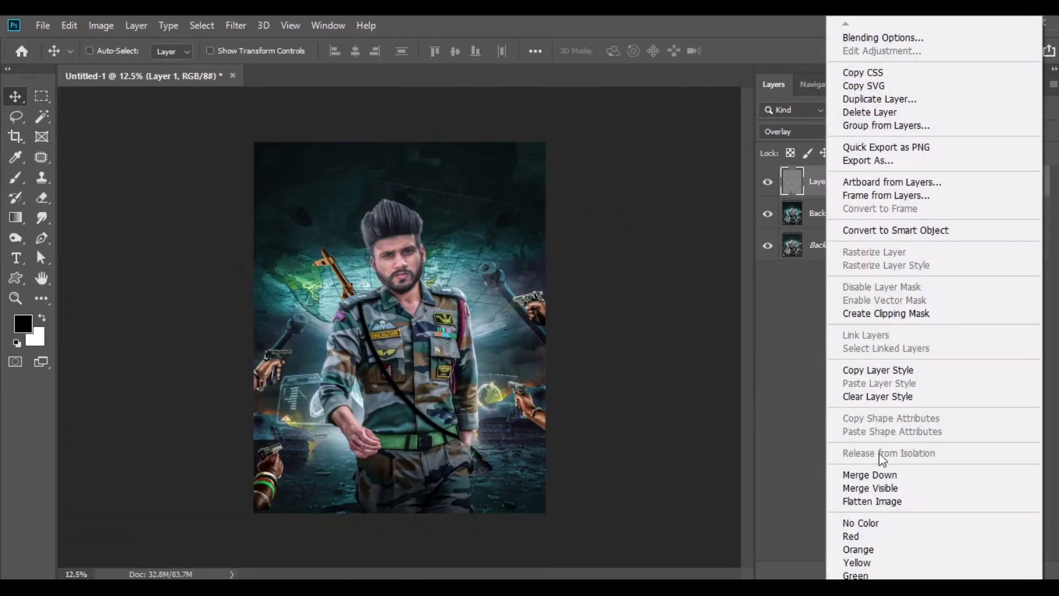
left_click(878, 470)
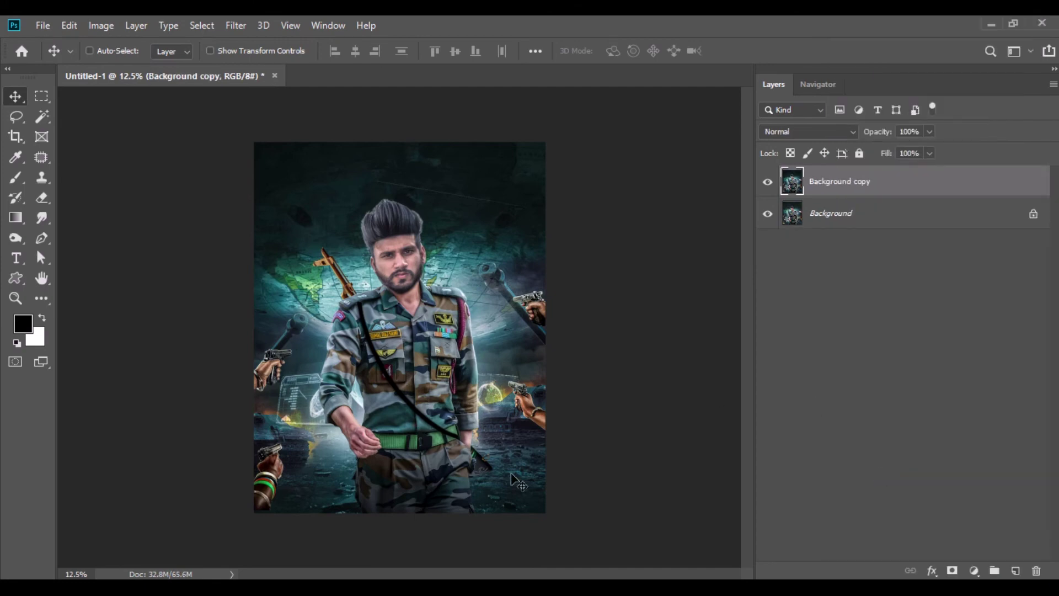
key("alt+Tab")
mouse_move(342, 208)
left_mouse_down()
mouse_move(412, 108)
mouse_move(406, 77)
left_mouse_up()
Step: Lasso the flag, drop it onto the poster's lower right, and scale it to about 156%
left_click(12, 120)
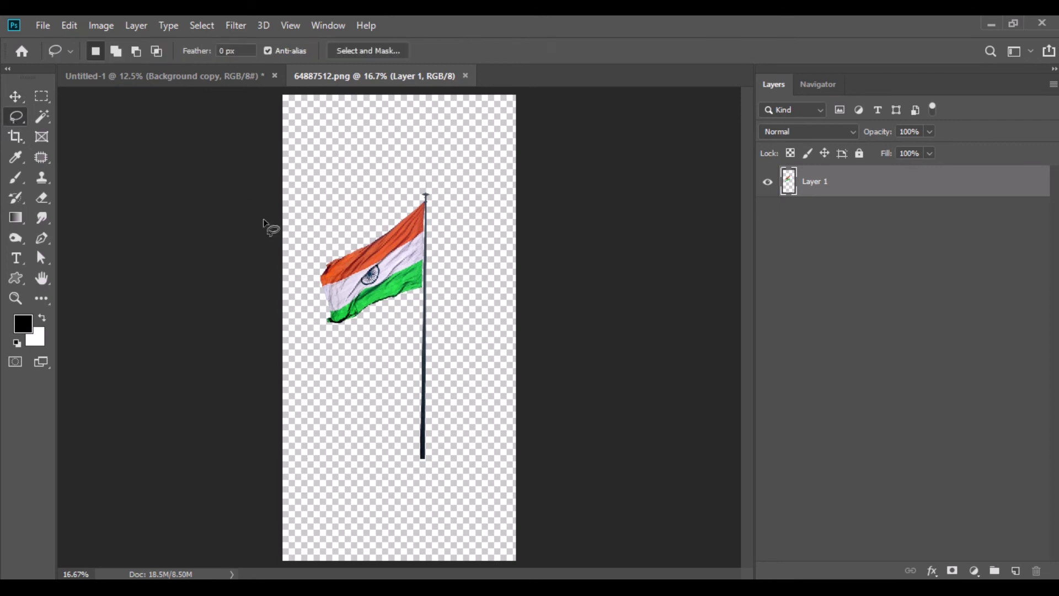
mouse_move(439, 202)
left_mouse_down()
mouse_move(304, 253)
mouse_move(504, 380)
left_mouse_up()
left_click(17, 98)
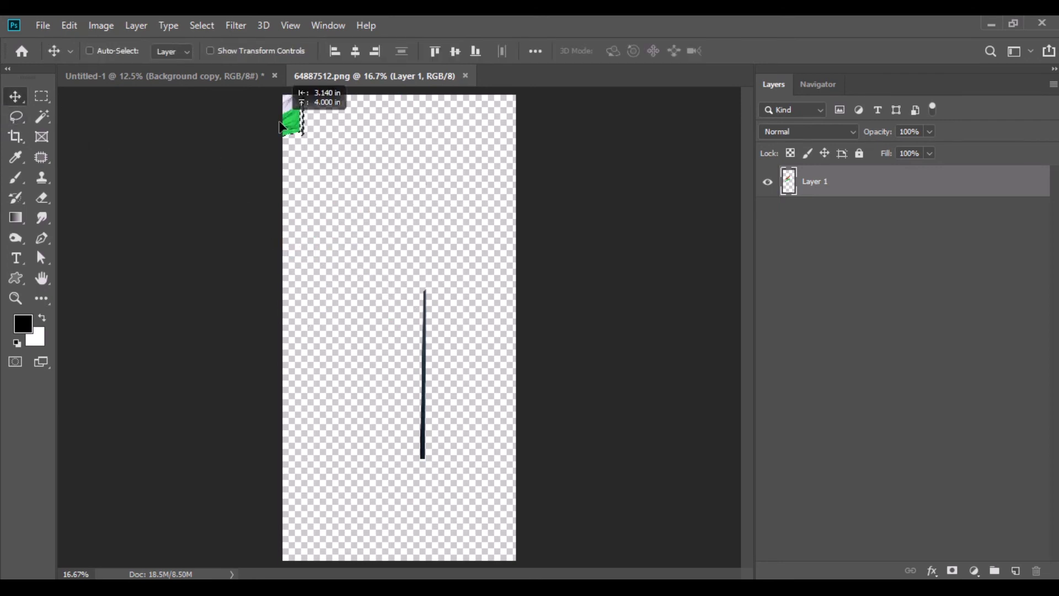
left_click_drag(499, 478, 499, 479)
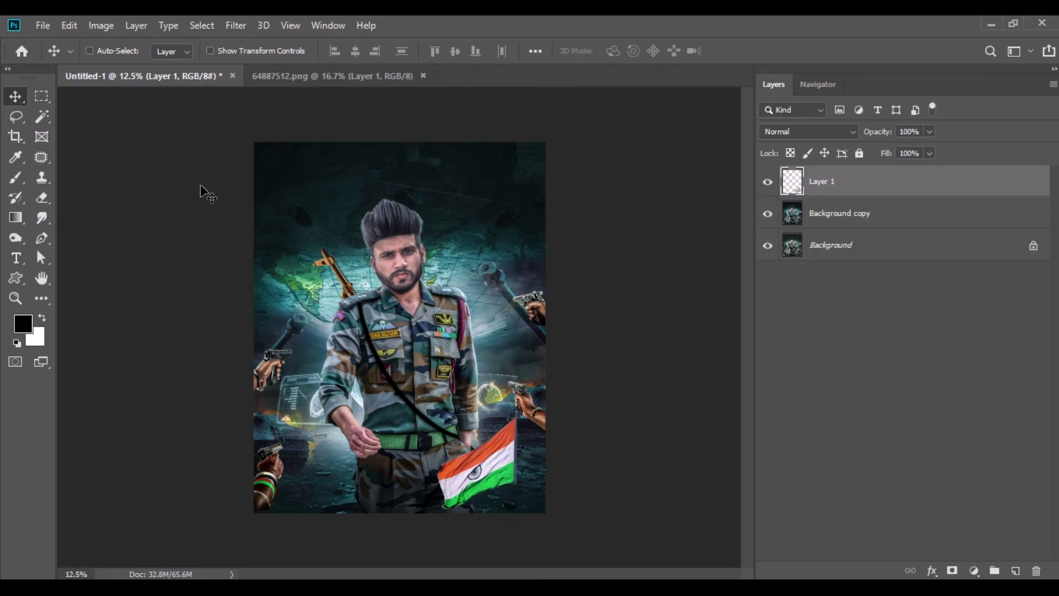
left_click(68, 29)
left_click(166, 361)
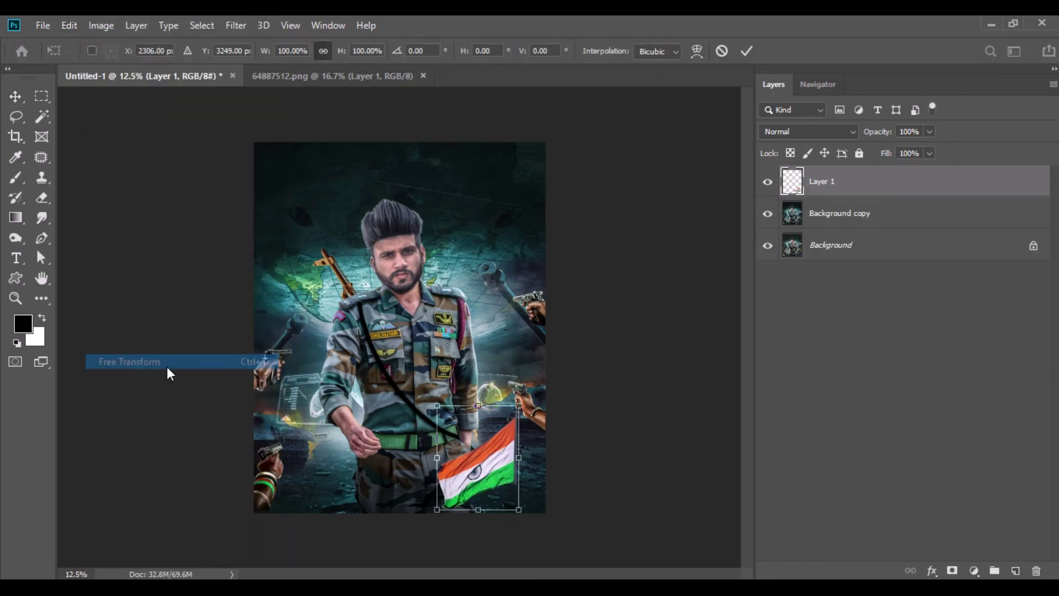
left_click_drag(341, 51, 383, 88)
left_click_drag(498, 461, 513, 494)
Step: Warp the flag to bend across the bottom-right corner, commit, and duplicate its layer
right_click(516, 489)
left_click(568, 368)
left_click_drag(428, 519, 387, 521)
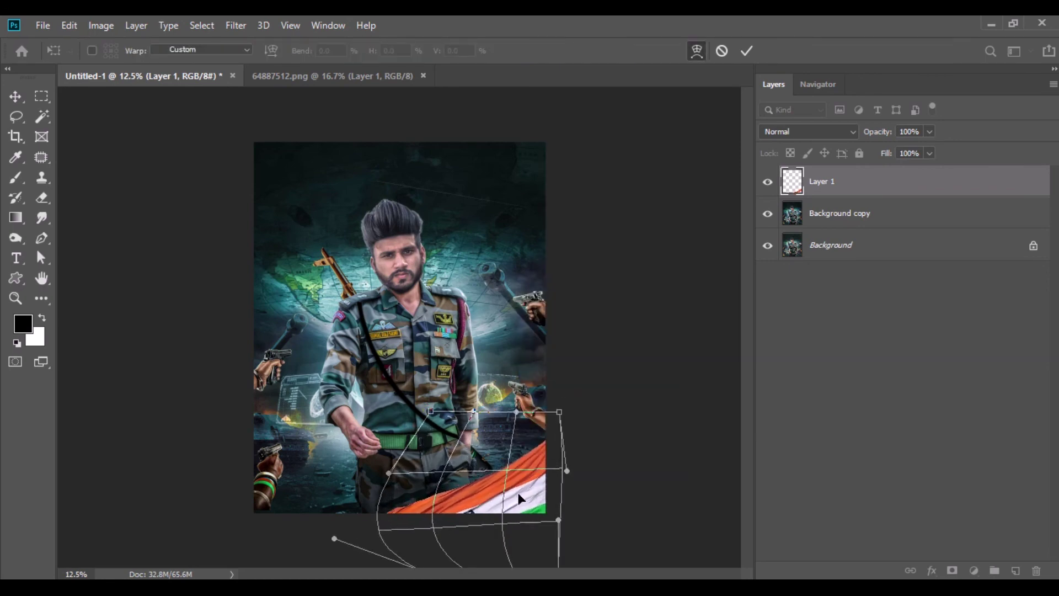
left_click_drag(549, 457, 507, 491)
left_click_drag(559, 412, 574, 427)
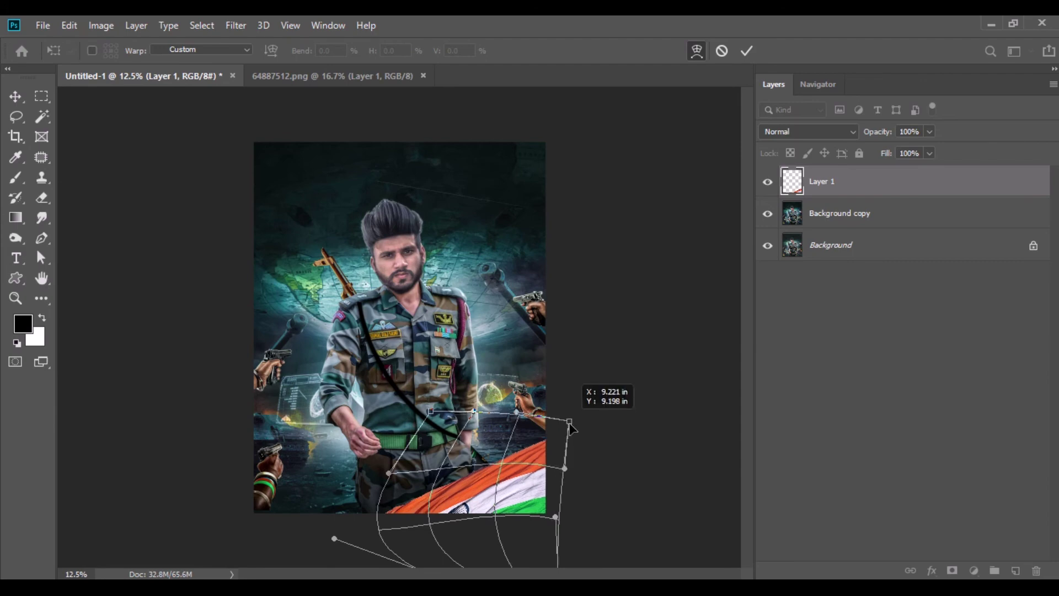
left_click(14, 102)
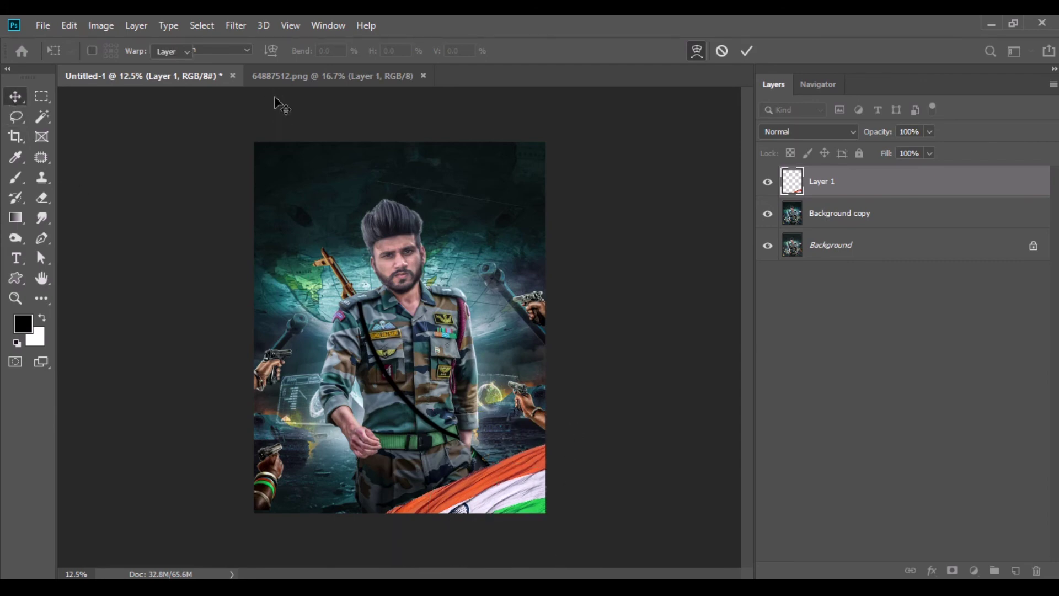
left_click_drag(856, 185, 1015, 571)
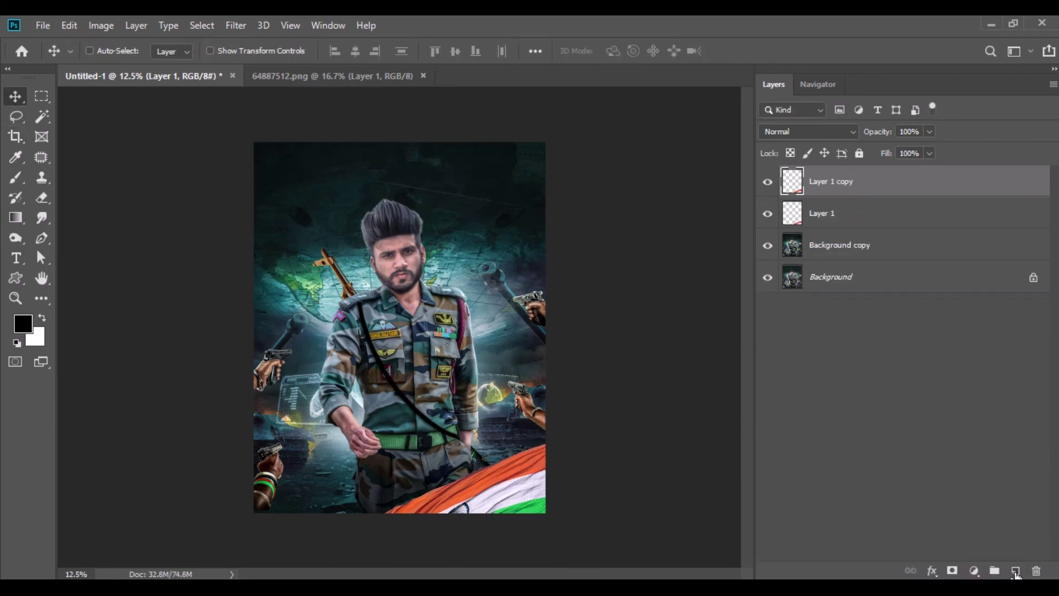
Step: Move the flag copy to the top-left corner, flip it vertically and rotate it about 122°
left_click_drag(504, 481, 285, 123)
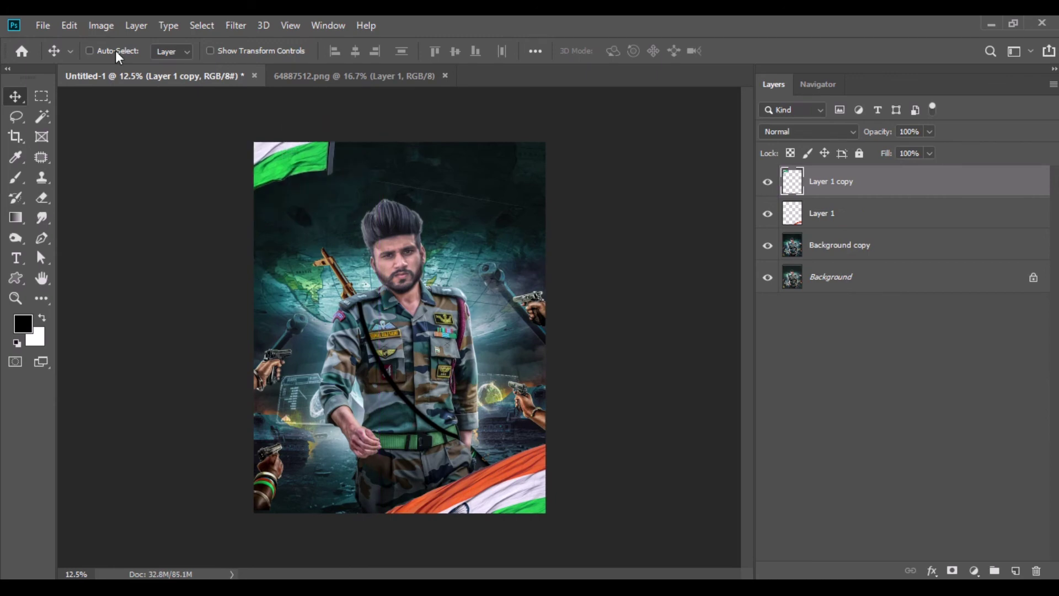
left_click(70, 25)
left_click(149, 361)
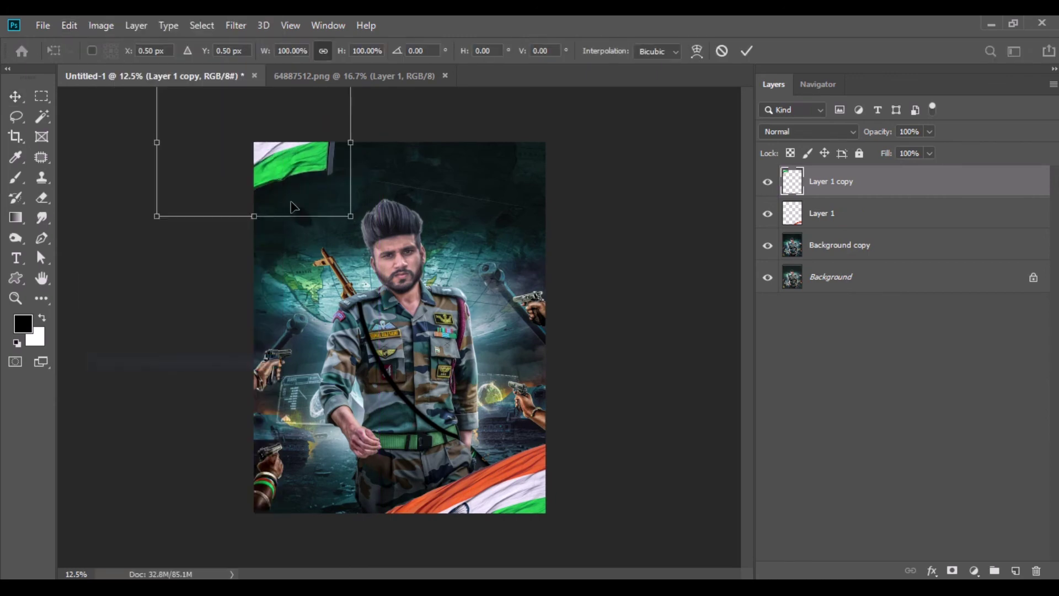
right_click(288, 160)
mouse_move(407, 175)
left_mouse_down()
mouse_move(305, 136)
mouse_move(296, 212)
left_mouse_up()
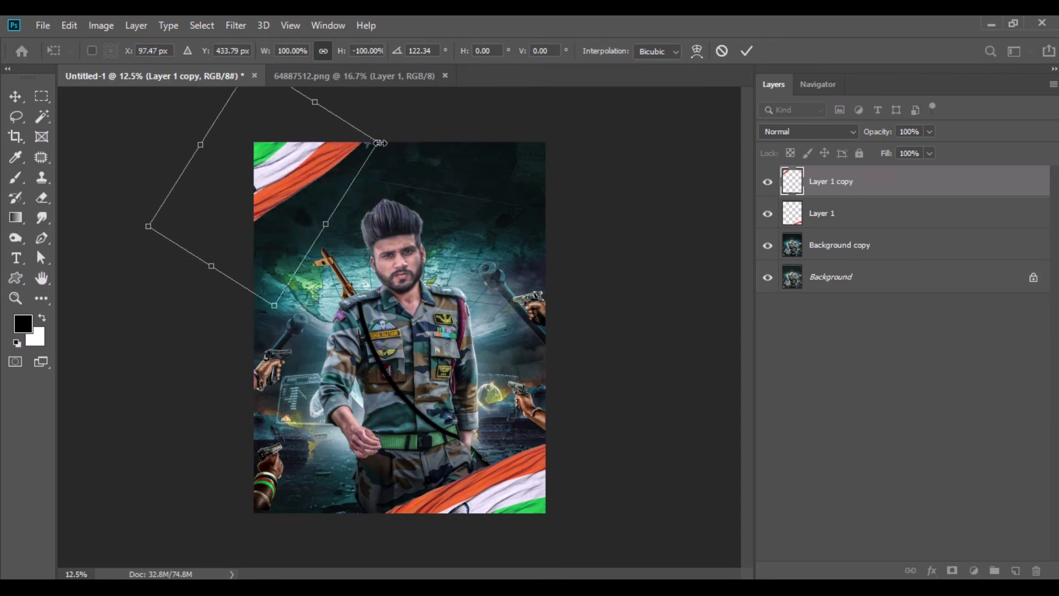
key("Return")
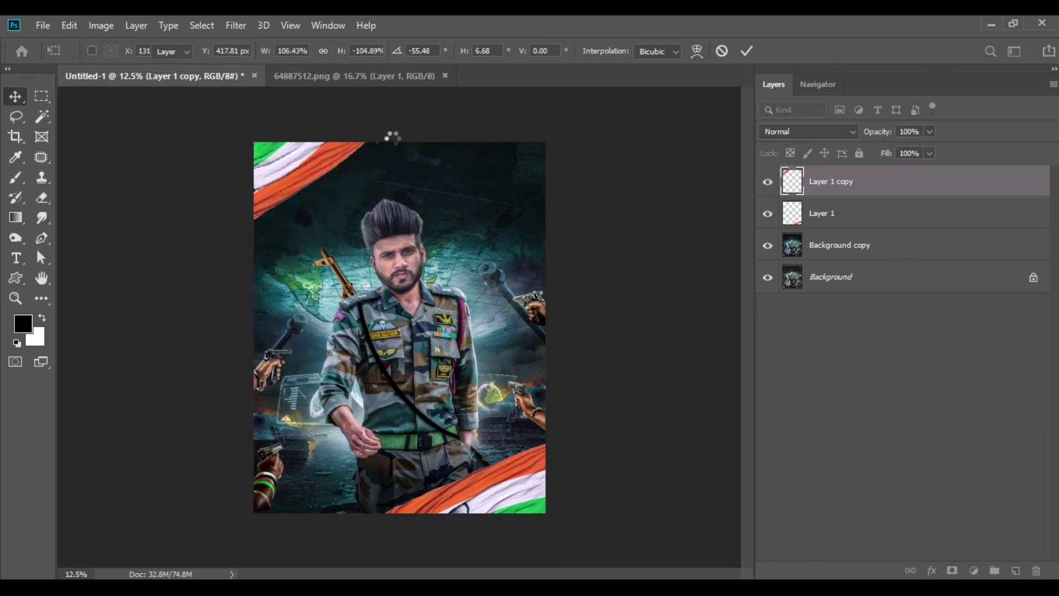
left_click(238, 25)
mouse_move(244, 200)
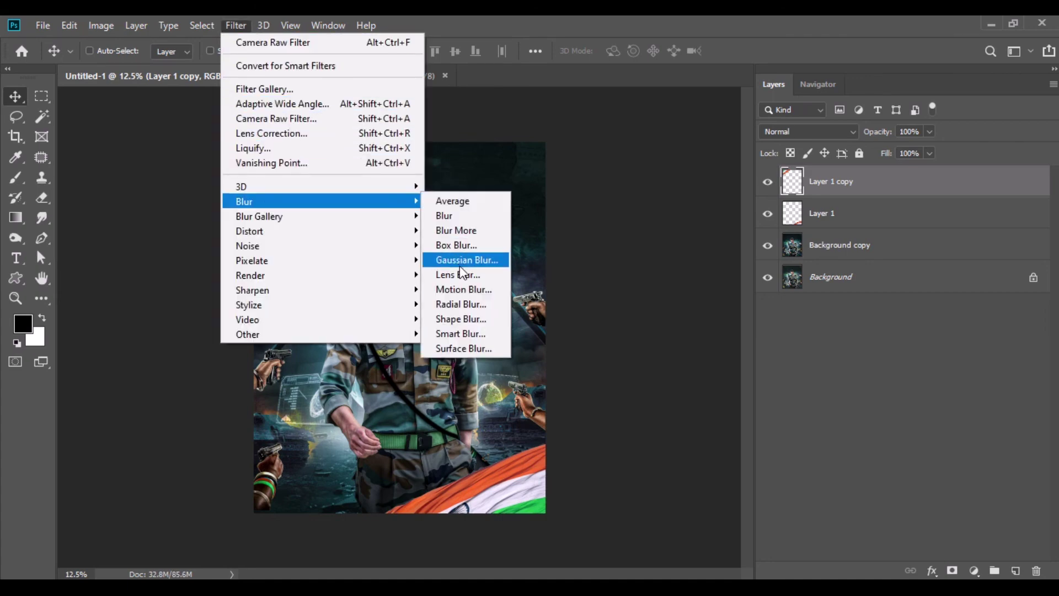
Step: Apply a Gaussian Blur of about 20.8 px to the top-left flag copy
left_click(467, 260)
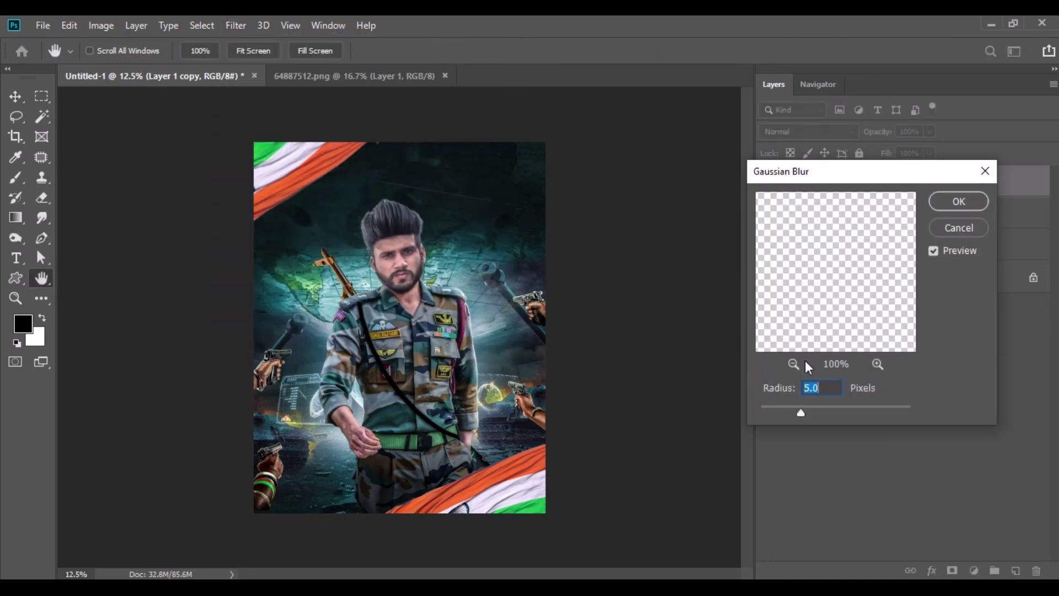
left_click_drag(831, 410, 836, 410)
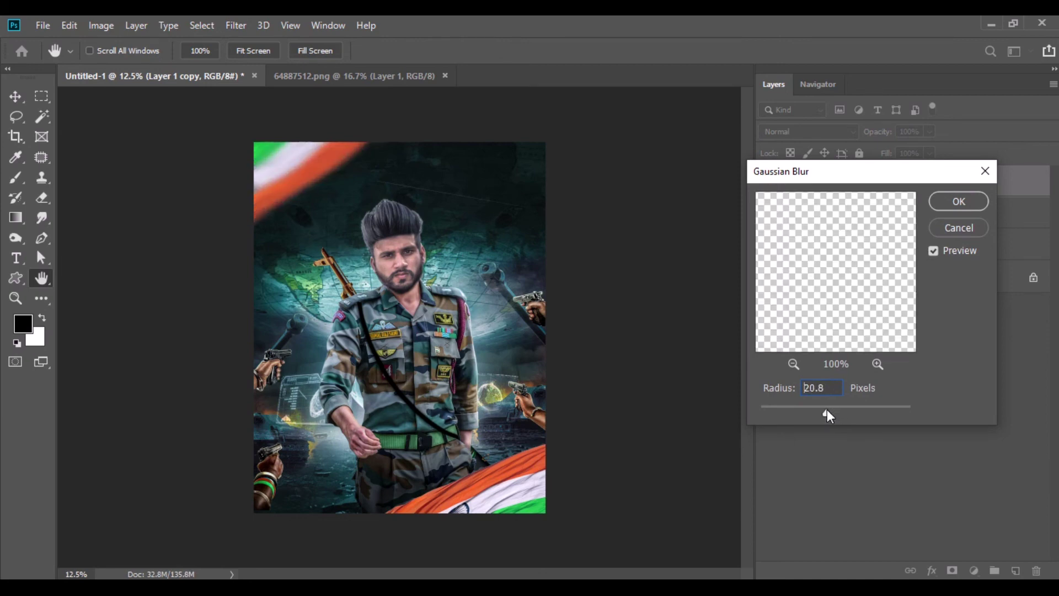
left_click(939, 200)
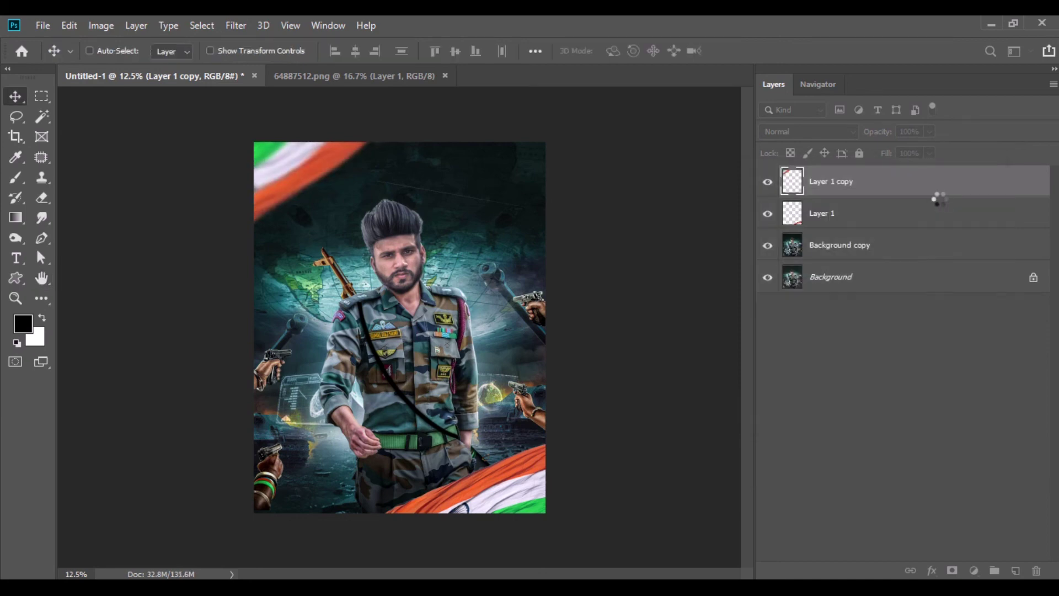
Step: Blur the other flag layer the same way, then merge all visible layers
left_click(833, 214)
left_click(236, 26)
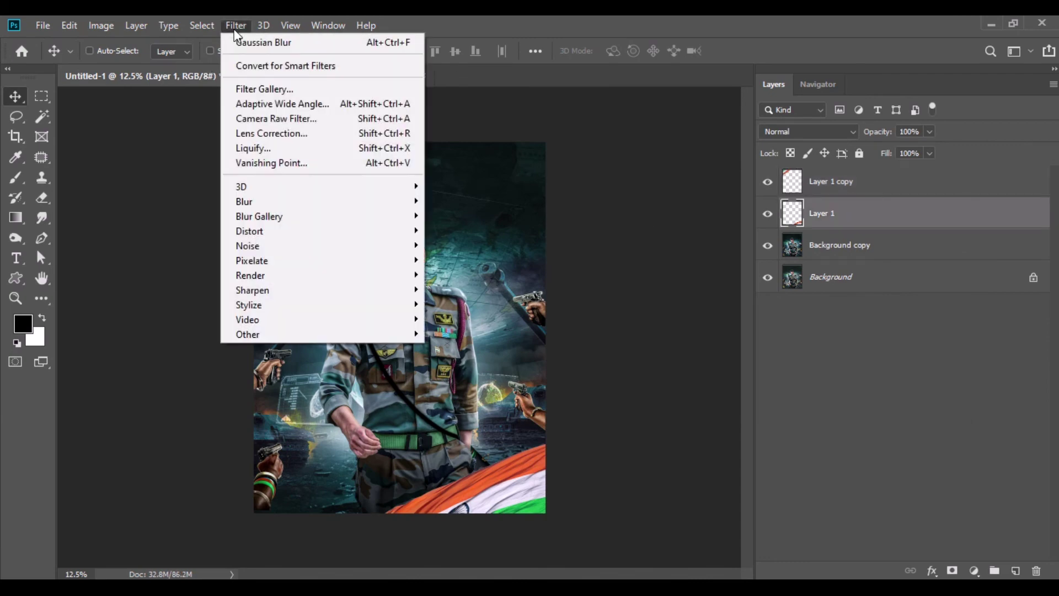
left_click(480, 260)
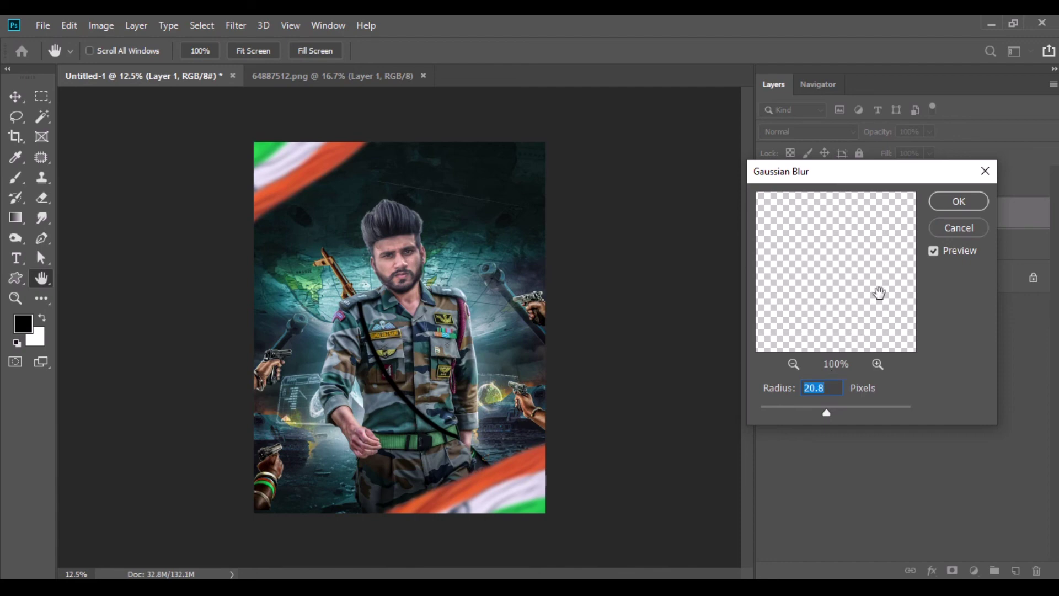
left_click(960, 202)
right_click(961, 210)
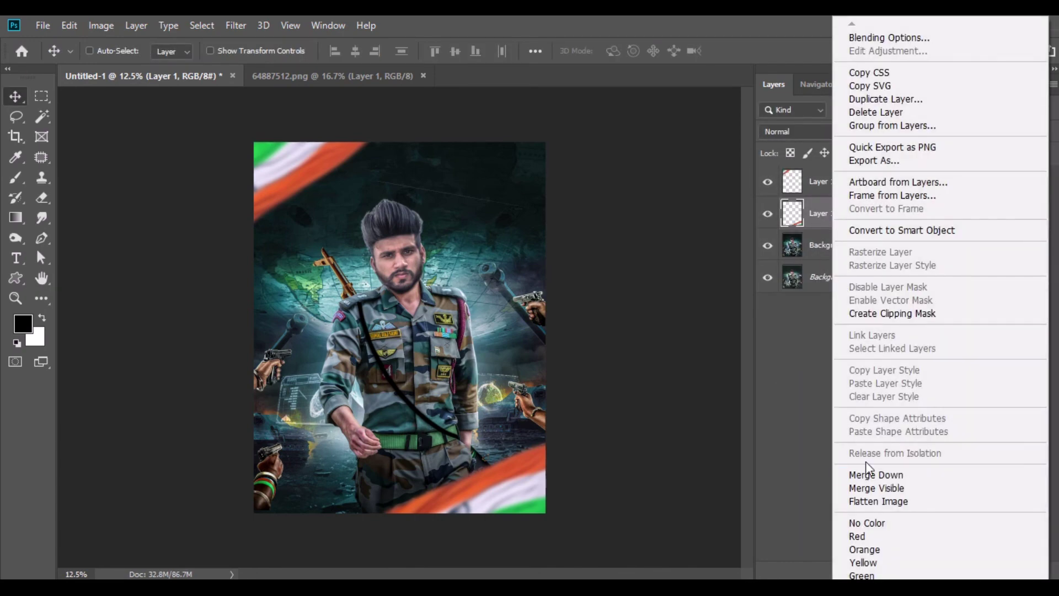
left_click(873, 486)
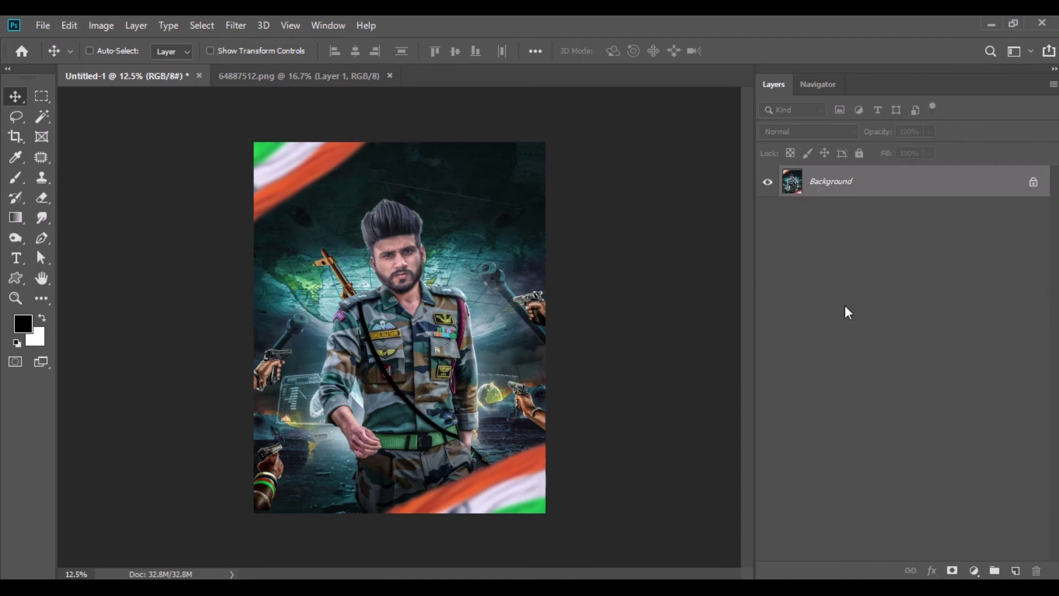
Step: Duplicate the Background and add a Color Balance adjustment of −20, −20, −10
left_click_drag(828, 184, 1016, 571)
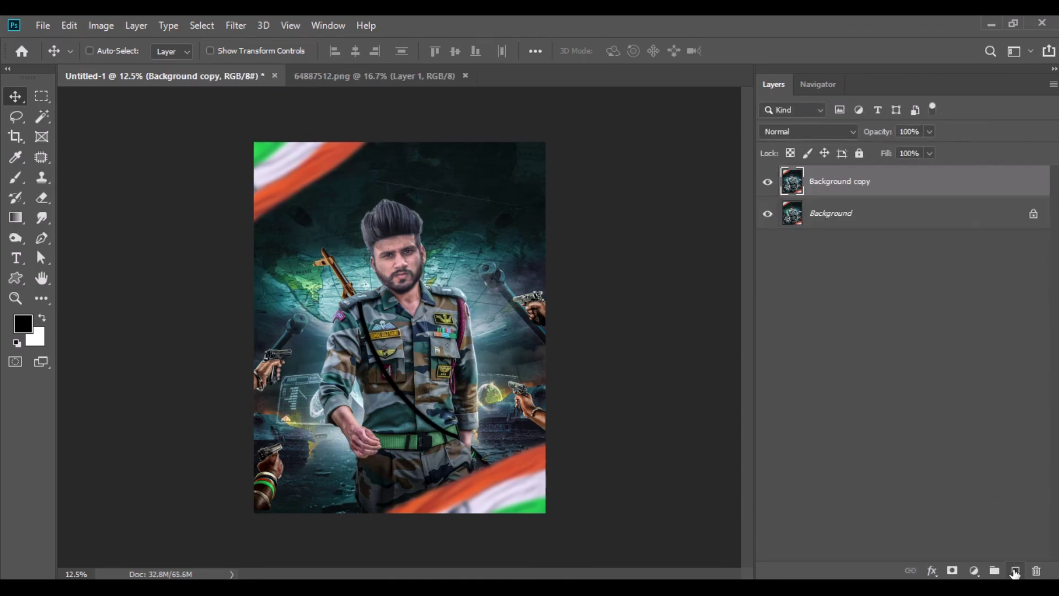
left_click(974, 571)
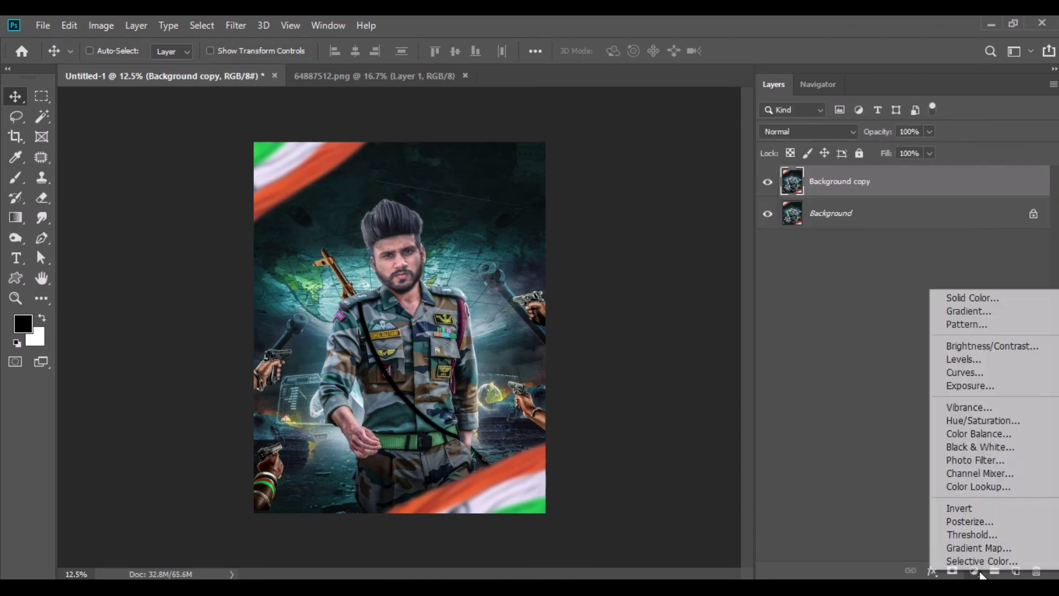
left_click(976, 435)
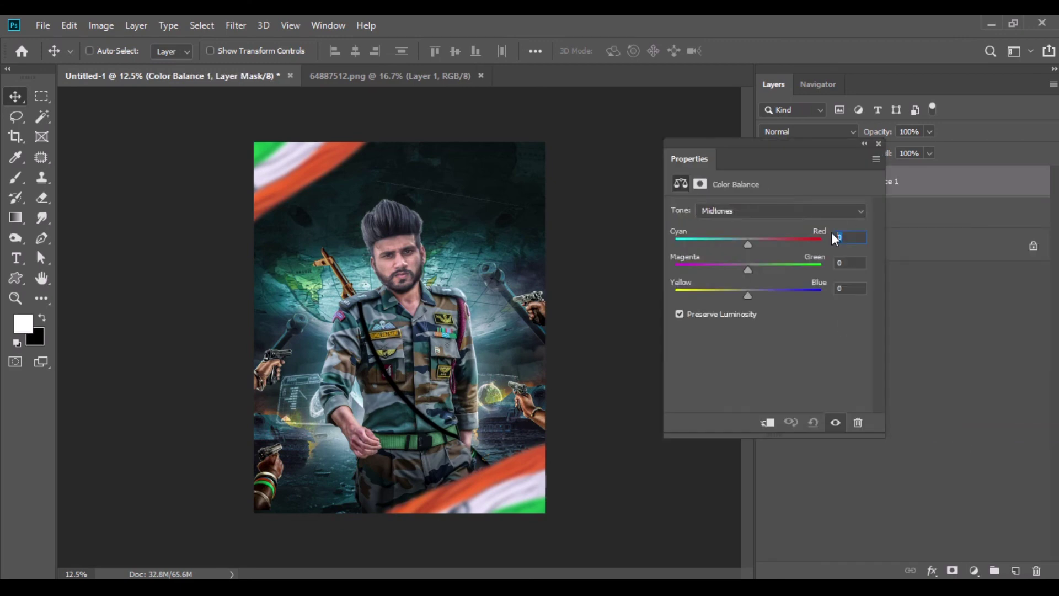
type("-20")
type("-20")
type("-10")
left_click(878, 146)
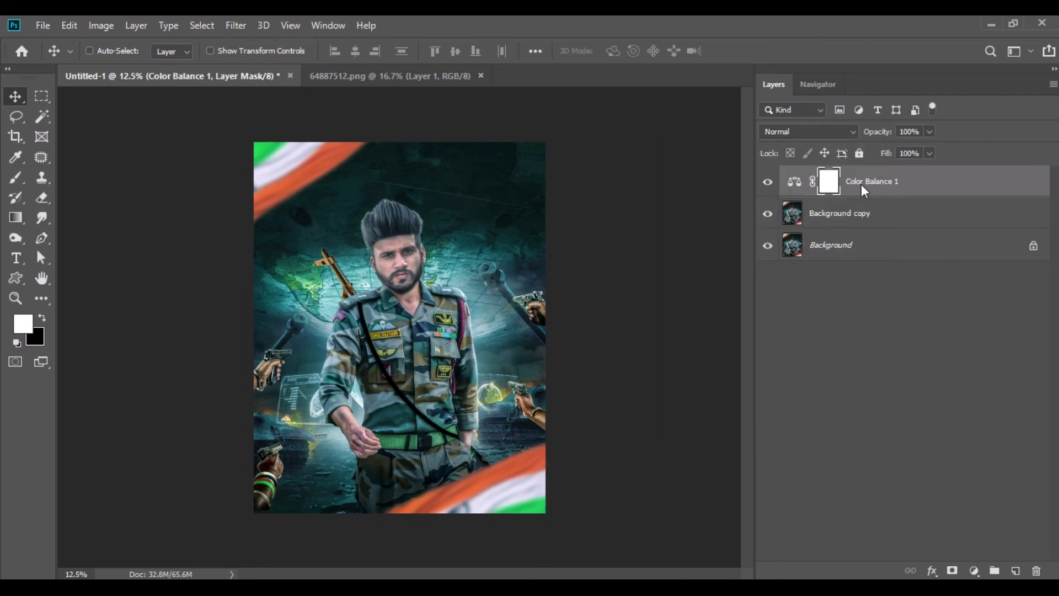
Step: Merge the Color Balance grade into Background copy and duplicate it as Background copy 2
right_click(862, 189)
left_click(699, 472)
left_click_drag(832, 182, 1015, 570)
left_click(236, 25)
left_click(283, 120)
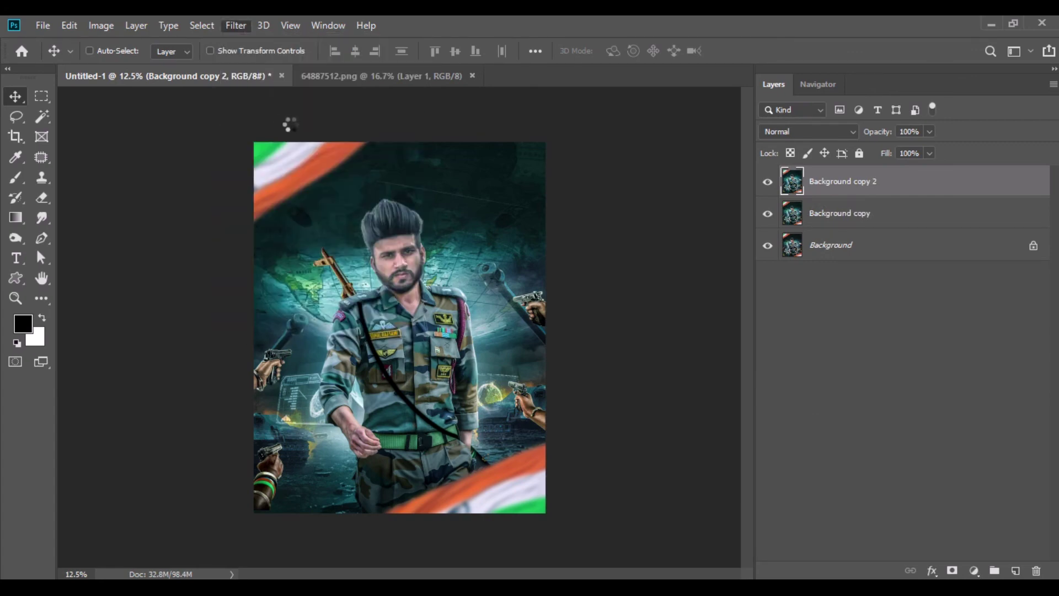
Step: In Camera Raw, add clarity and a −12 post-crop vignette
scroll(822, 480, "down", 3)
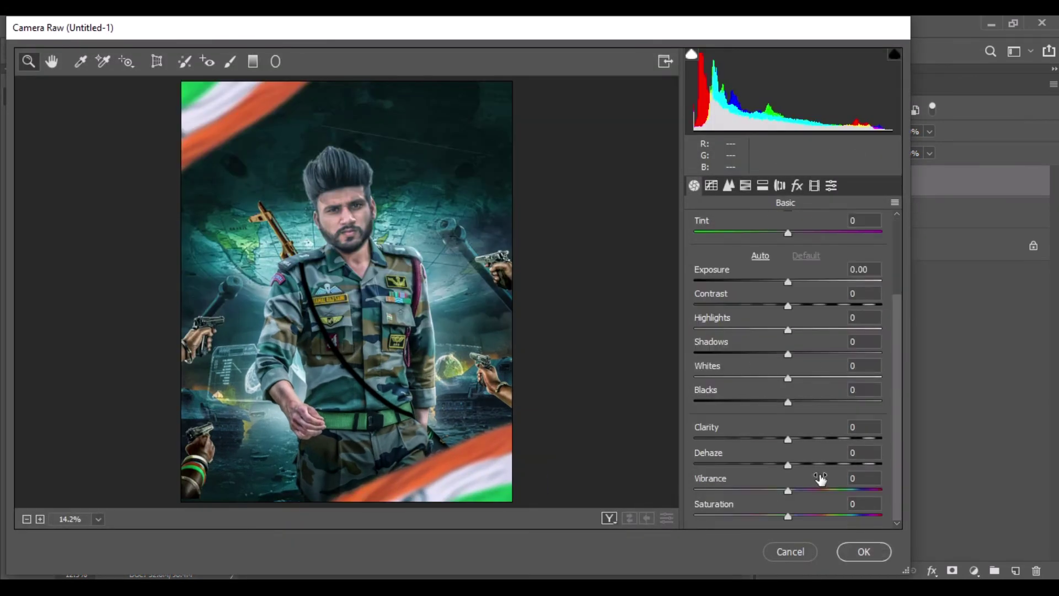
left_click_drag(787, 438, 807, 444)
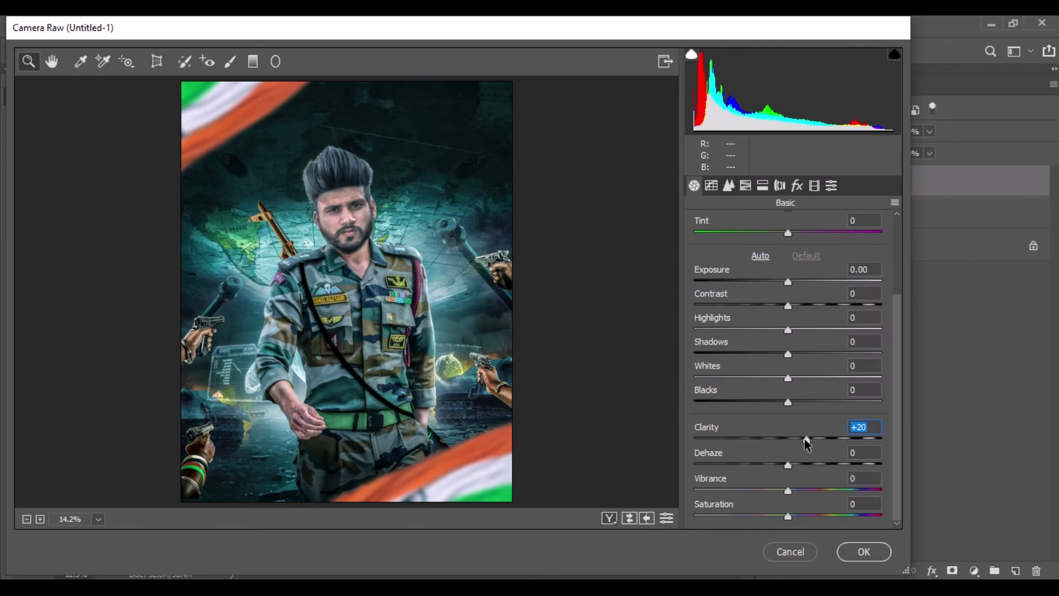
left_click_drag(896, 402, 898, 297)
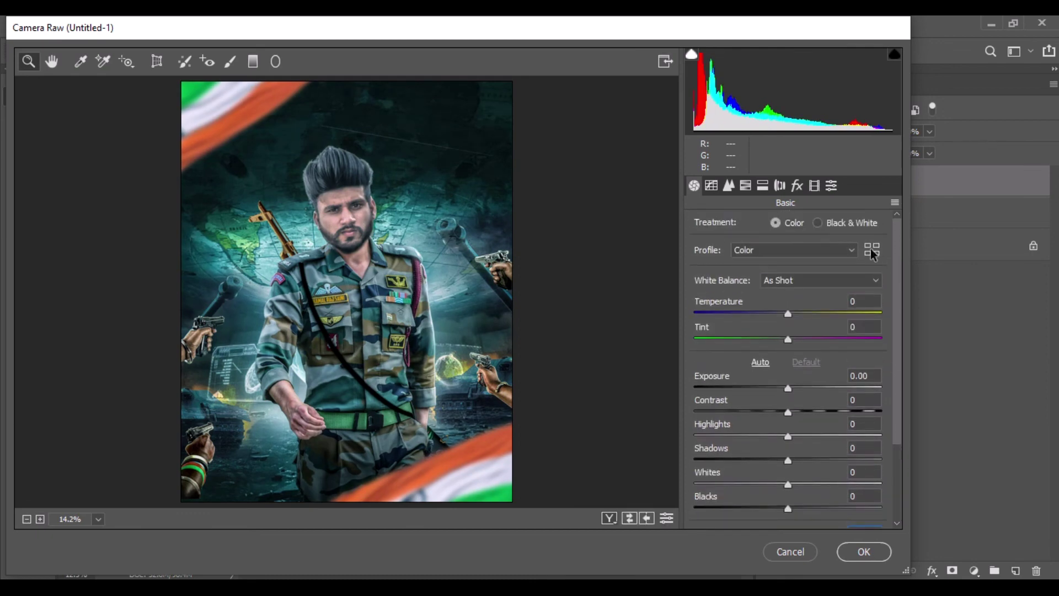
left_click(795, 186)
left_click_drag(792, 386, 784, 389)
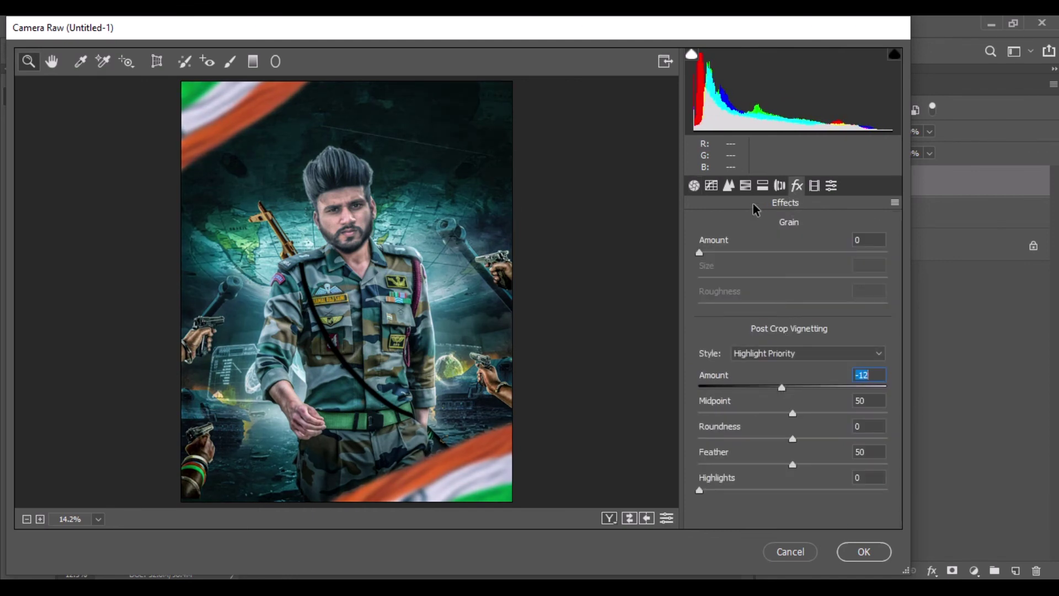
left_click(746, 186)
left_click(710, 189)
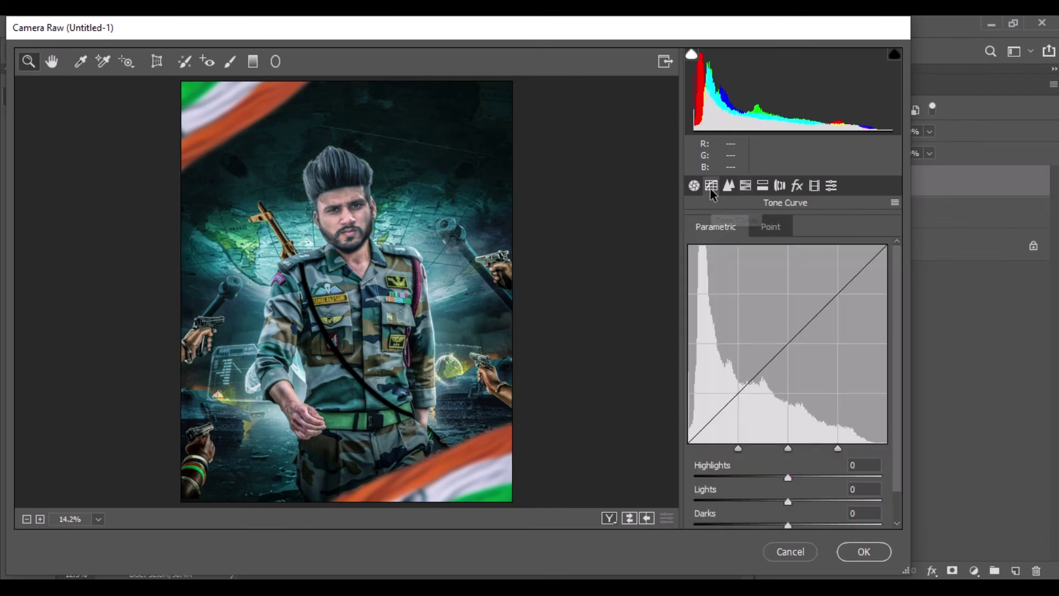
left_click(694, 187)
Step: Lift the shadows to +18, apply the Camera Raw grade, and merge all visible layers
left_click_drag(787, 436, 790, 434)
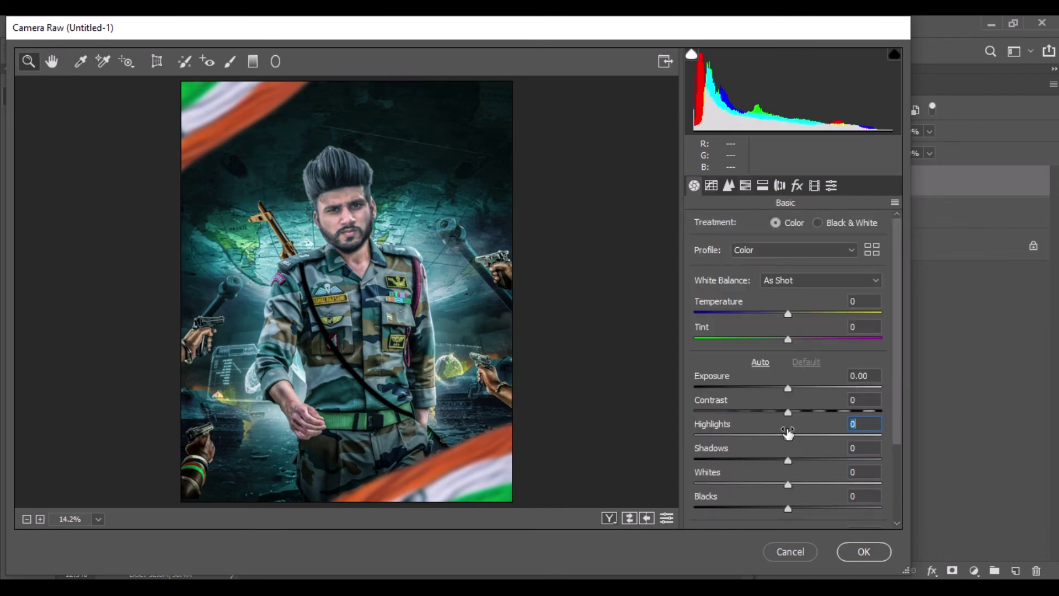
mouse_move(790, 461)
left_mouse_down()
mouse_move(805, 461)
mouse_move(782, 513)
left_mouse_up()
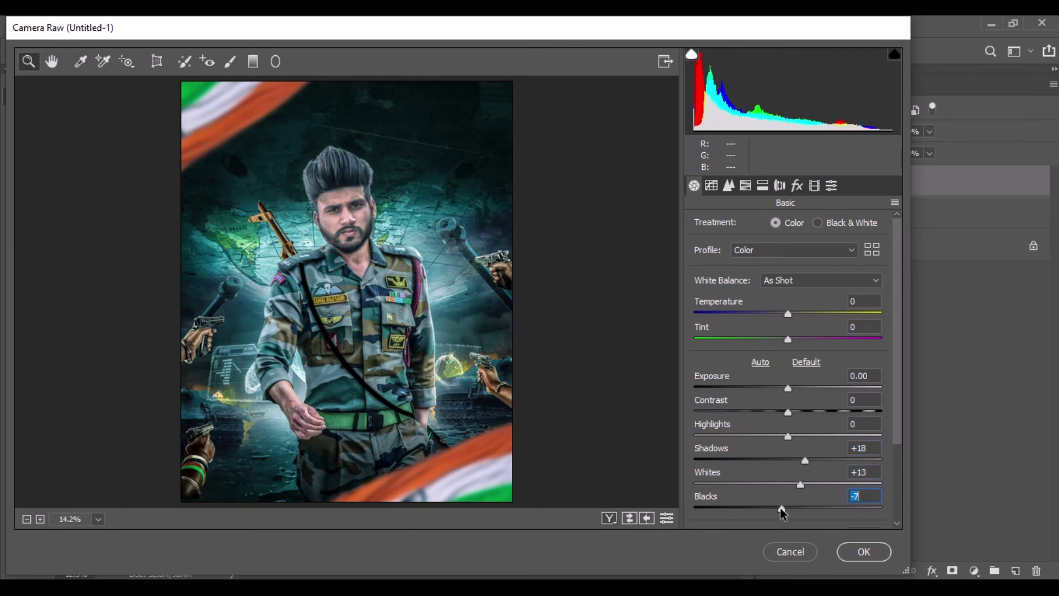
left_click(862, 551)
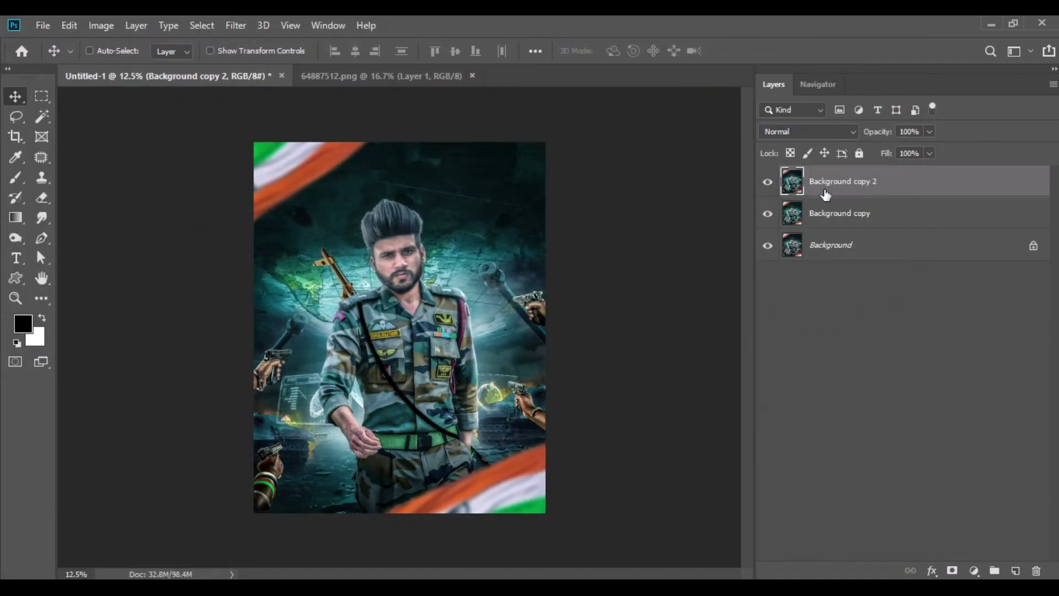
right_click(826, 194)
left_click(895, 489)
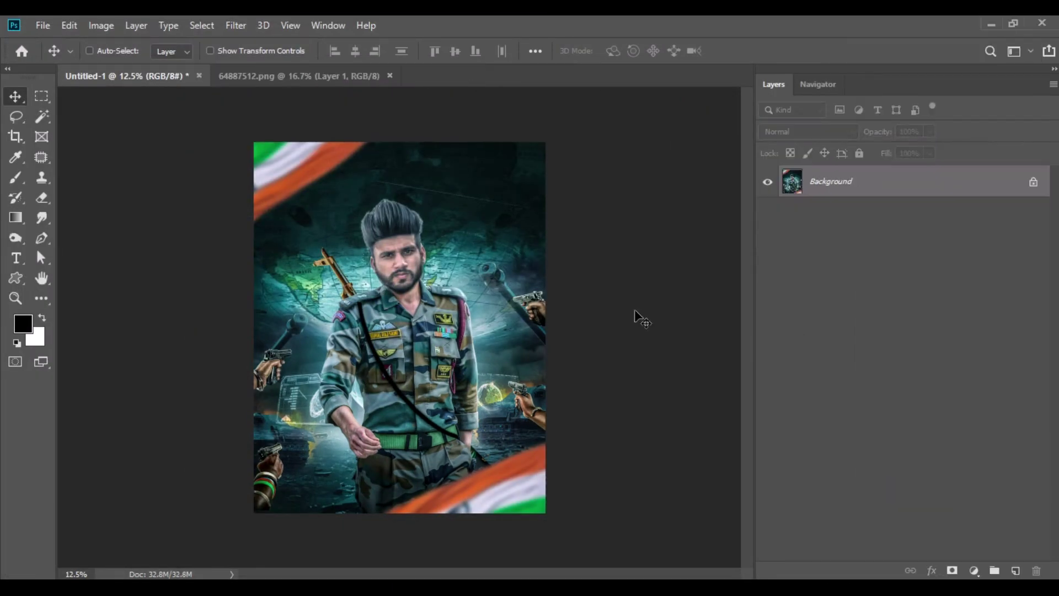
Step: Close the 64887512.png flag document and view the finished poster in full-screen mode
left_click(389, 75)
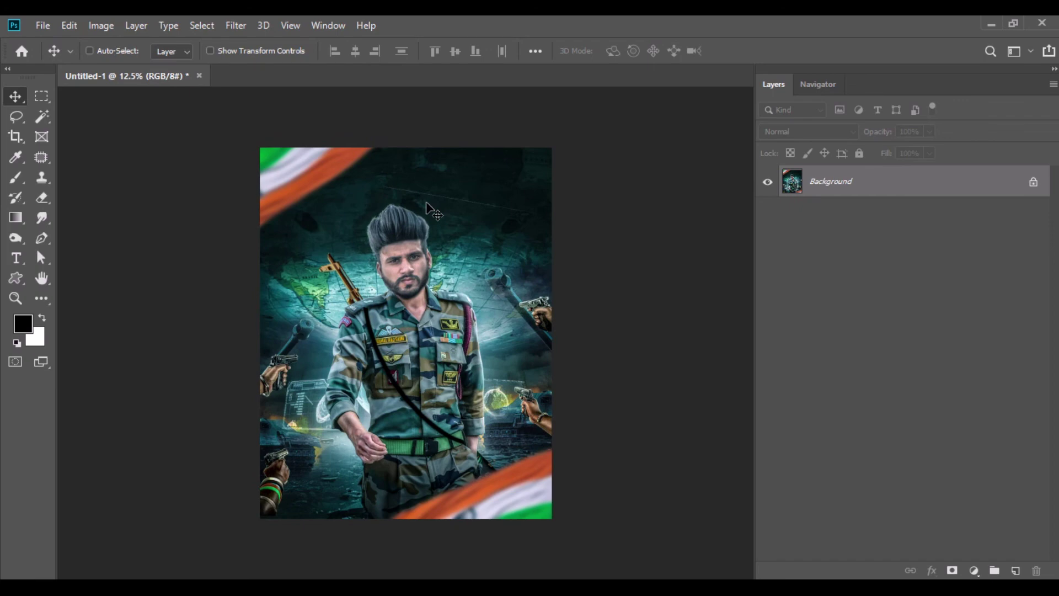
key("f")
key("ctrl+plus")
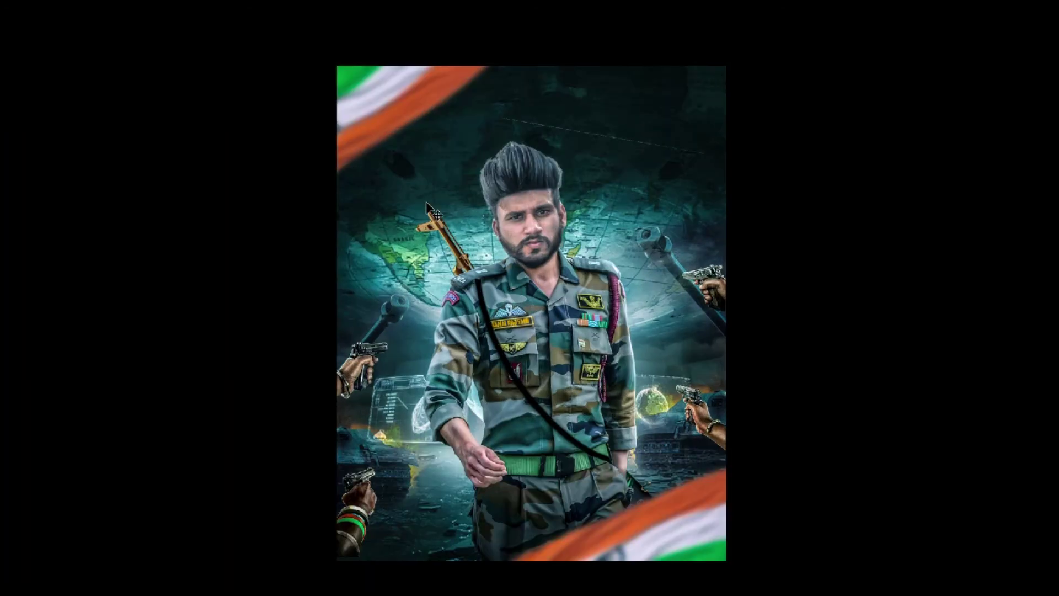